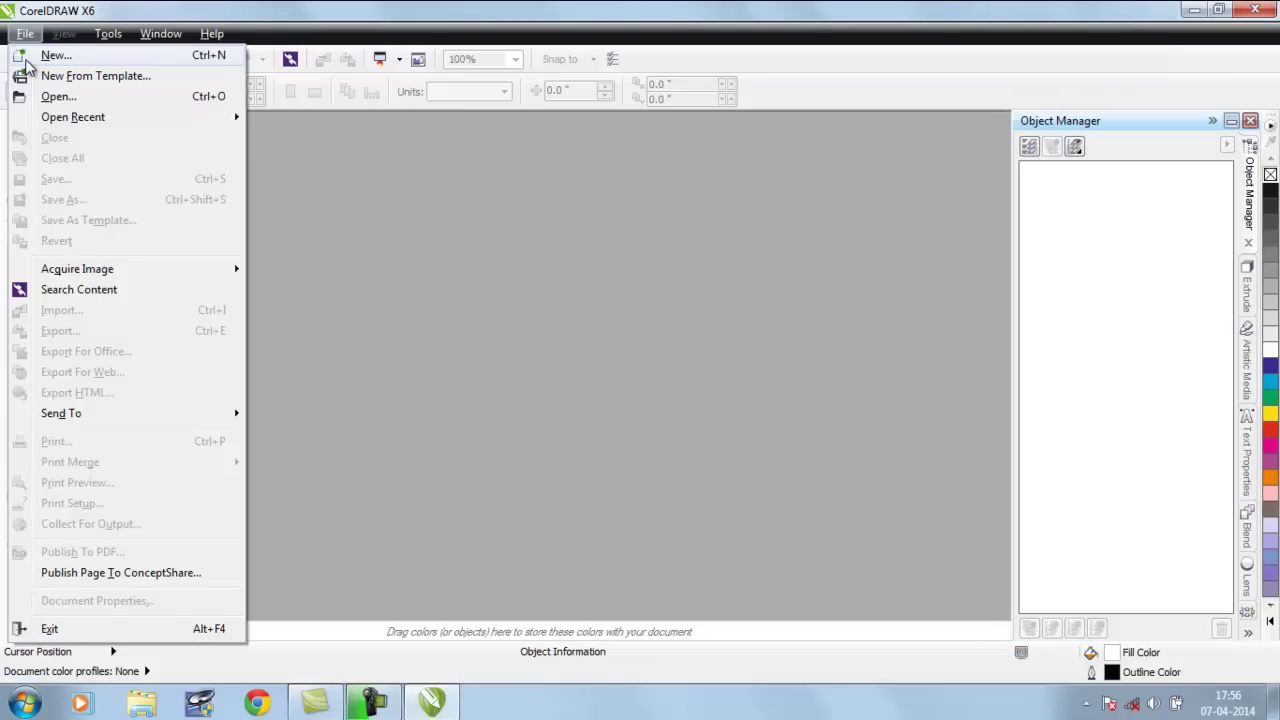
# Create a new RGB document 10 inches wide and 10 inches high at 300 dpi
pyautogui.click(27, 60)
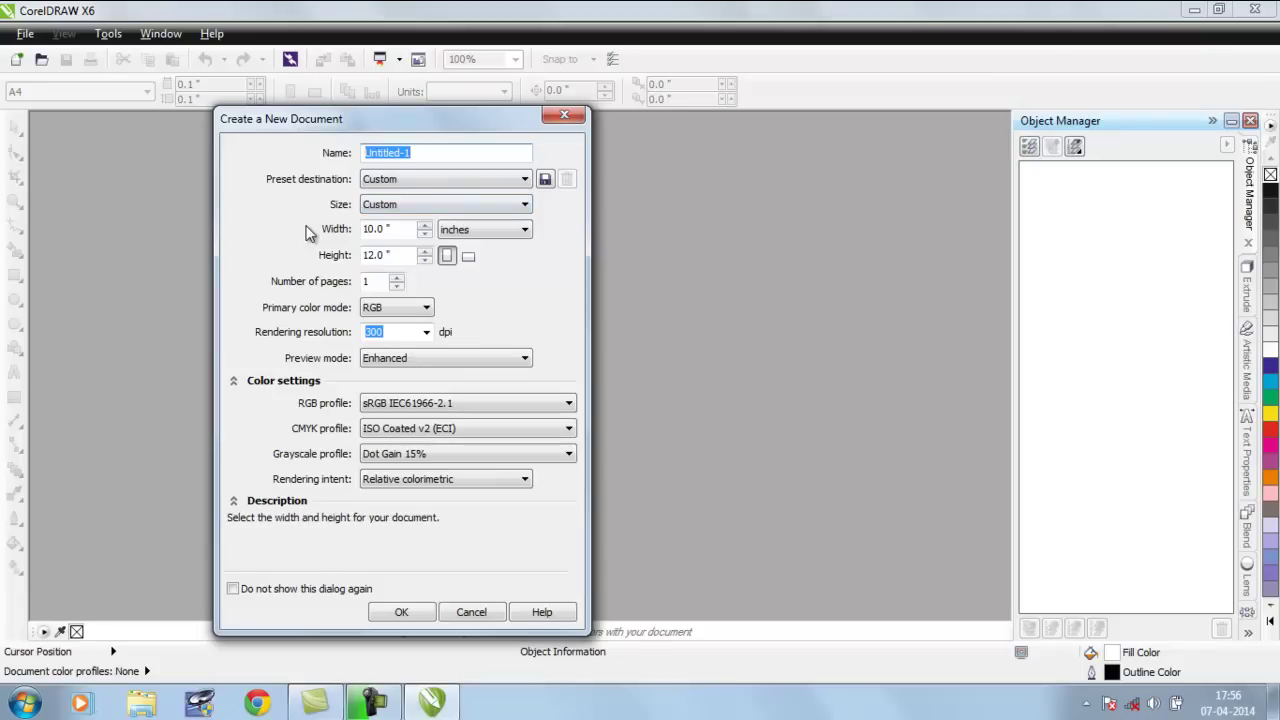
pyautogui.doubleClick(400, 228)
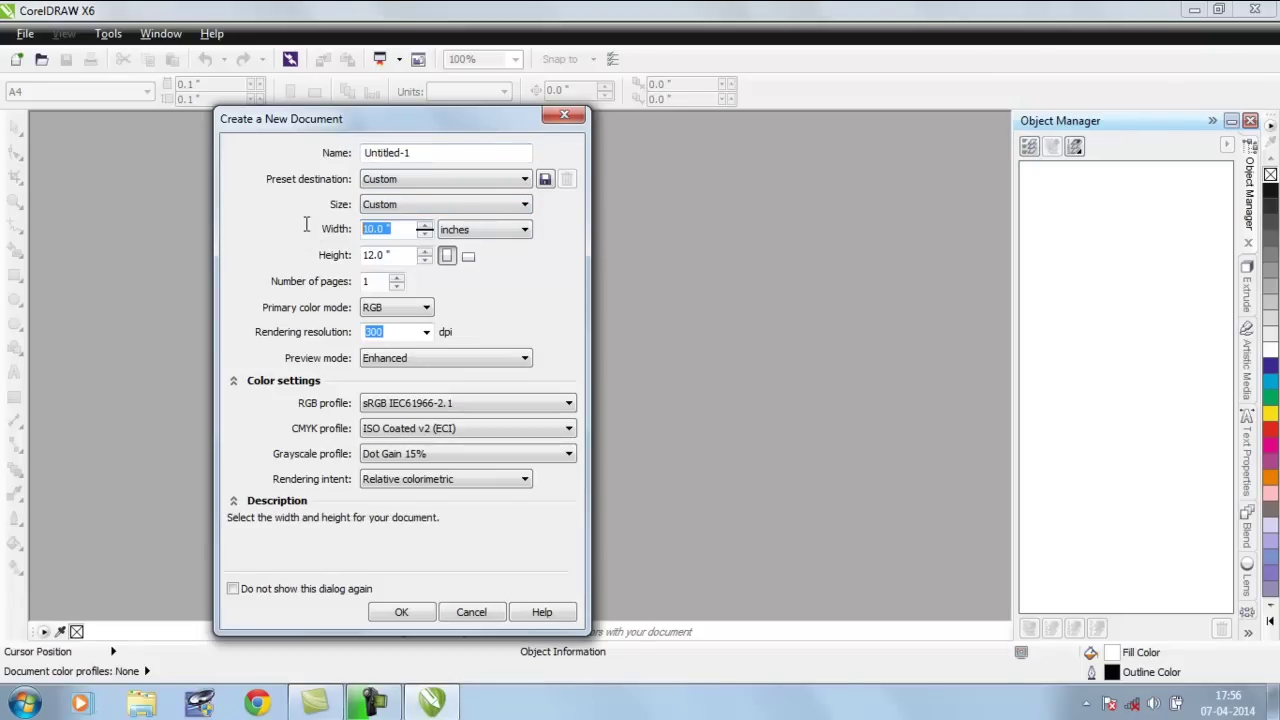
pyautogui.doubleClick(393, 255)
pyautogui.write('10')
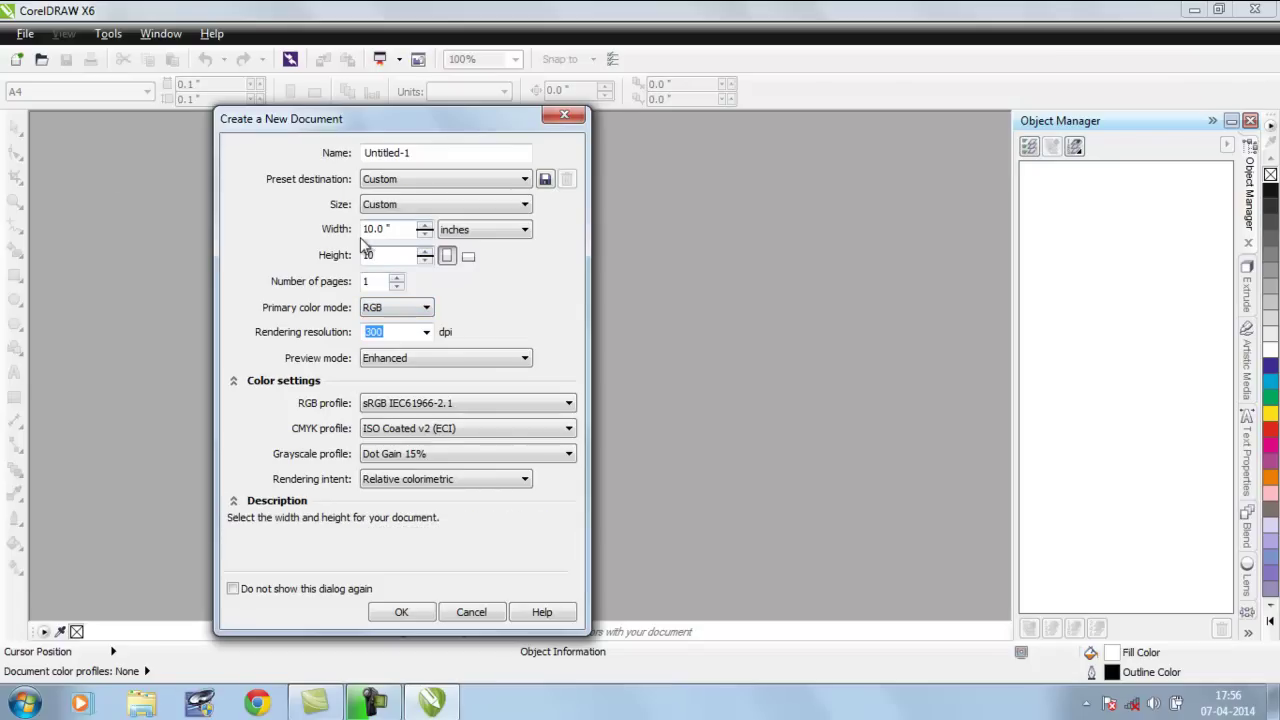
pyautogui.click(391, 331)
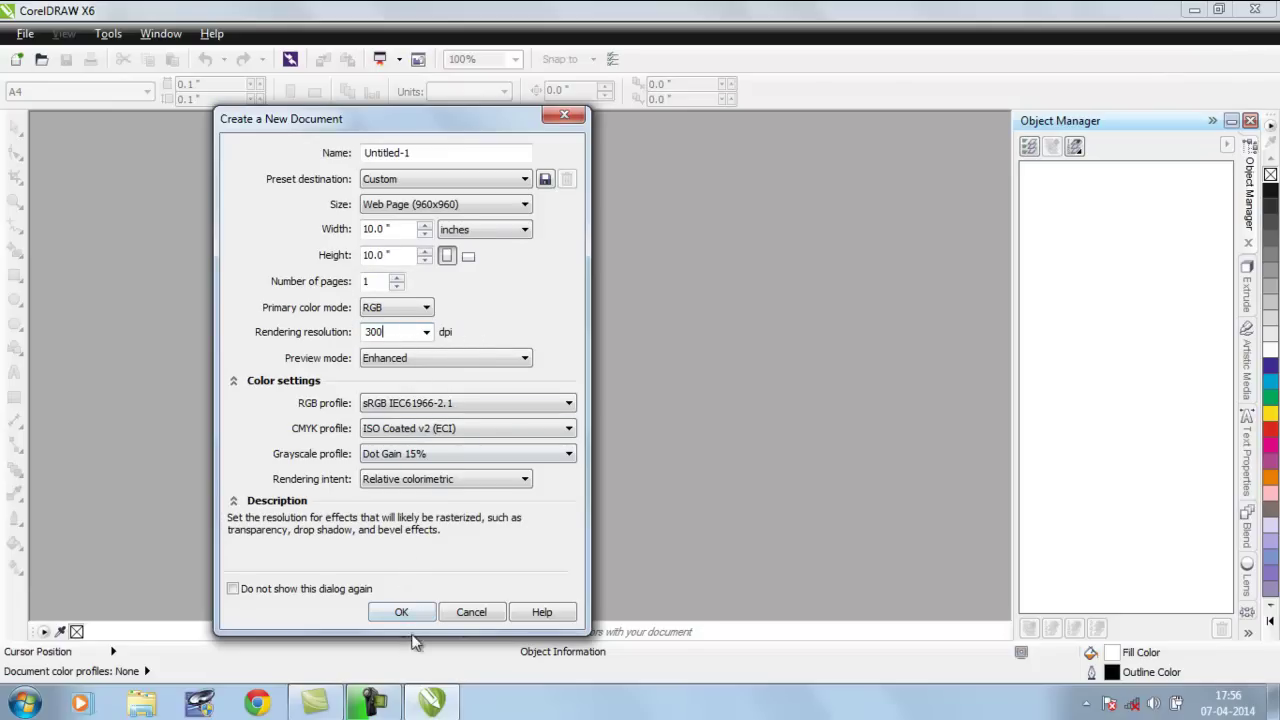
pyautogui.click(402, 613)
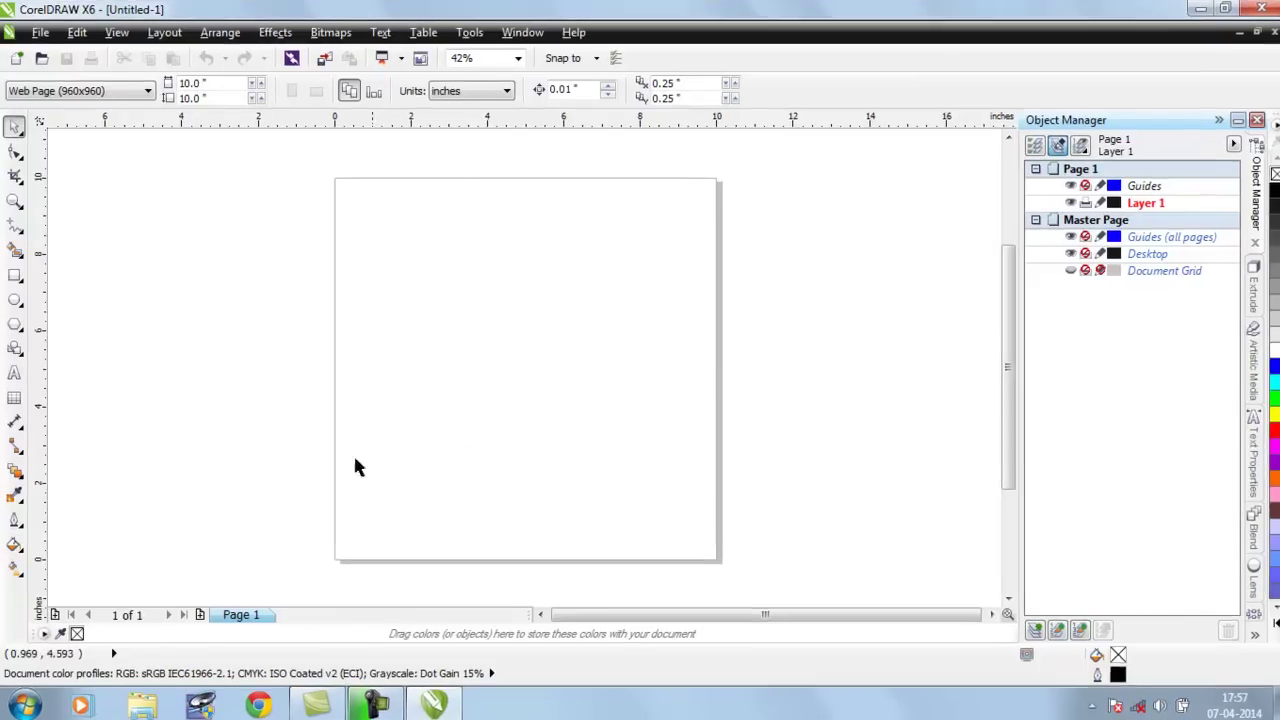
# Draw a vertical 2-point line about 3.16 inches long in the upper-left part of the page
pyautogui.click(22, 232)
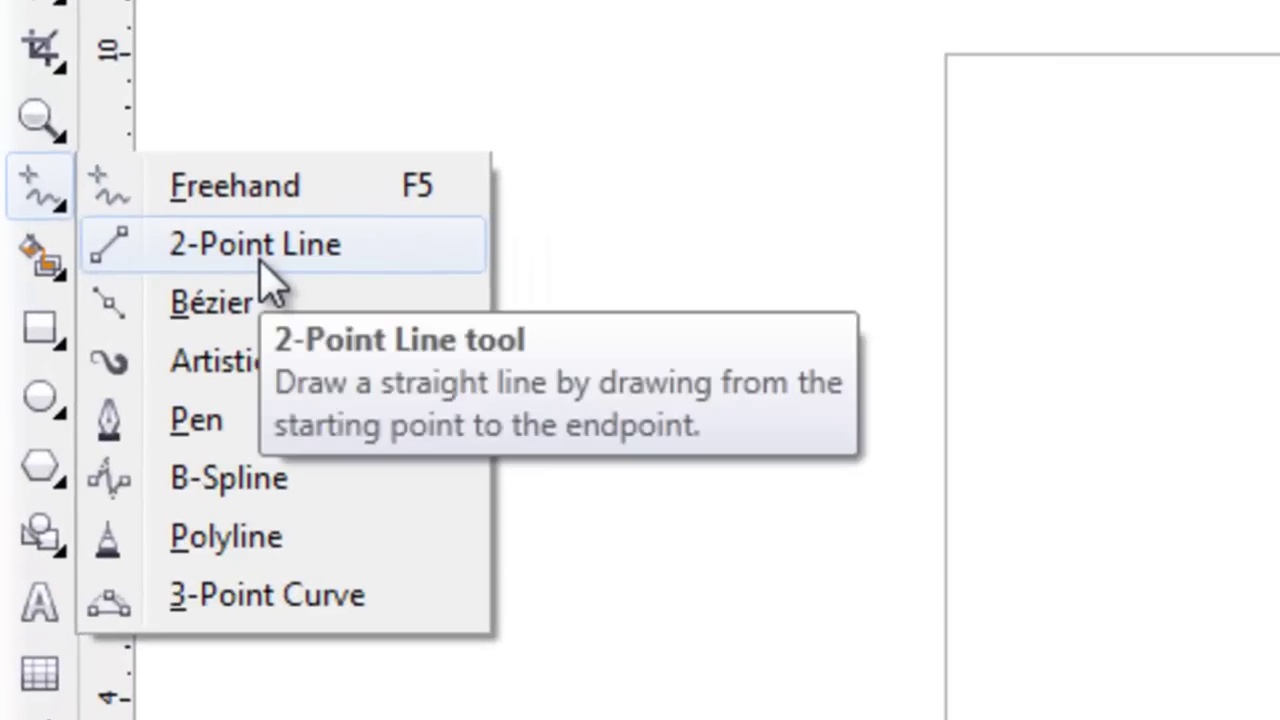
pyautogui.click(260, 262)
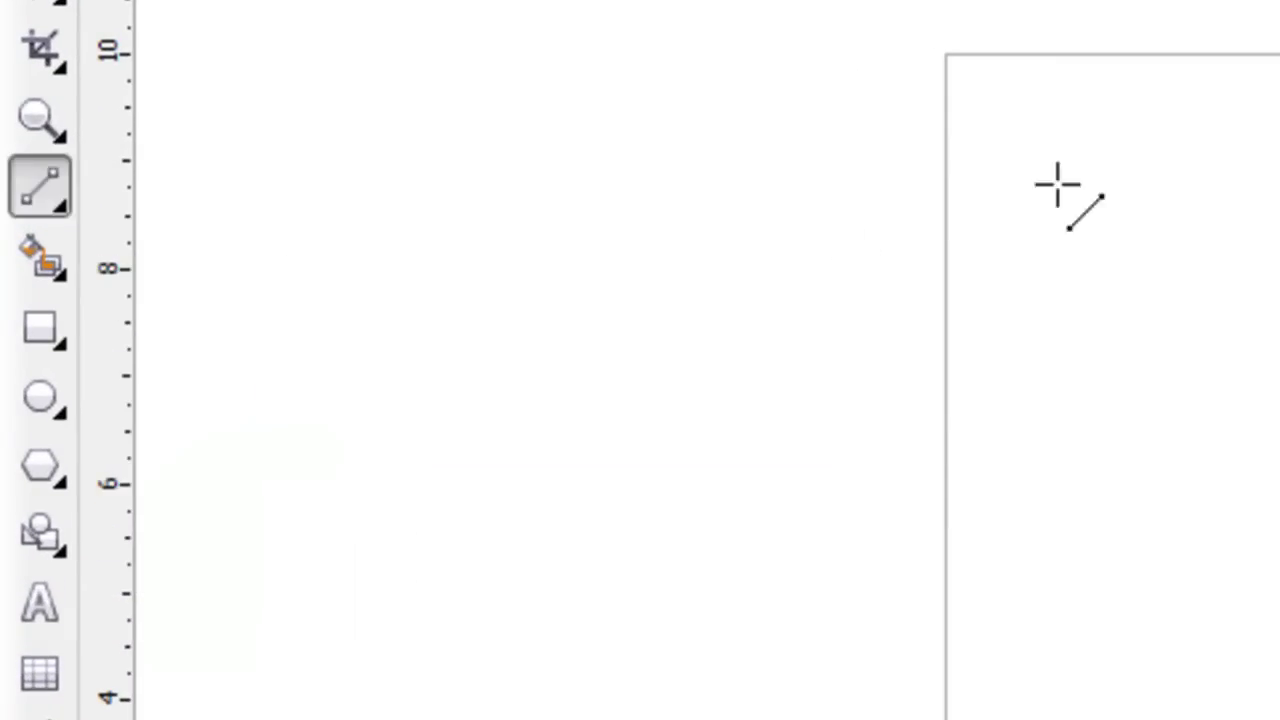
pyautogui.click(24, 157)
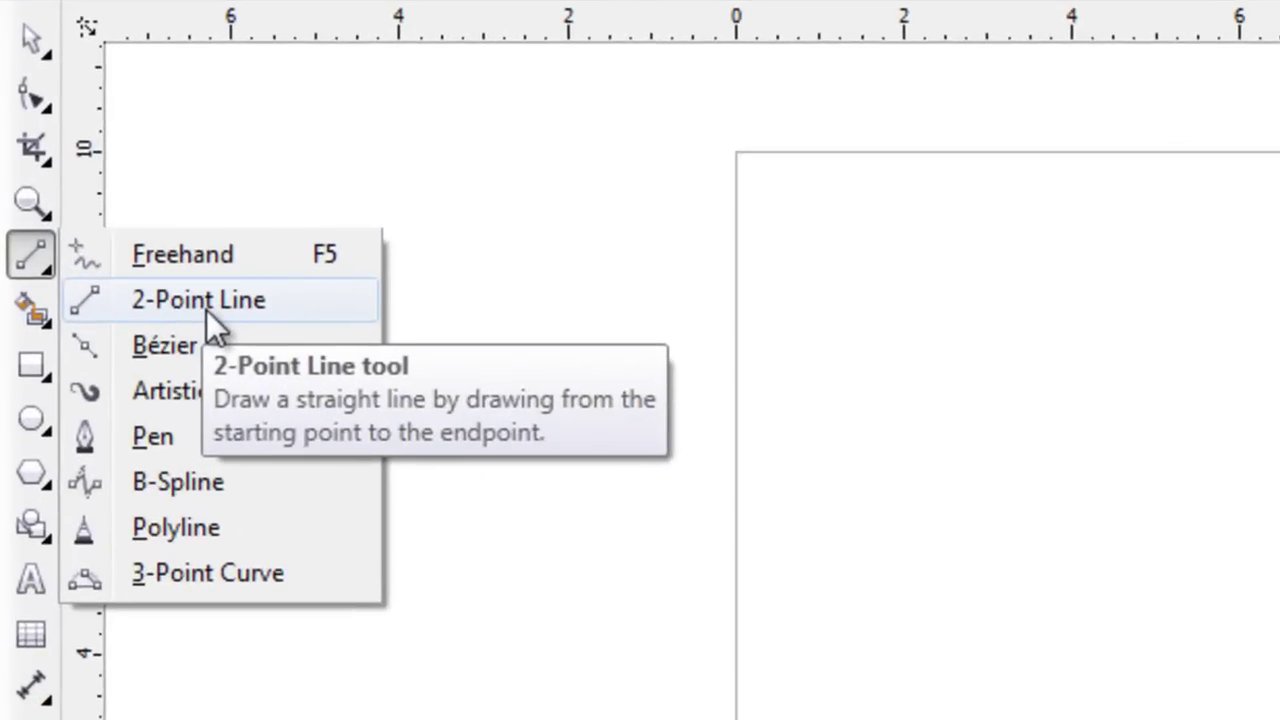
pyautogui.click(206, 302)
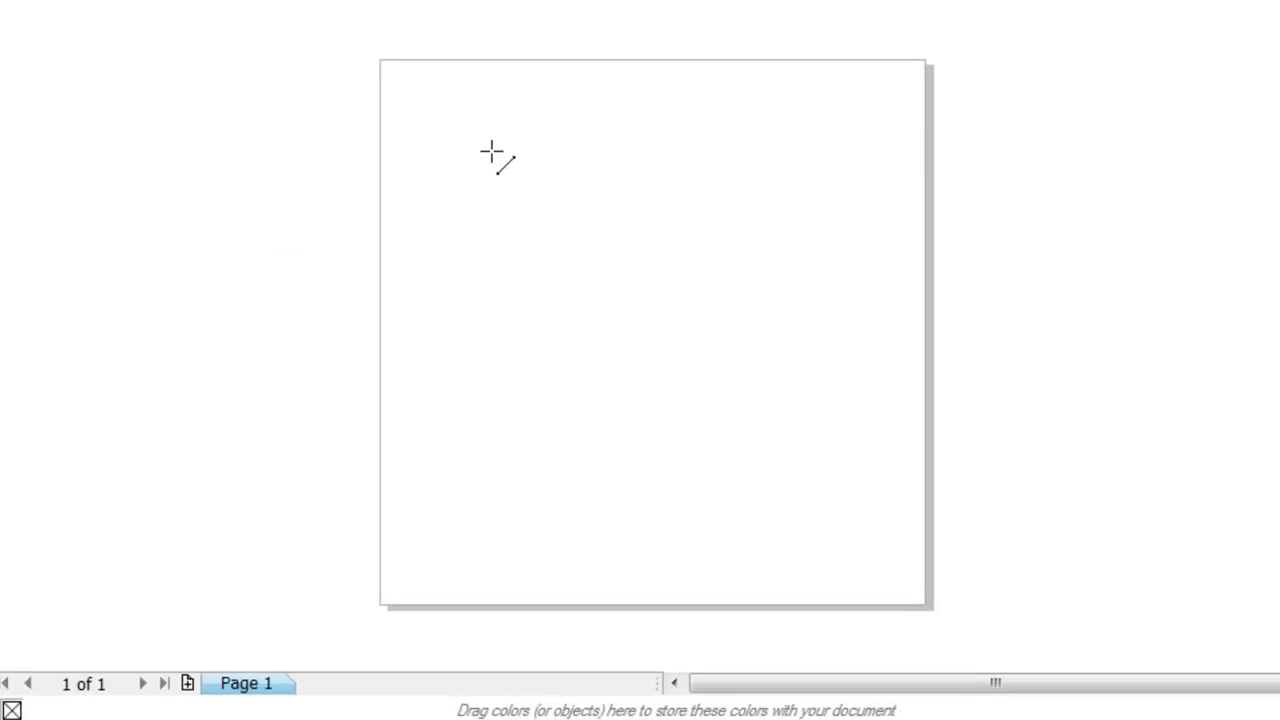
pyautogui.moveTo(491, 152); pyautogui.dragTo(491, 322)
pyautogui.scroll(2, 472, 166)
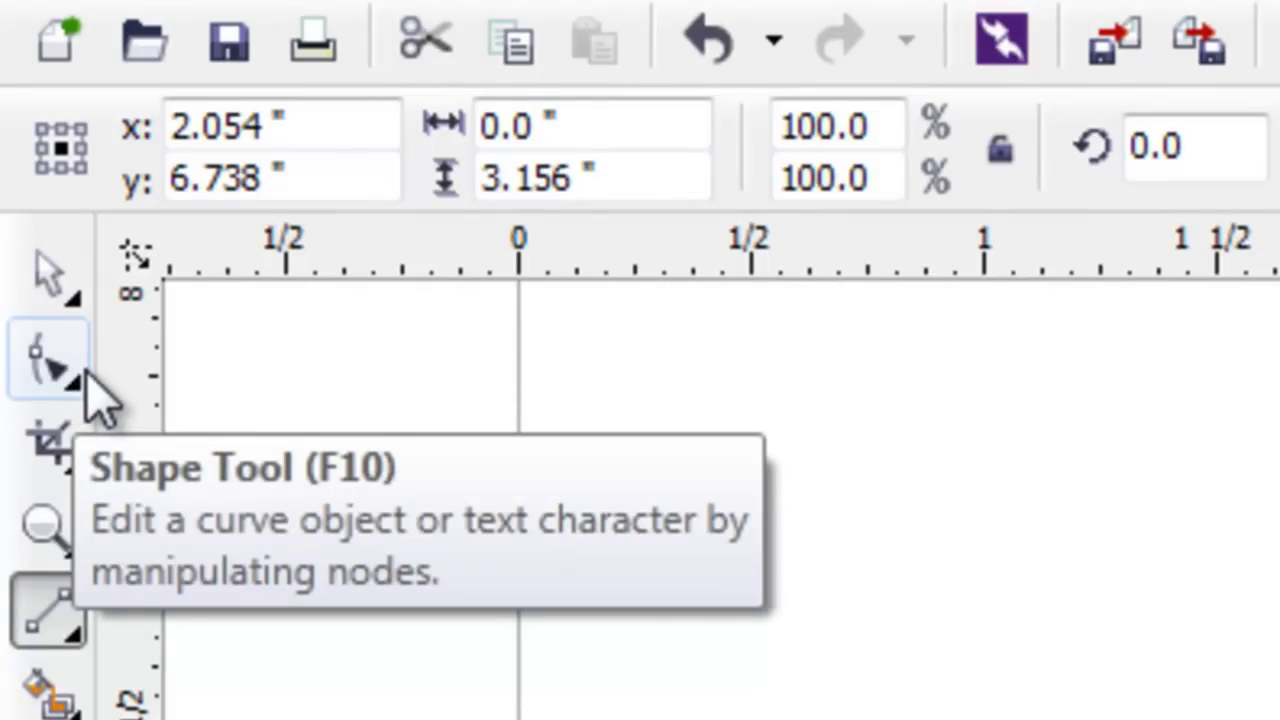
# Add a node to the vertical line with the Shape tool, roughly a third of the way down
pyautogui.click(87, 378)
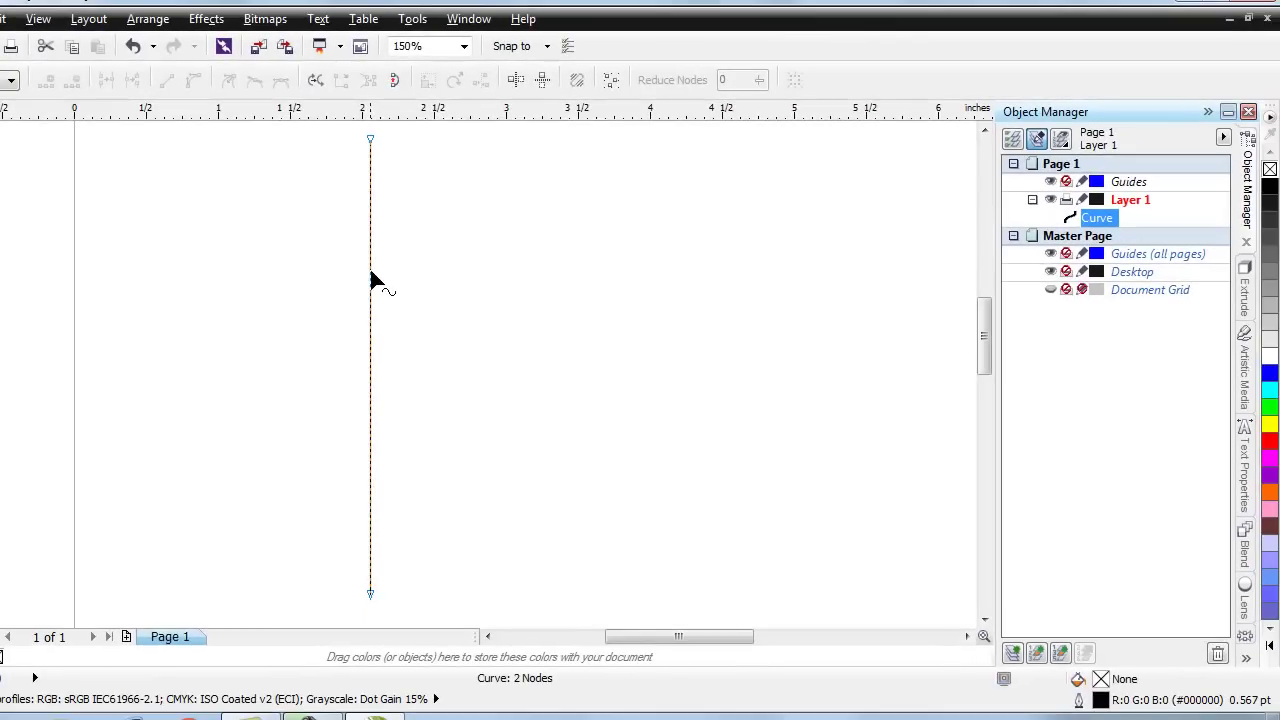
pyautogui.doubleClick(371, 275)
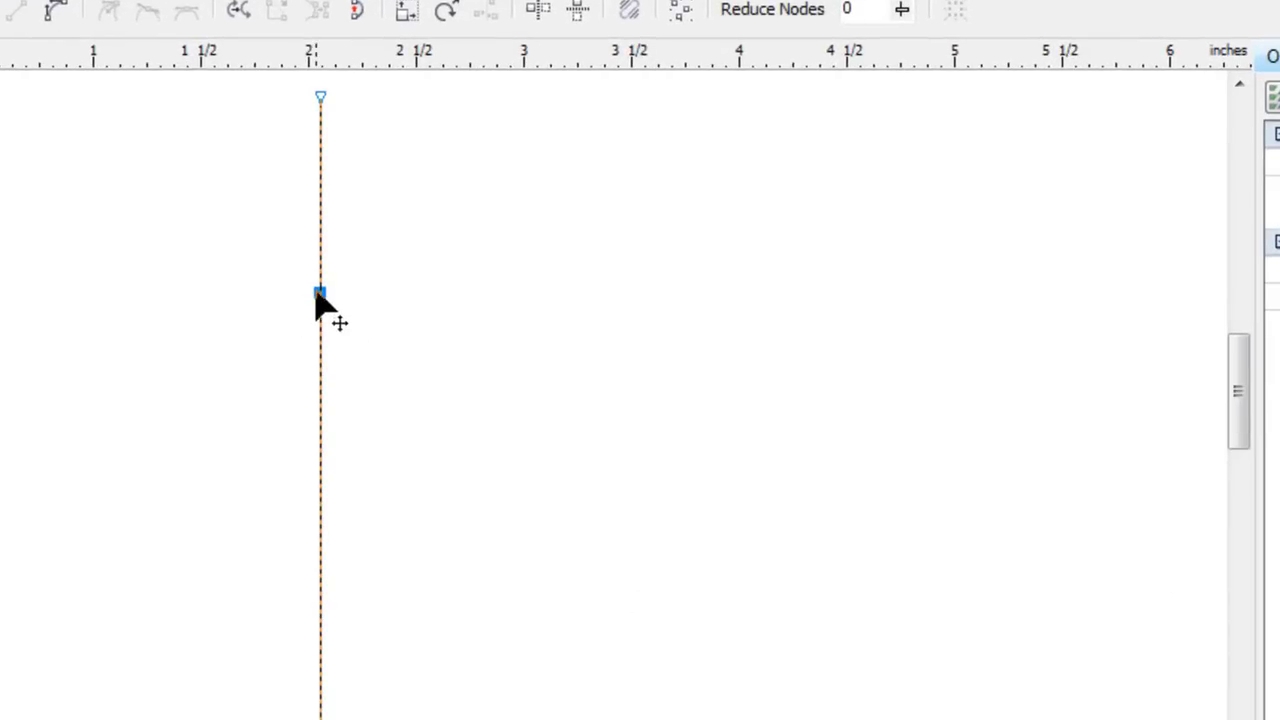
pyautogui.scroll(4, 320, 297)
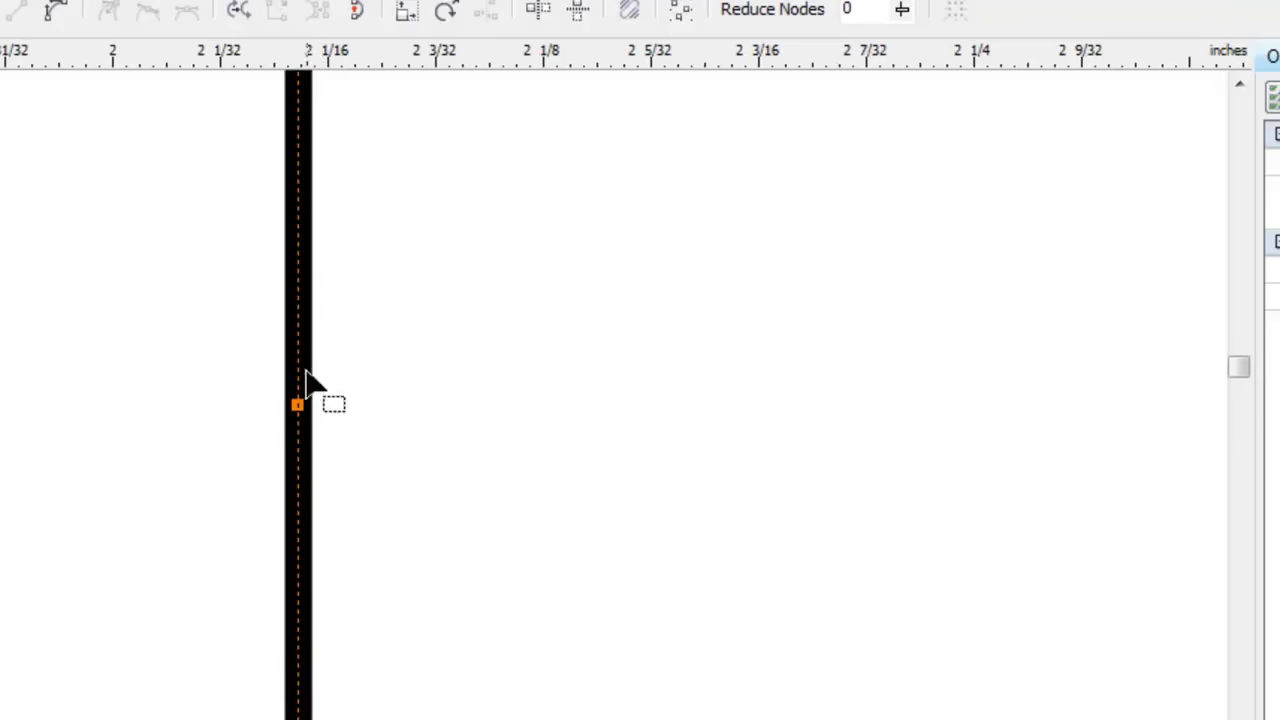
pyautogui.scroll(-4, 305, 410)
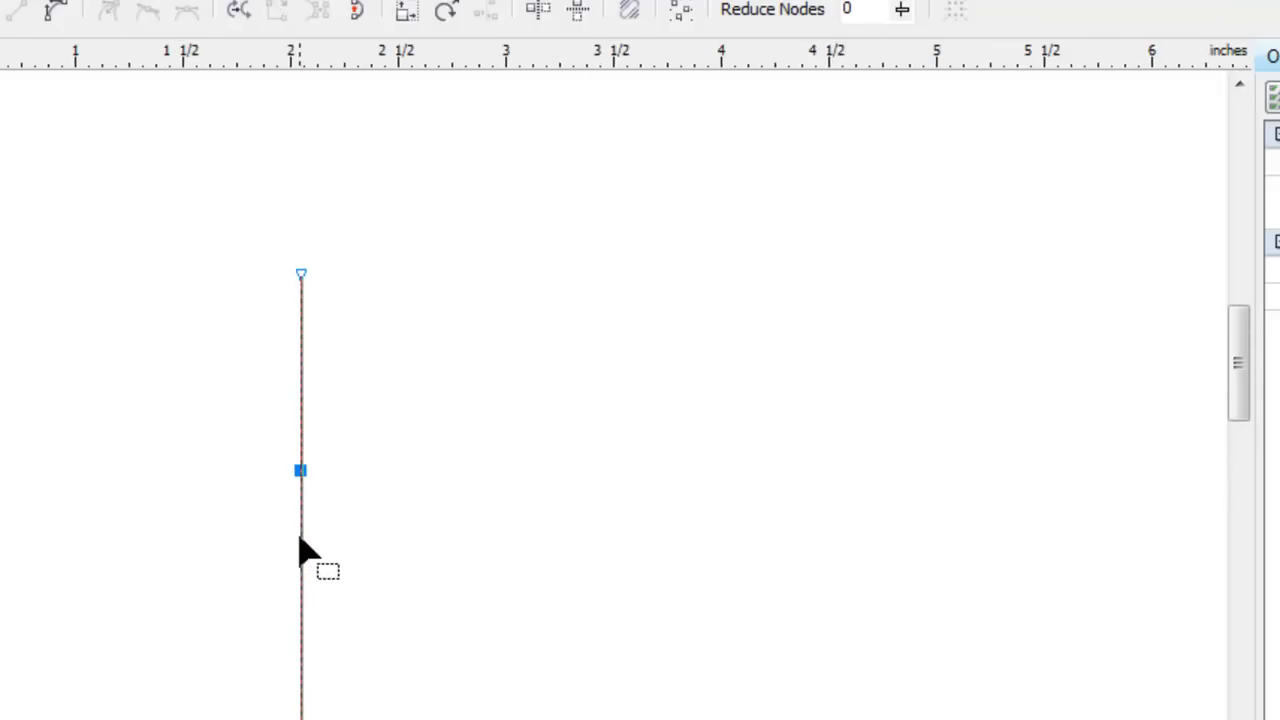
pyautogui.scroll(-2, 375, 560)
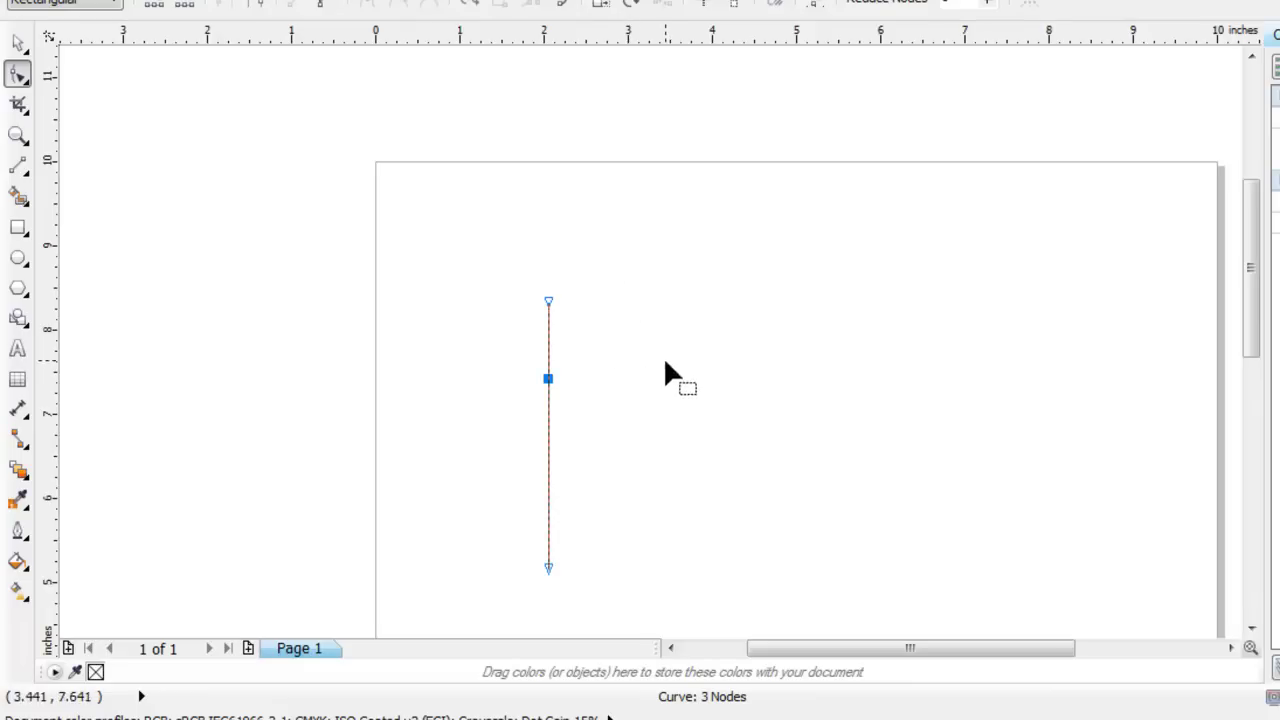
# Try bending the straight line by pulling its middle node to the left, and undo the node moves
pyautogui.moveTo(451, 218); pyautogui.dragTo(670, 562)
pyautogui.moveTo(538, 365); pyautogui.dragTo(487, 336)
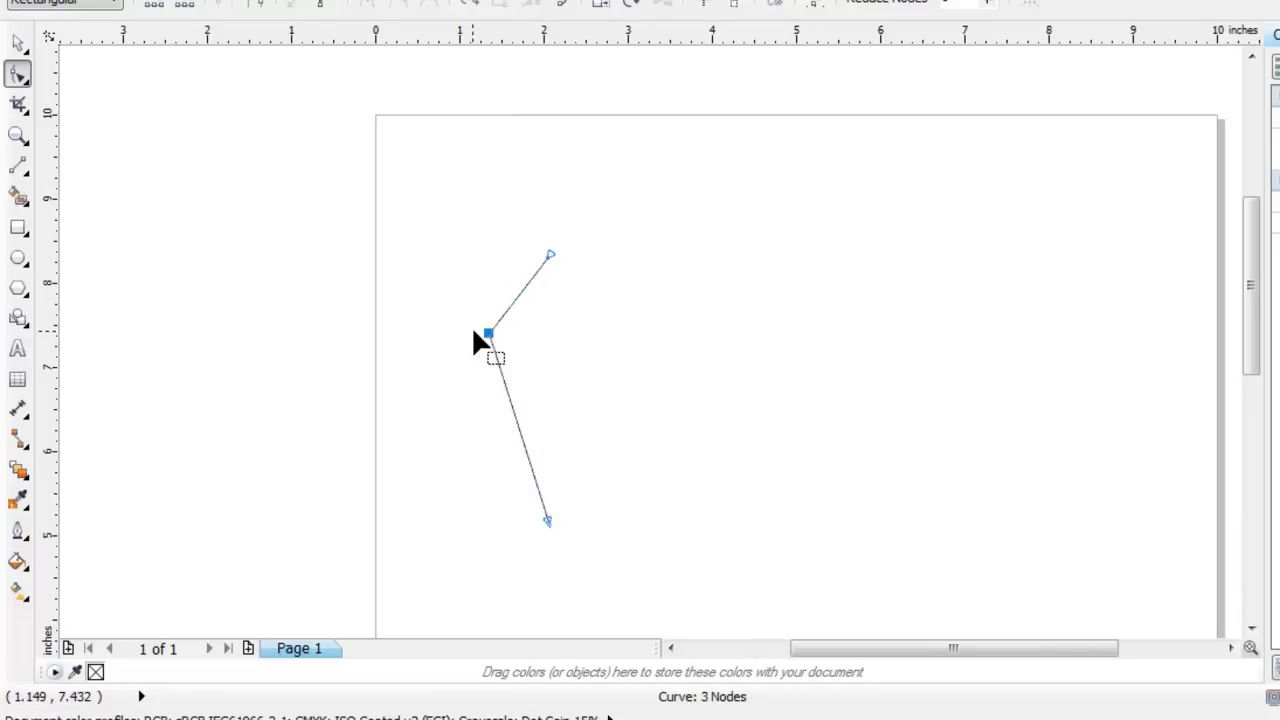
pyautogui.scroll(3, 430, 335)
pyautogui.scroll(-5, 300, 340)
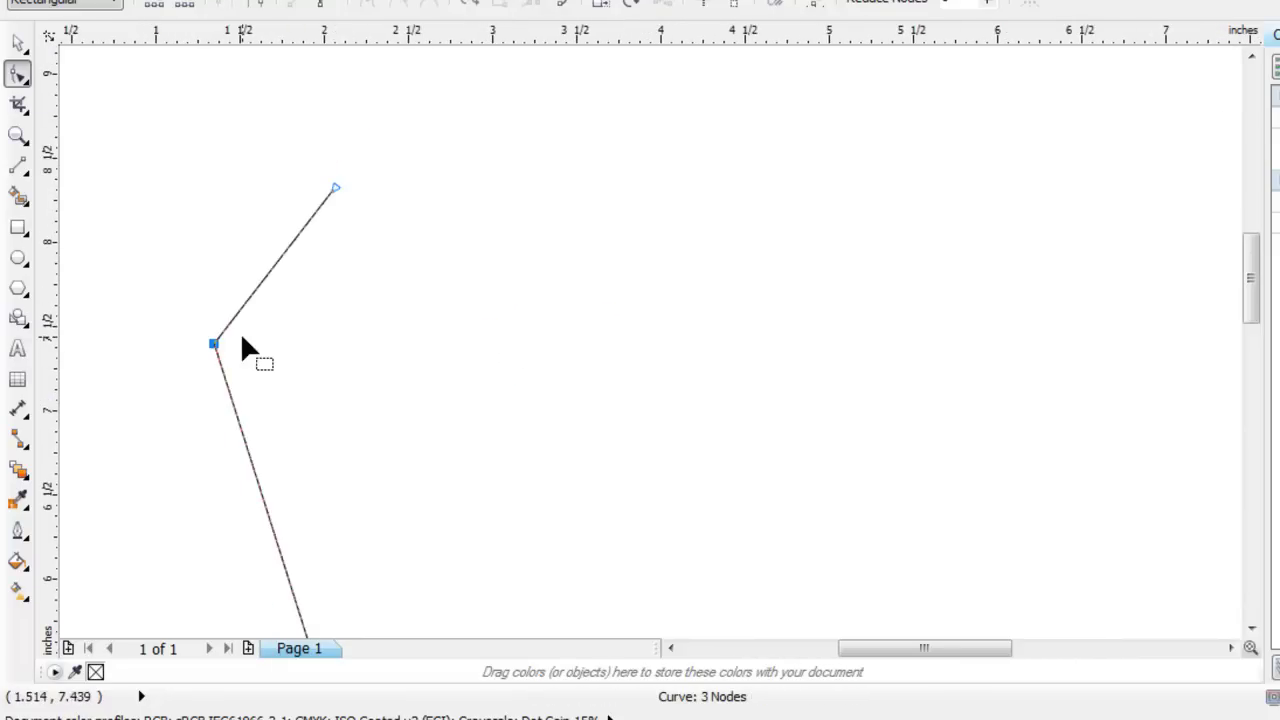
pyautogui.moveTo(150, 343); pyautogui.dragTo(198, 346)
pyautogui.scroll(3, 179, 343)
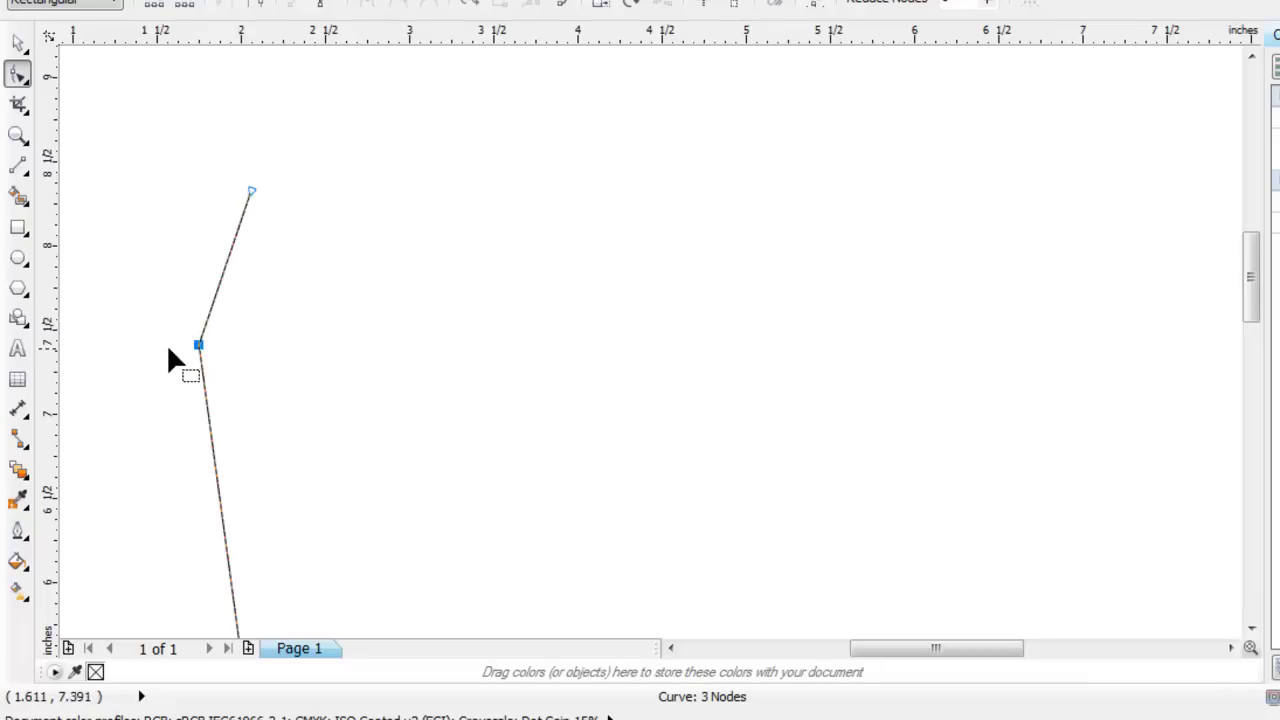
pyautogui.scroll(3, 183, 343)
pyautogui.moveTo(250, 352); pyautogui.dragTo(379, 375)
pyautogui.scroll(-3, 304, 350)
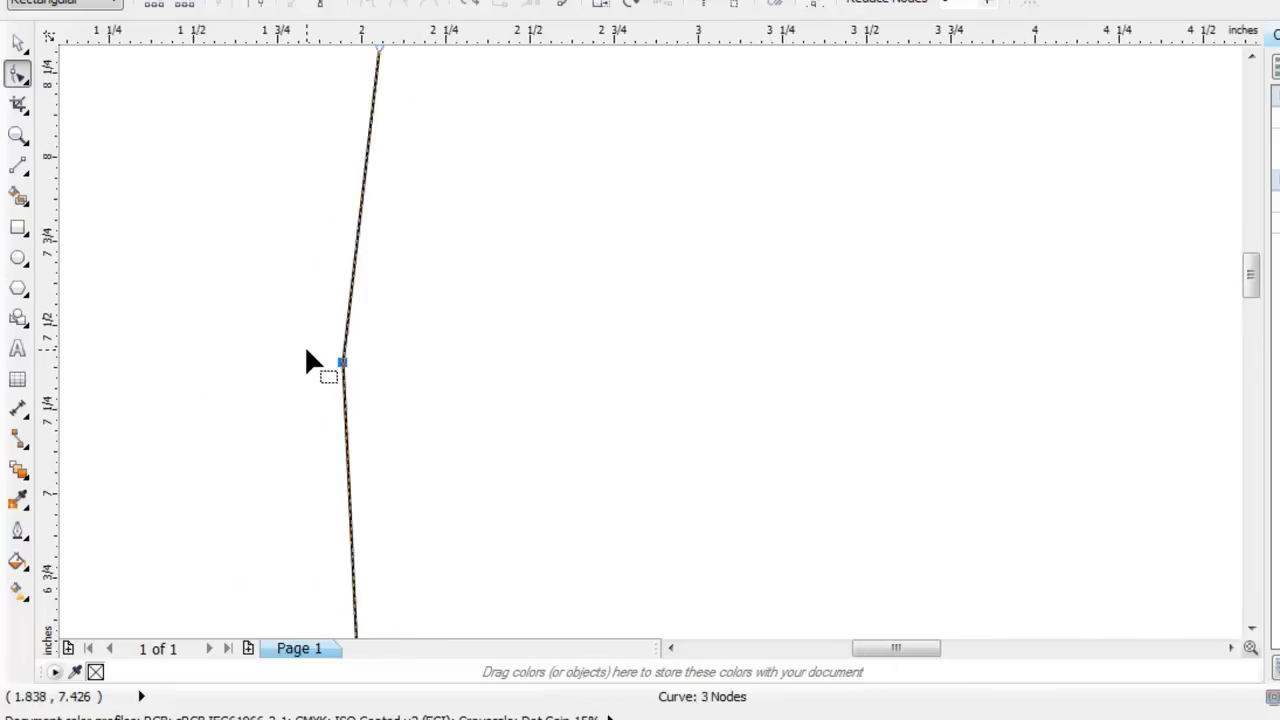
pyautogui.scroll(3, 288, 350)
pyautogui.scroll(-2, 300, 360)
pyautogui.hotkey('ctrl', 'z')
pyautogui.hotkey('ctrl', 'z')
pyautogui.scroll(-2, 289, 372)
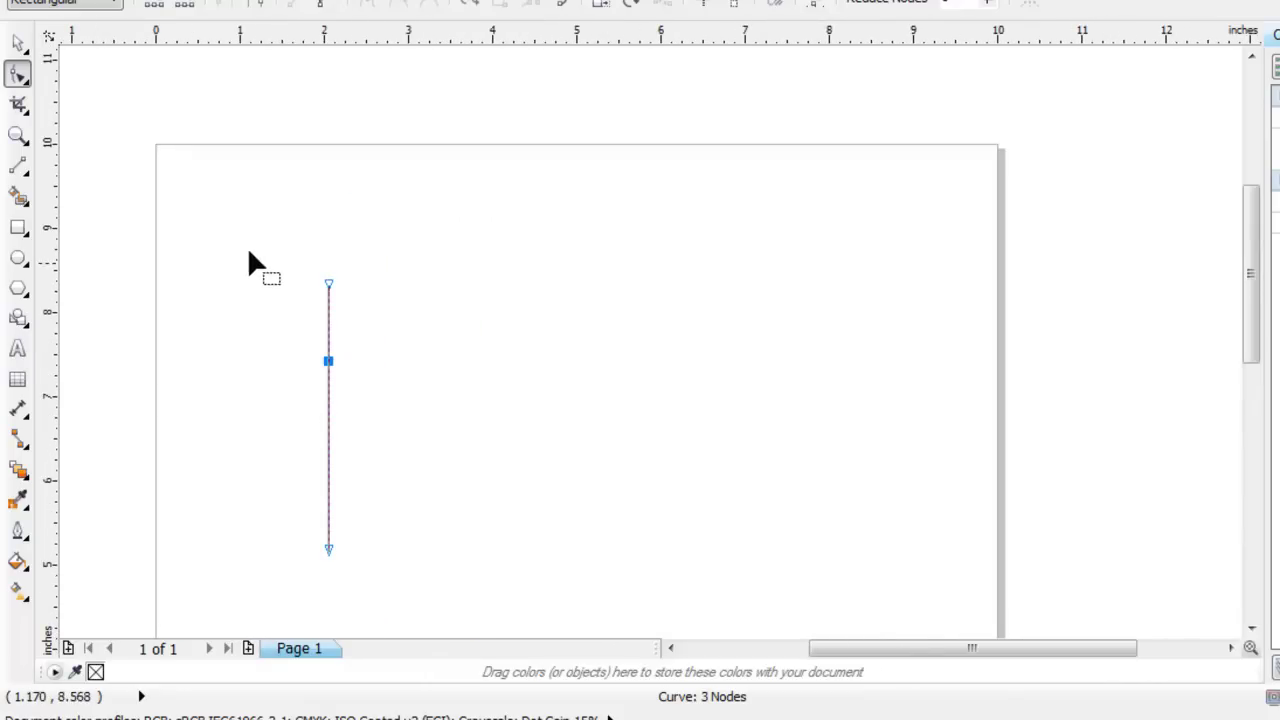
# Select all three nodes of the line and convert its segments to curves
pyautogui.moveTo(348, 375); pyautogui.dragTo(423, 605)
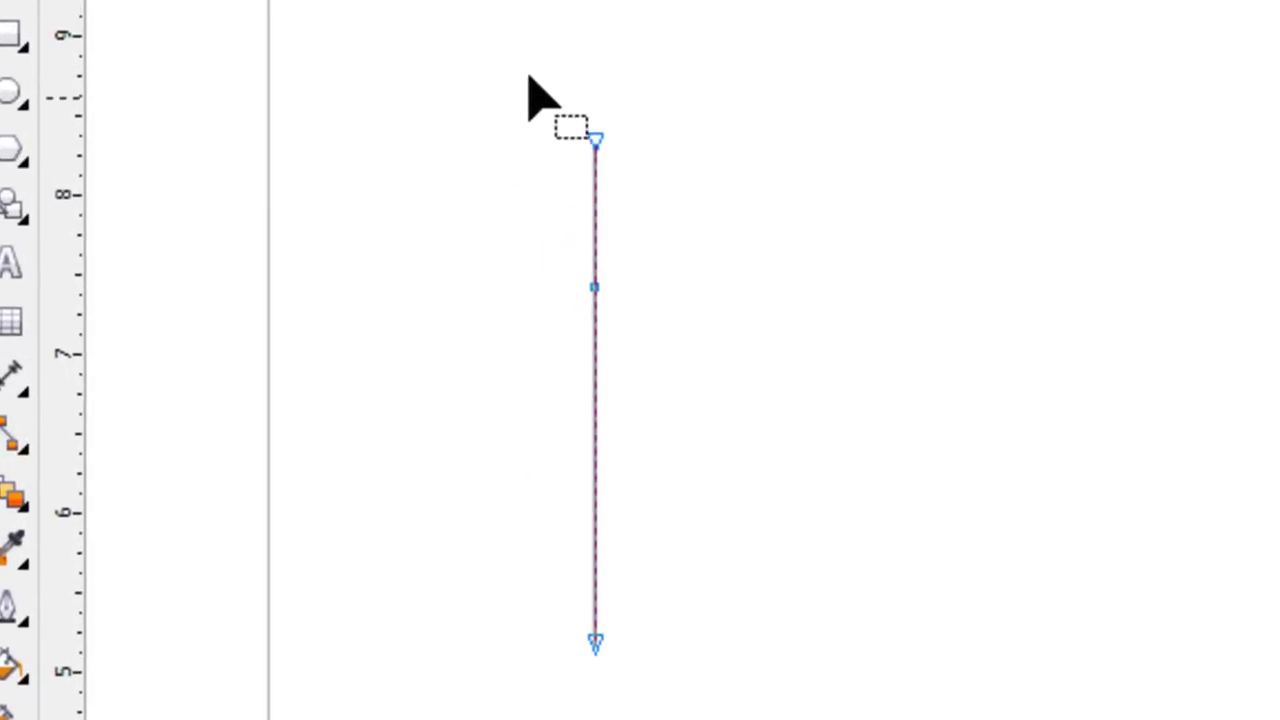
pyautogui.moveTo(477, 45); pyautogui.dragTo(712, 718)
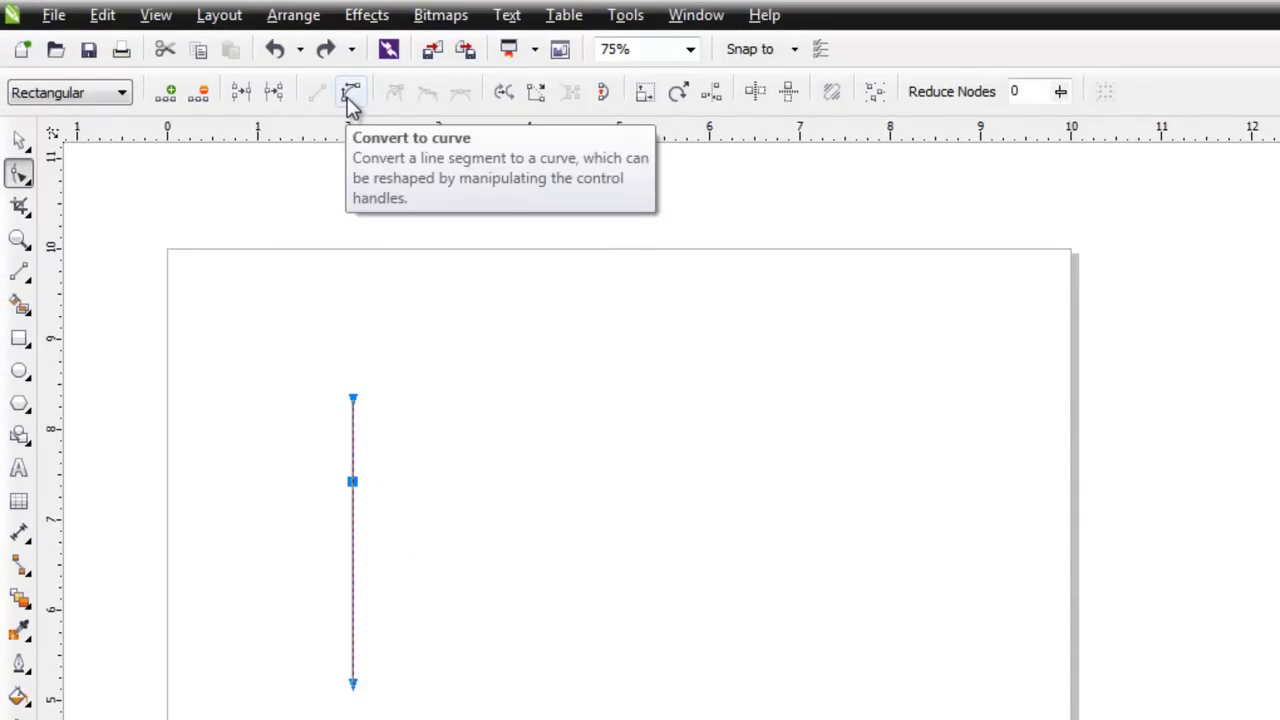
pyautogui.click(349, 101)
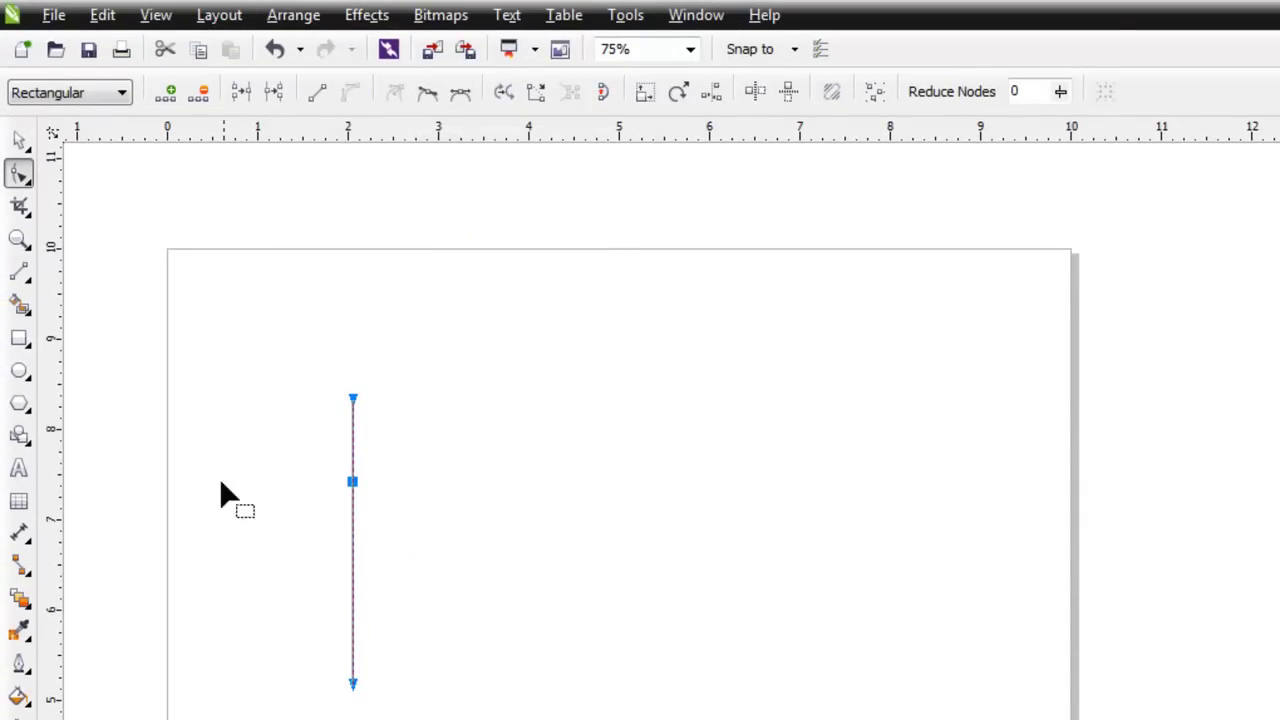
pyautogui.click(292, 472)
pyautogui.scroll(2, 308, 488)
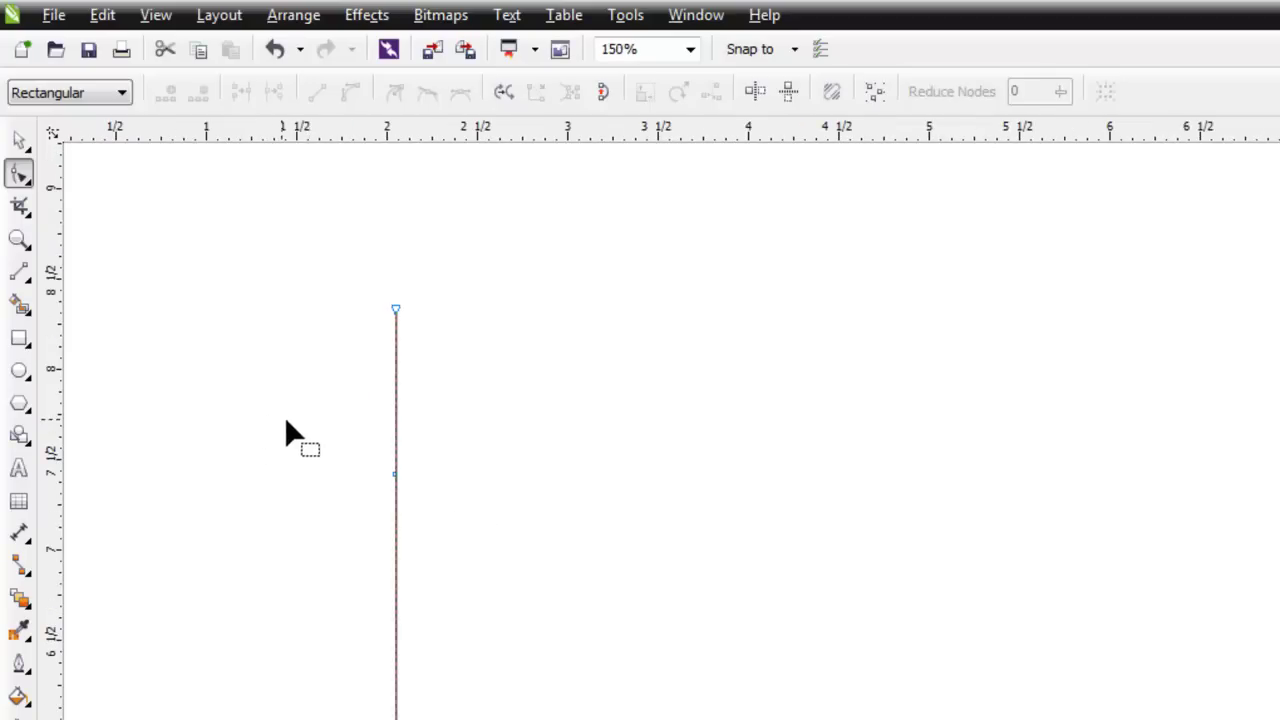
# Move the curve's middle node slightly to the left so both segments bend smoothly
pyautogui.moveTo(465, 504); pyautogui.dragTo(496, 523)
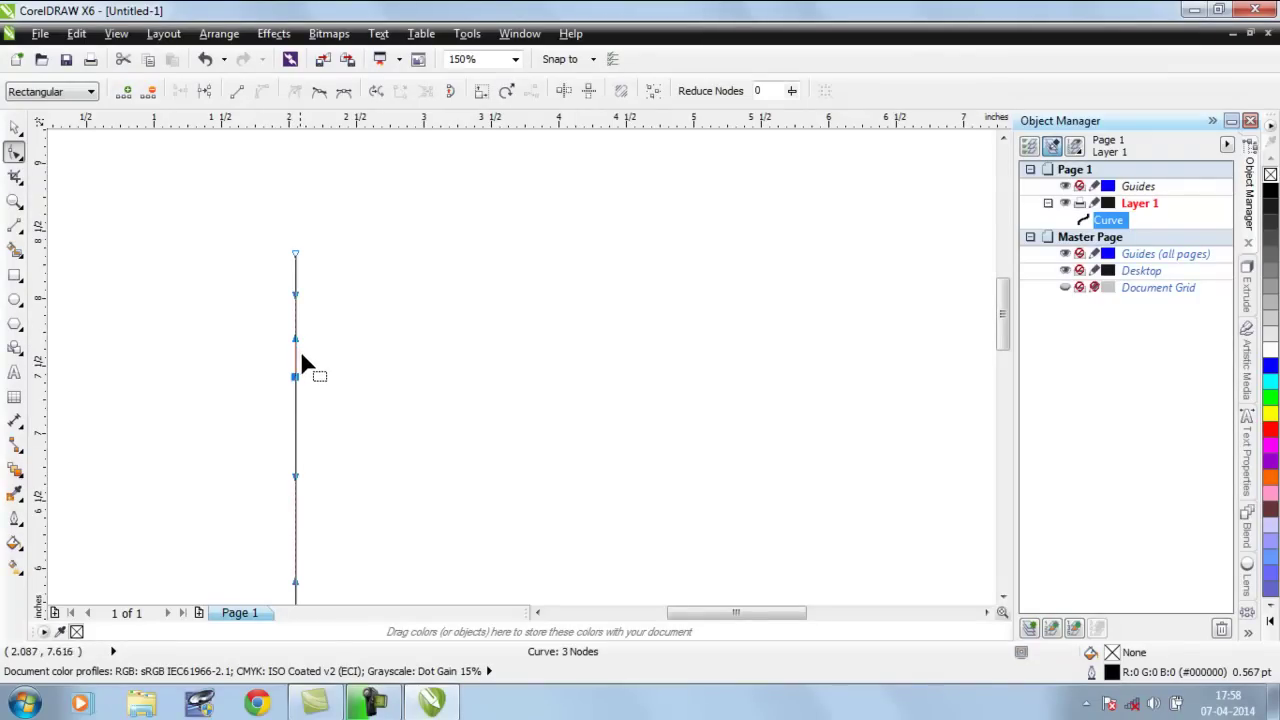
pyautogui.moveTo(295, 377); pyautogui.dragTo(318, 341)
pyautogui.hotkey('ctrl', 'z')
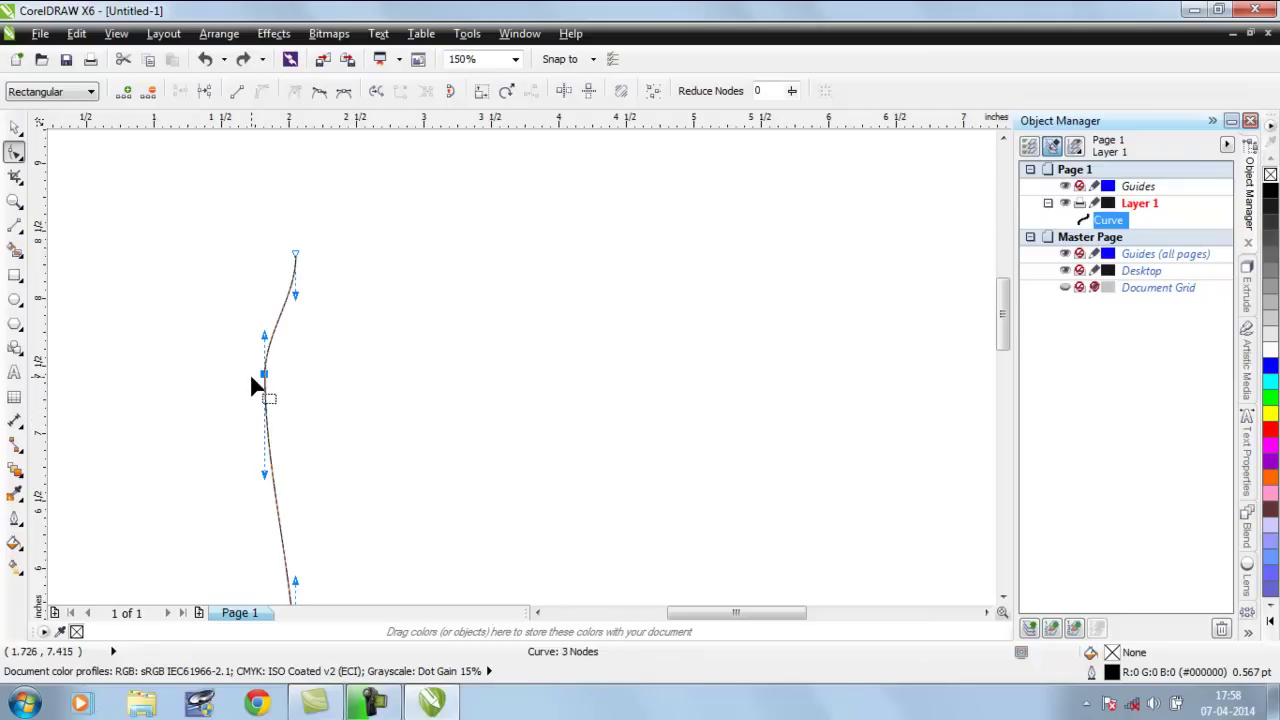
pyautogui.scroll(2, 258, 376)
pyautogui.scroll(-2, 250, 366)
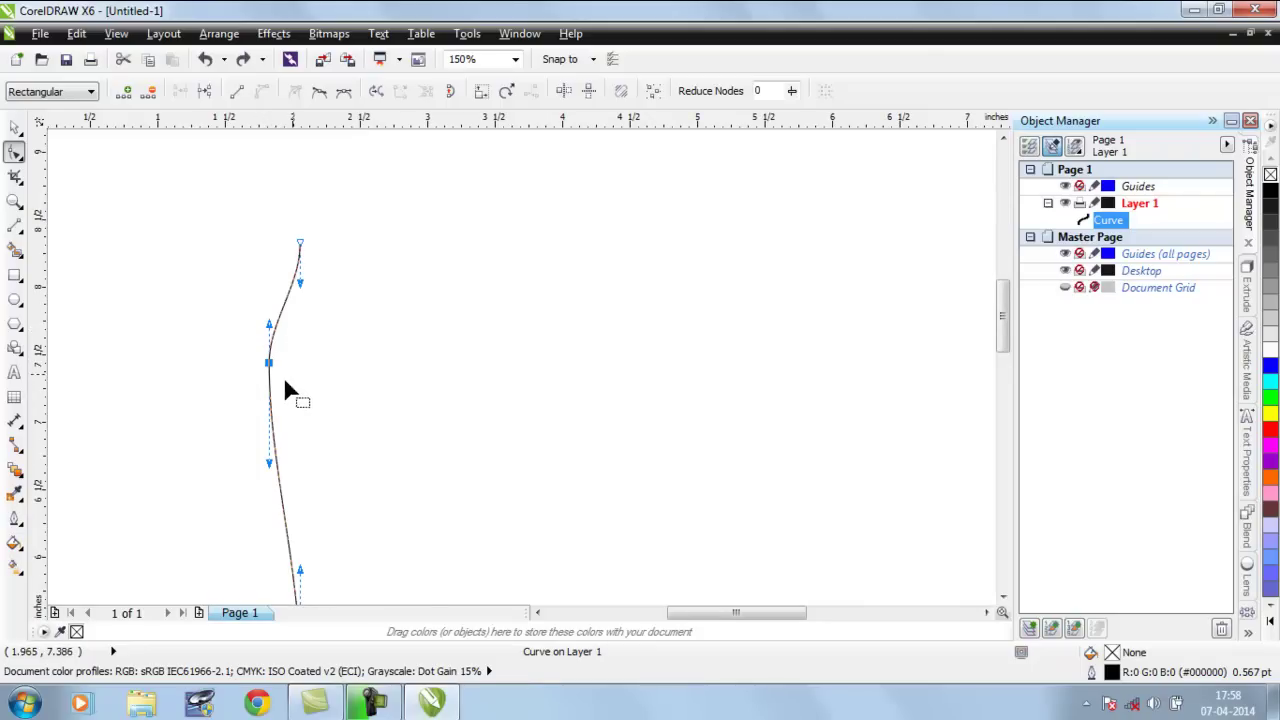
pyautogui.scroll(3, 284, 381)
pyautogui.scroll(-3, 281, 381)
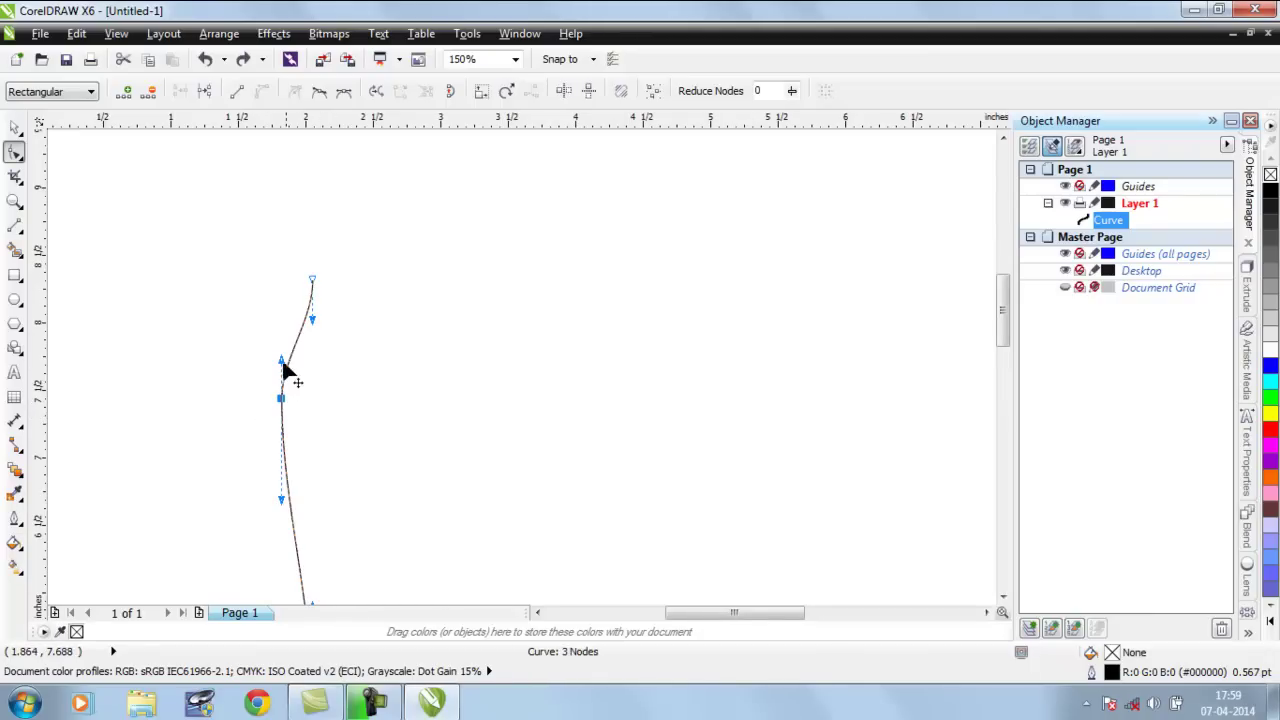
# Try swinging the middle node's upper control handle to the right, and undo it
pyautogui.moveTo(281, 360); pyautogui.dragTo(360, 340)
pyautogui.hotkey('ctrl', 'z')
pyautogui.scroll(-3, 279, 500)
pyautogui.scroll(4, 294, 532)
pyautogui.scroll(-2, 294, 520)
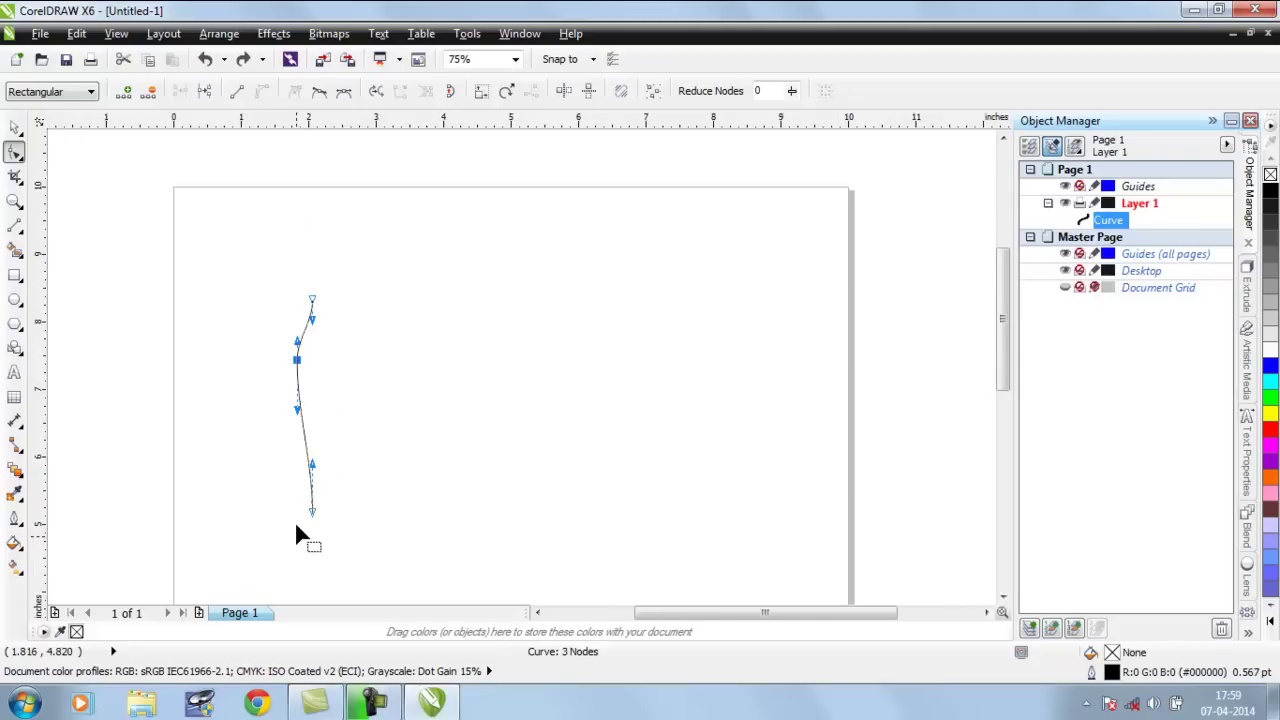
# Bulge the lower segment to the right with the bottom node's handle and shift the middle node further down
pyautogui.moveTo(311, 467); pyautogui.dragTo(347, 468)
pyautogui.moveTo(299, 362); pyautogui.dragTo(305, 375)
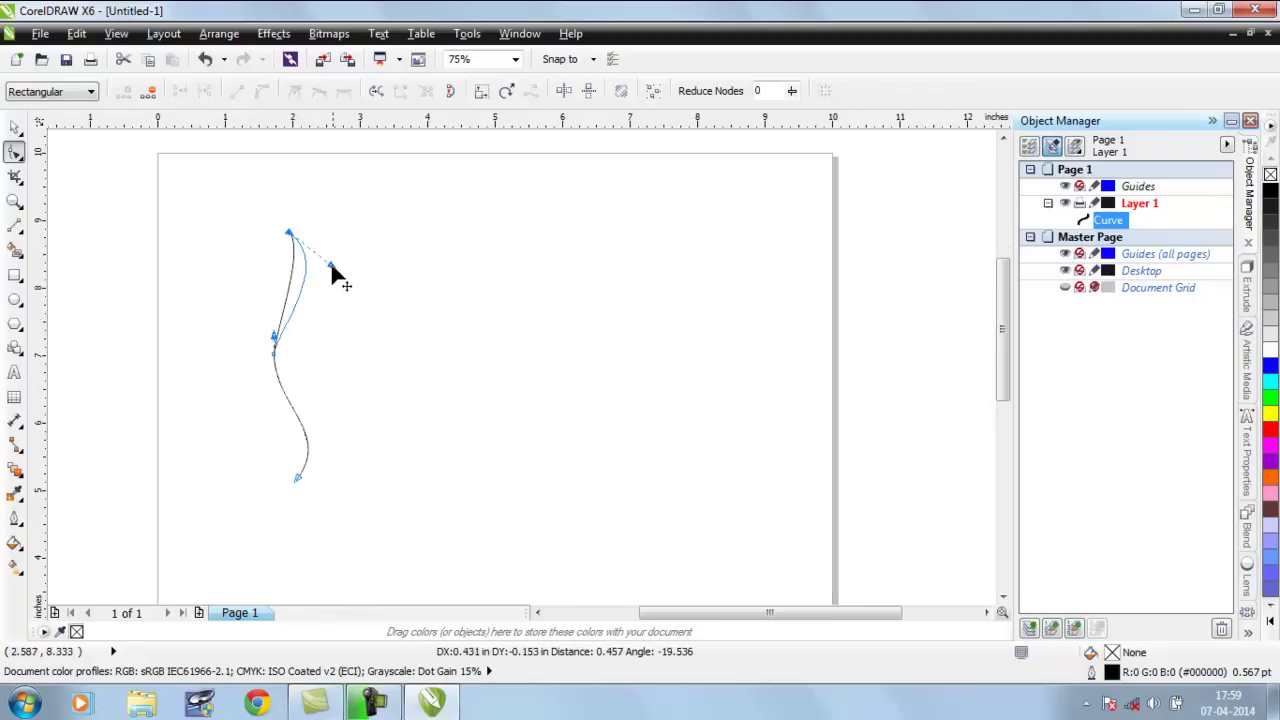
pyautogui.moveTo(331, 272); pyautogui.dragTo(344, 278)
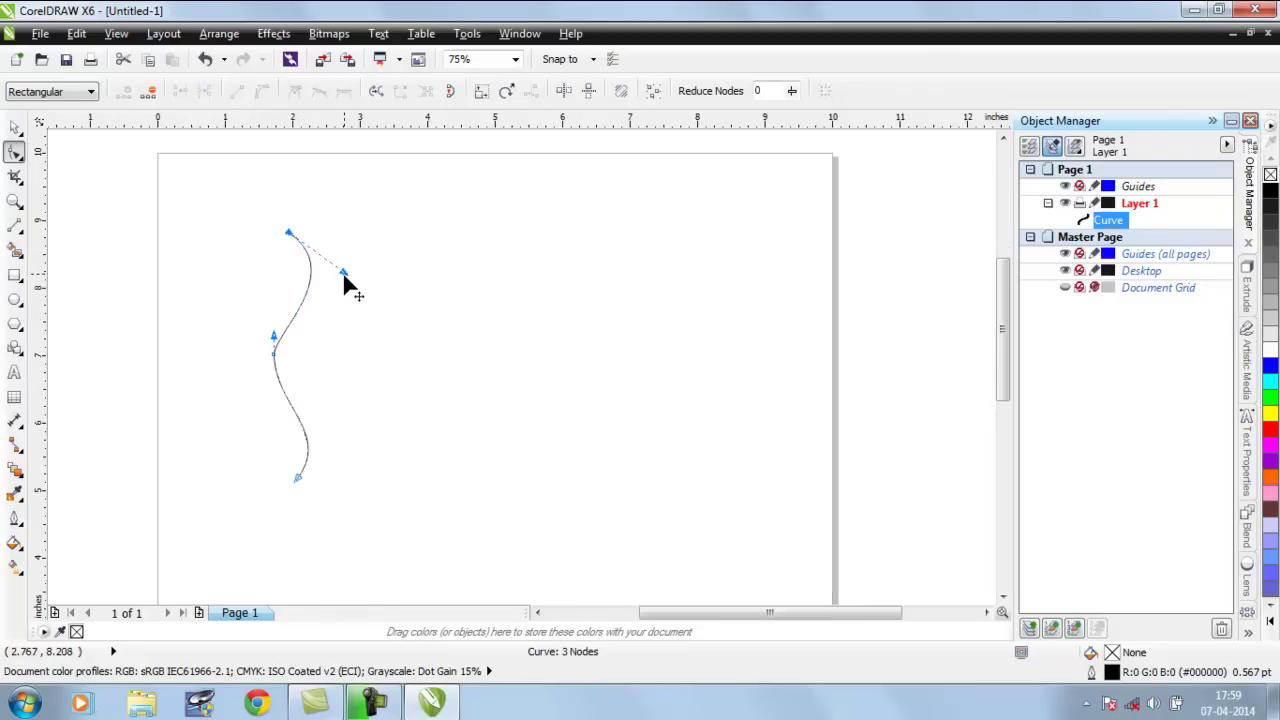
pyautogui.hotkey('ctrl', 'z')
pyautogui.scroll(2, 271, 355)
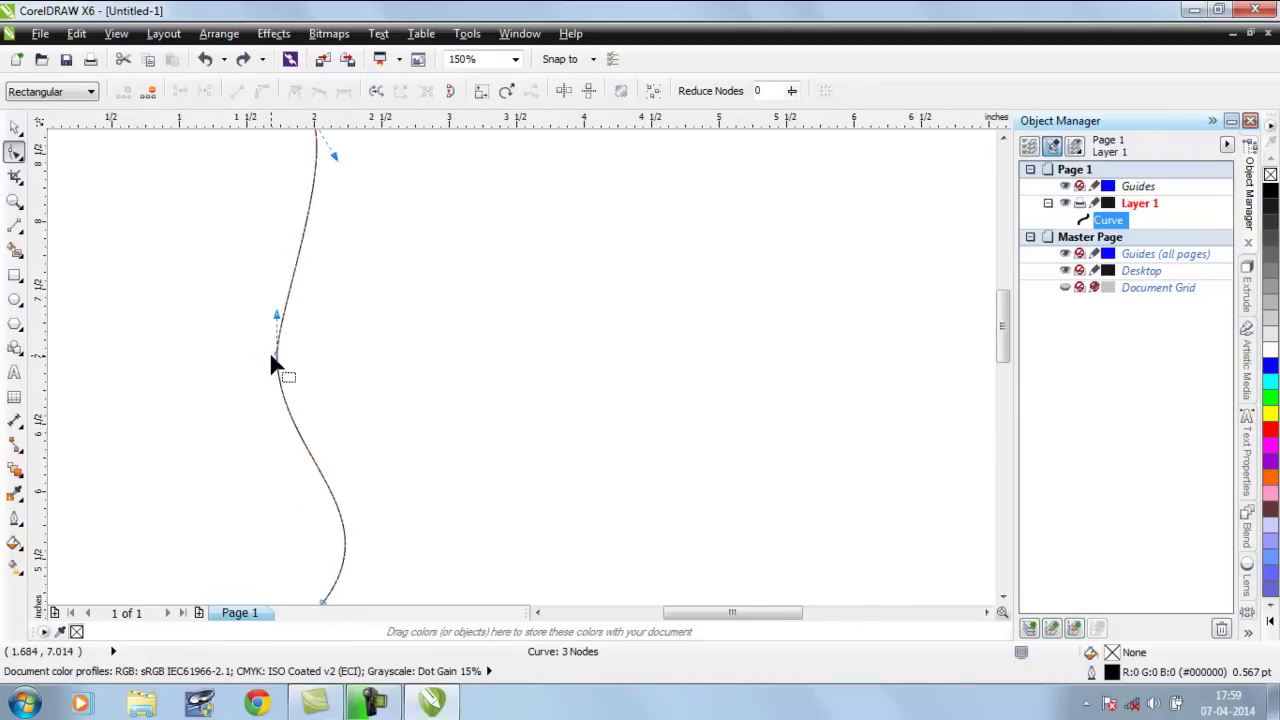
# Tilt the middle node's lower handle to the left and bulge the upper segment to the right with the top node's handle
pyautogui.moveTo(276, 355); pyautogui.dragTo(276, 366)
pyautogui.moveTo(278, 467); pyautogui.dragTo(250, 463)
pyautogui.scroll(-2, 257, 463)
pyautogui.scroll(1, 257, 429)
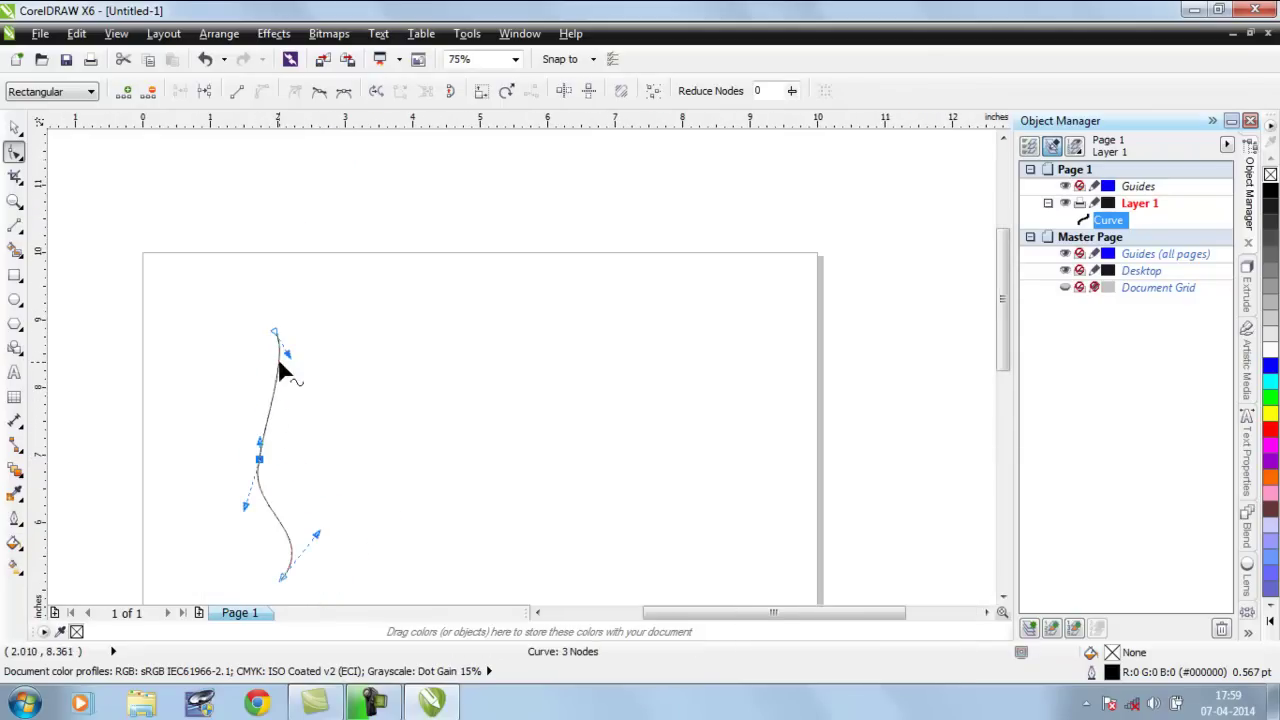
pyautogui.moveTo(289, 361)
pyautogui.mouseDown()
pyautogui.moveTo(306, 363)
pyautogui.moveTo(289, 383)
pyautogui.moveTo(299, 379)
pyautogui.mouseUp()
pyautogui.click(14, 128)
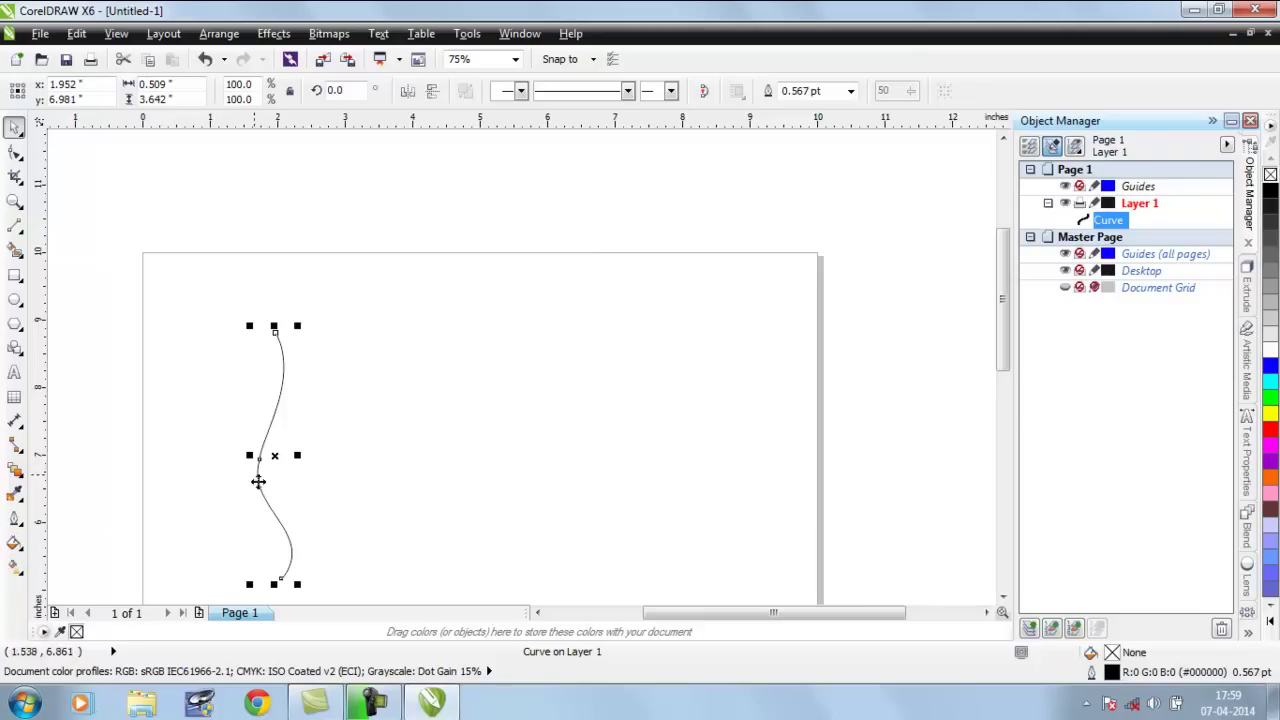
pyautogui.scroll(-1, 258, 480)
pyautogui.scroll(1, 257, 471)
pyautogui.scroll(1, 257, 486)
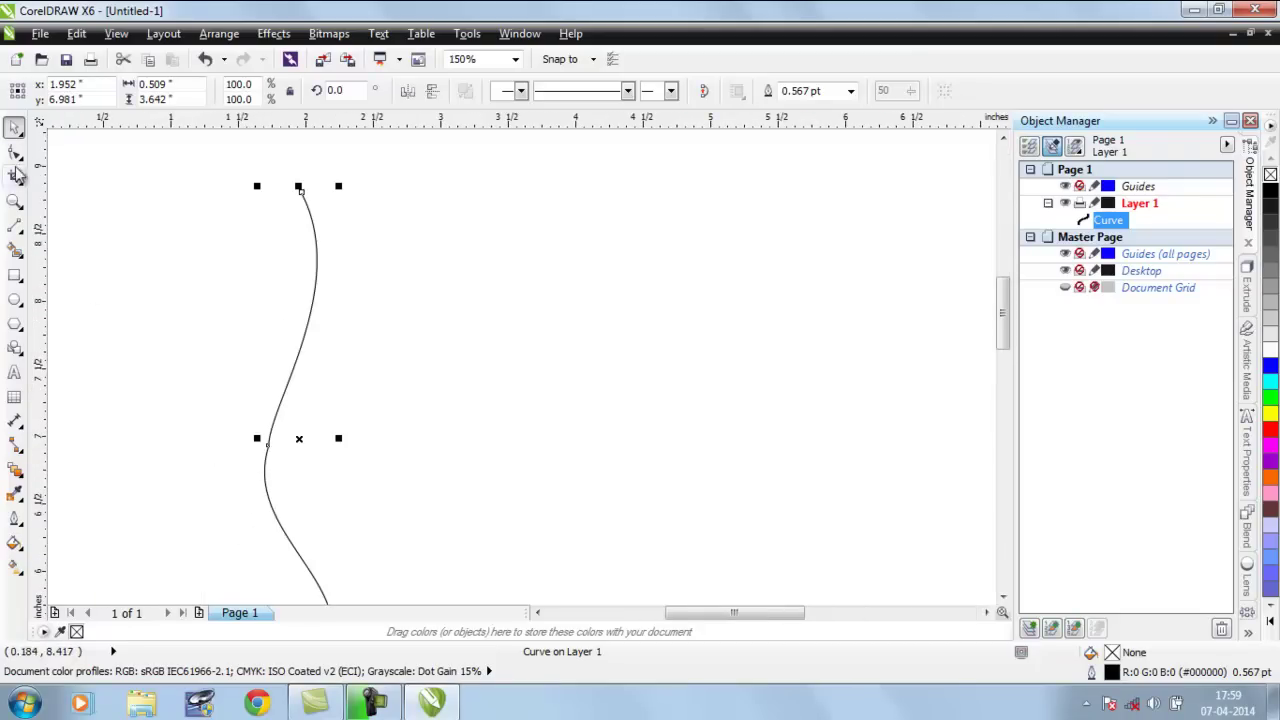
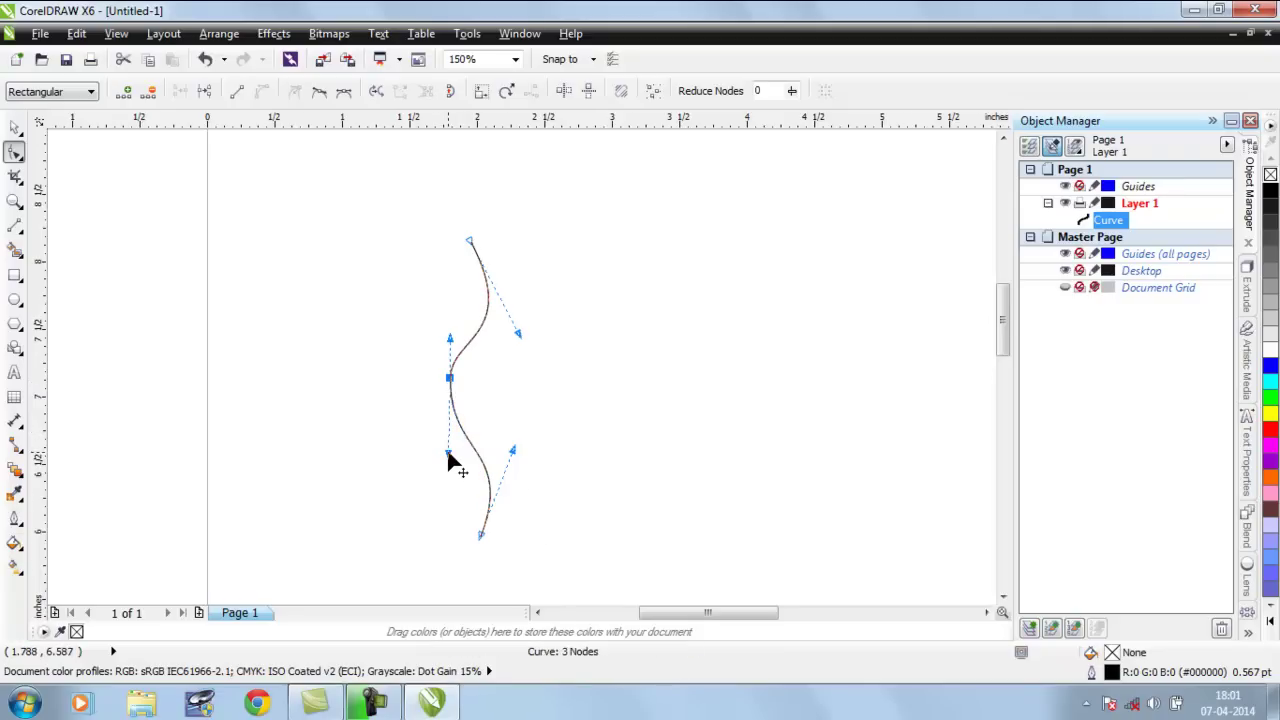
# Shorten the curve by adding a node on its lower segment's bulge and deleting the bottom end node
pyautogui.scroll(2, 446, 450)
pyautogui.scroll(-4, 455, 305)
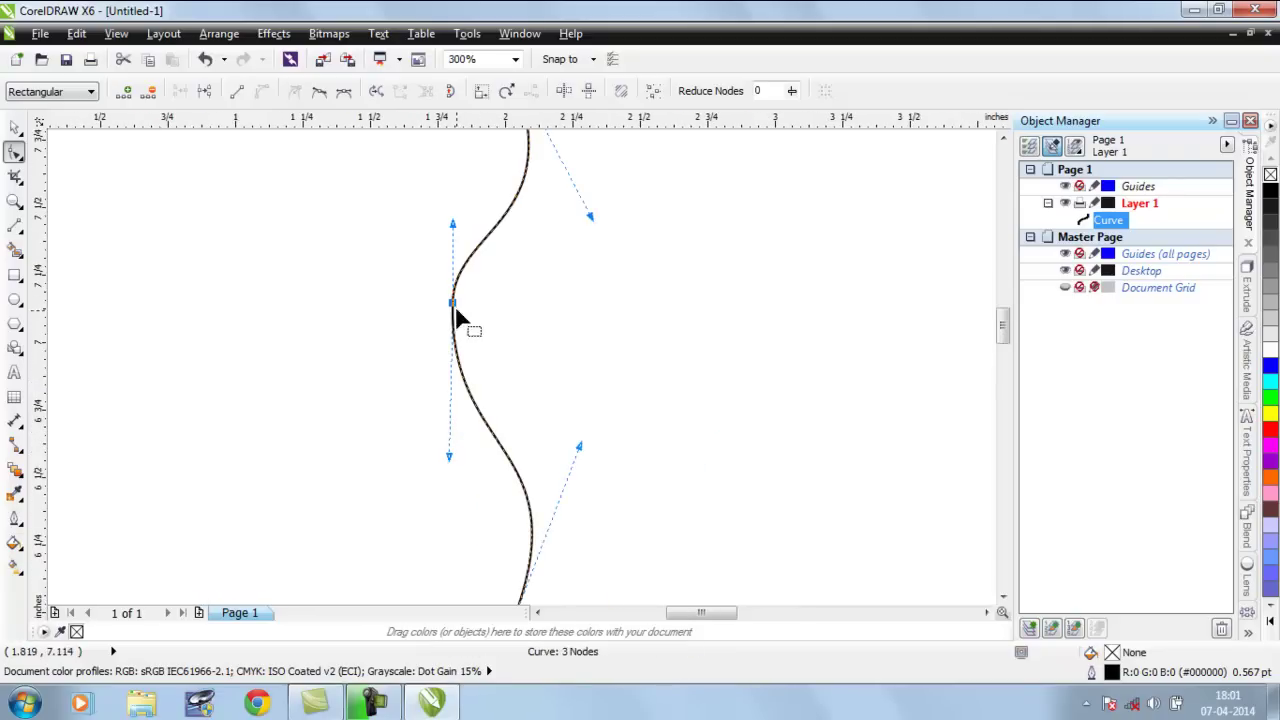
pyautogui.click(15, 128)
pyautogui.click(630, 300)
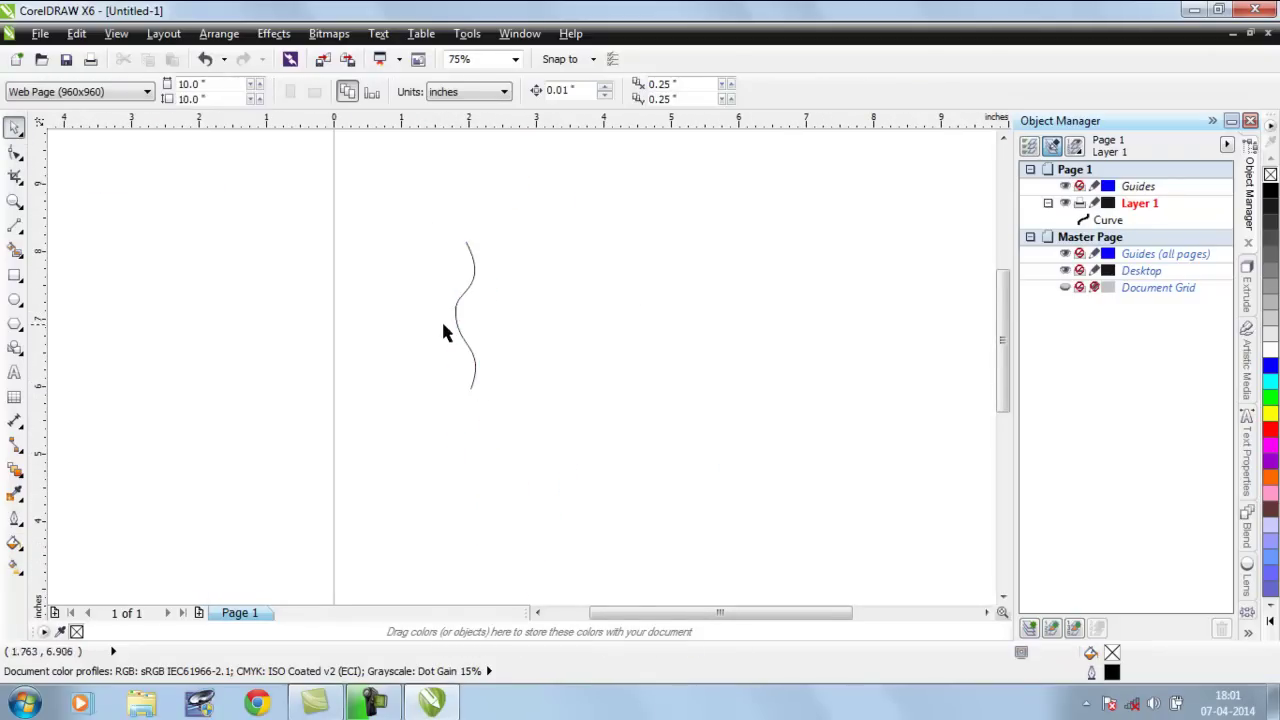
pyautogui.scroll(2, 443, 323)
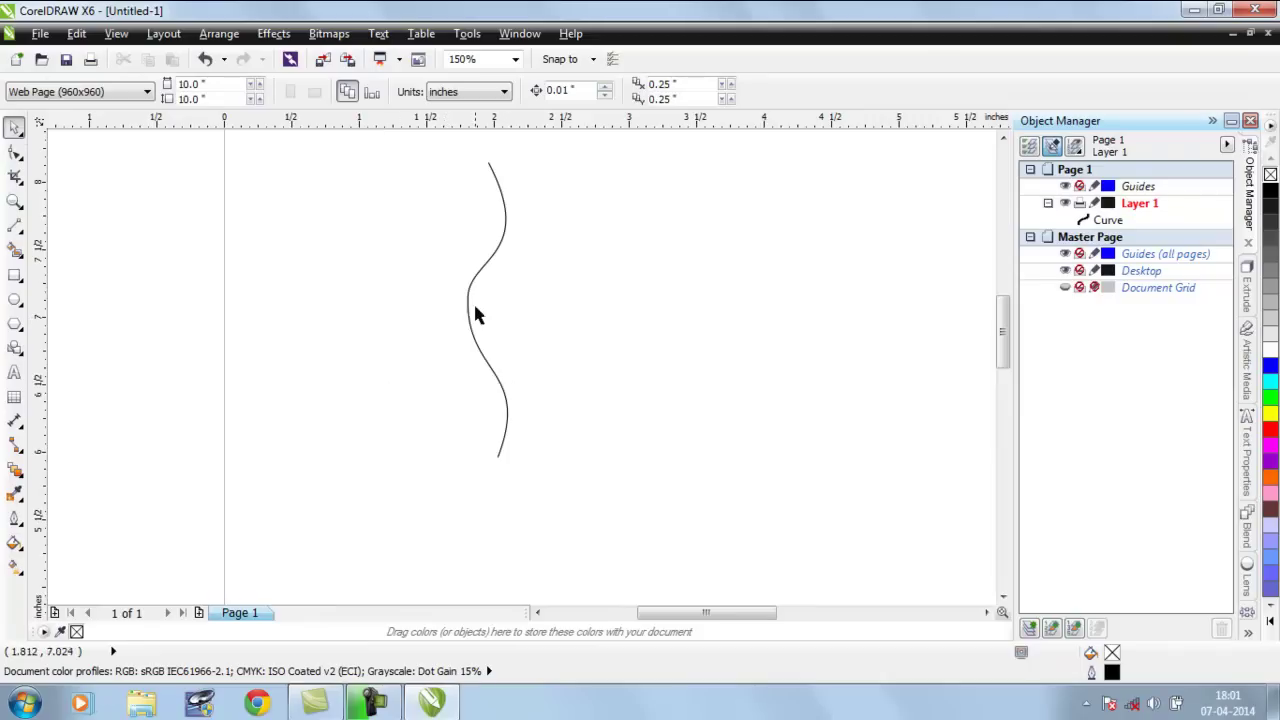
pyautogui.click(15, 151)
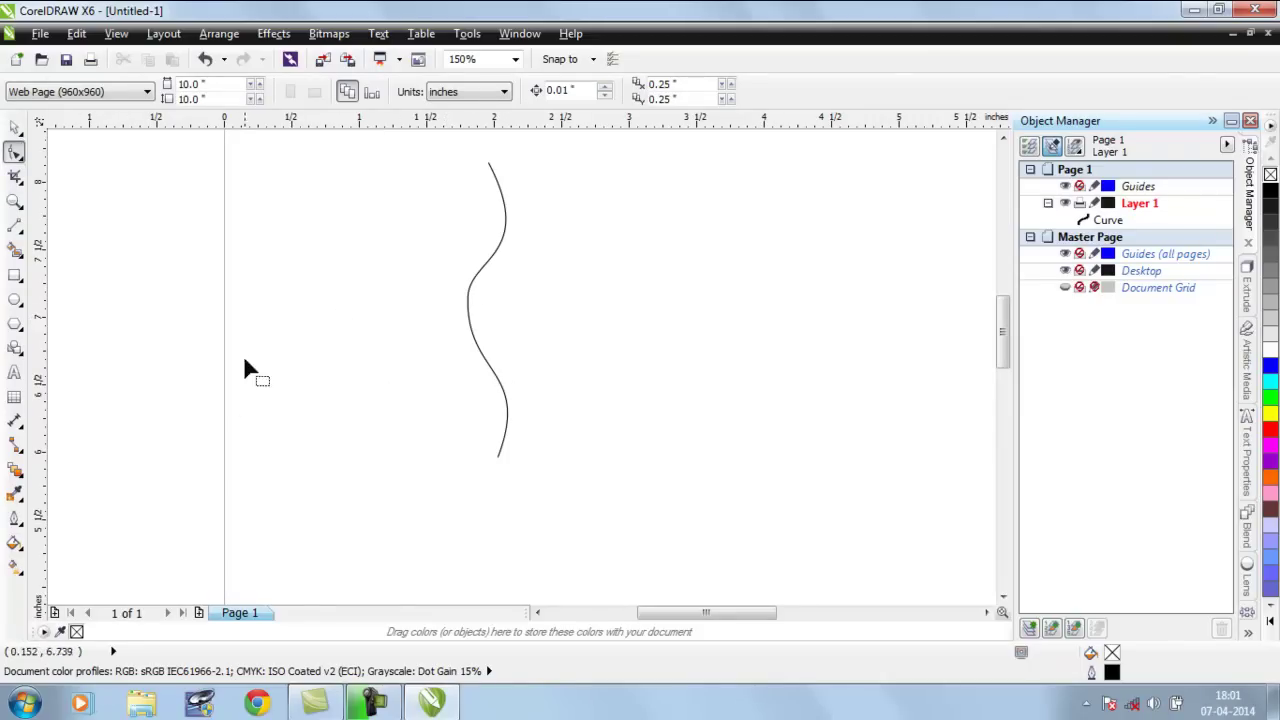
pyautogui.click(494, 457)
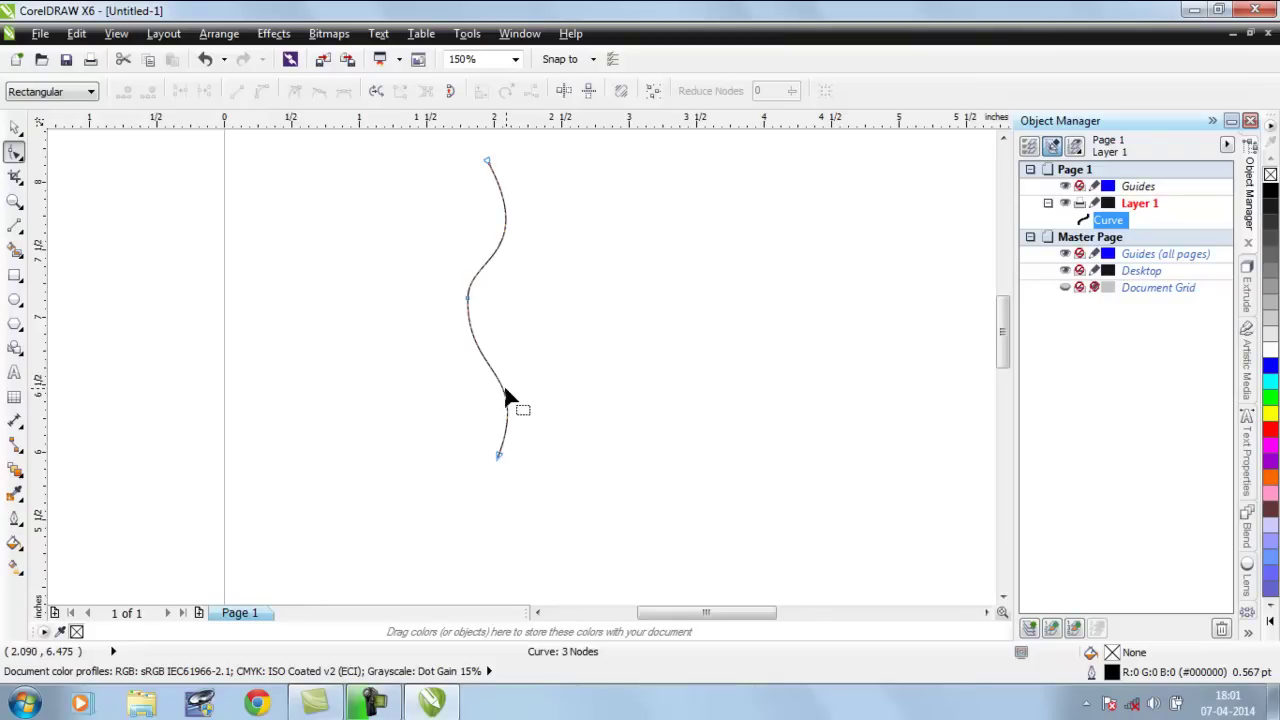
pyautogui.doubleClick(501, 390)
pyautogui.moveTo(476, 421); pyautogui.dragTo(561, 473)
pyautogui.press('Delete')
pyautogui.scroll(-3, 520, 389)
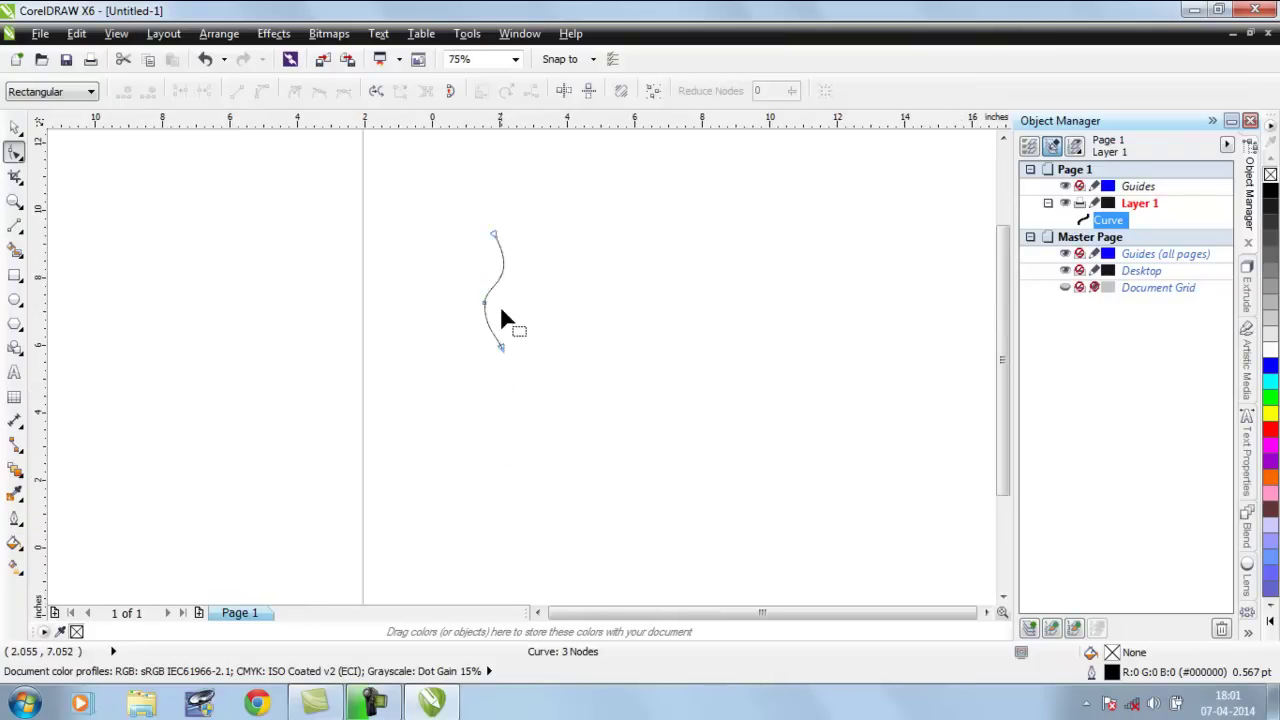
# Tilt the middle node's upper control handle slightly to the right to smooth the bend
pyautogui.scroll(4, 494, 277)
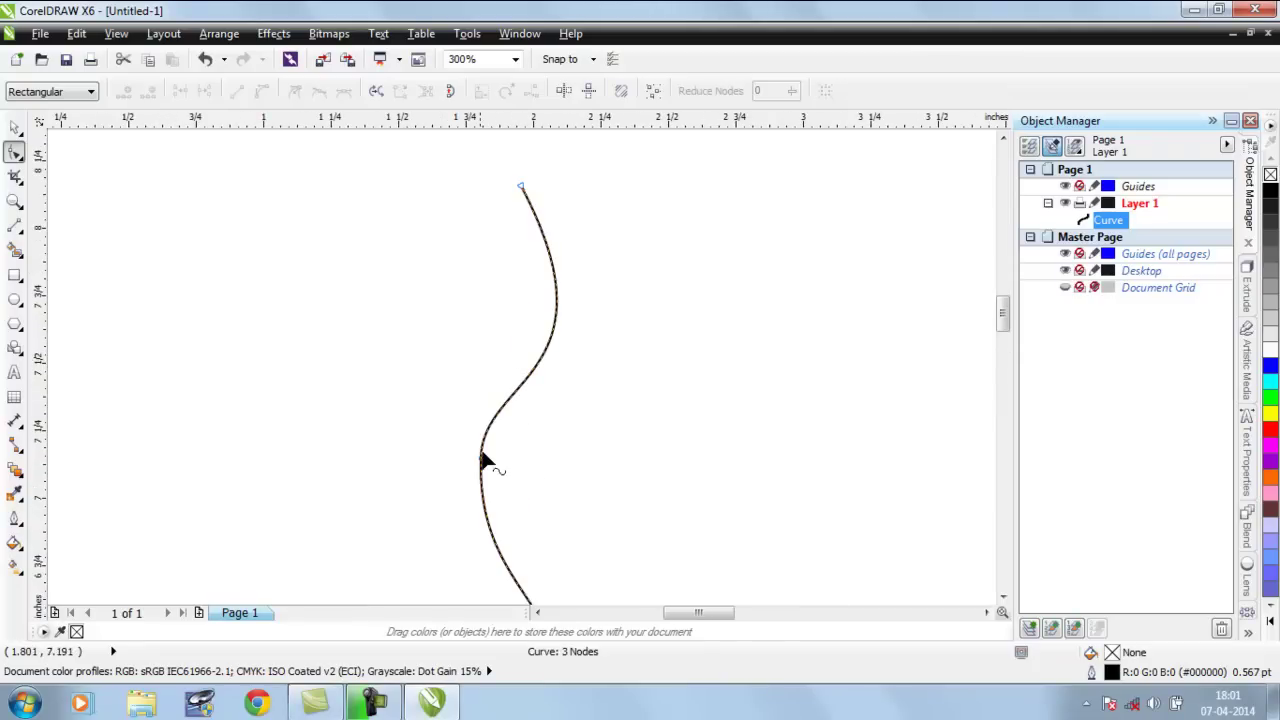
pyautogui.click(481, 461)
pyautogui.moveTo(480, 381); pyautogui.dragTo(491, 368)
pyautogui.scroll(-3, 559, 261)
pyautogui.scroll(2, 566, 277)
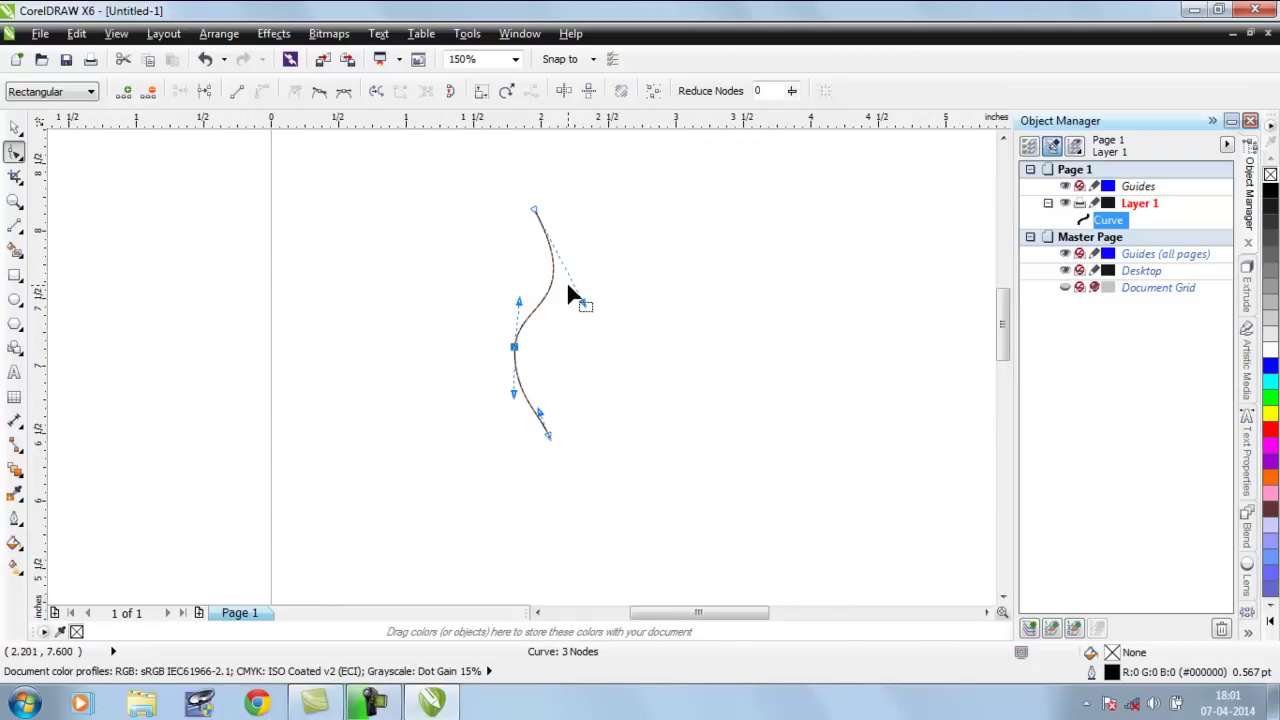
# Add a node at the upper segment's bulge and try shifting it to the right
pyautogui.scroll(2, 553, 266)
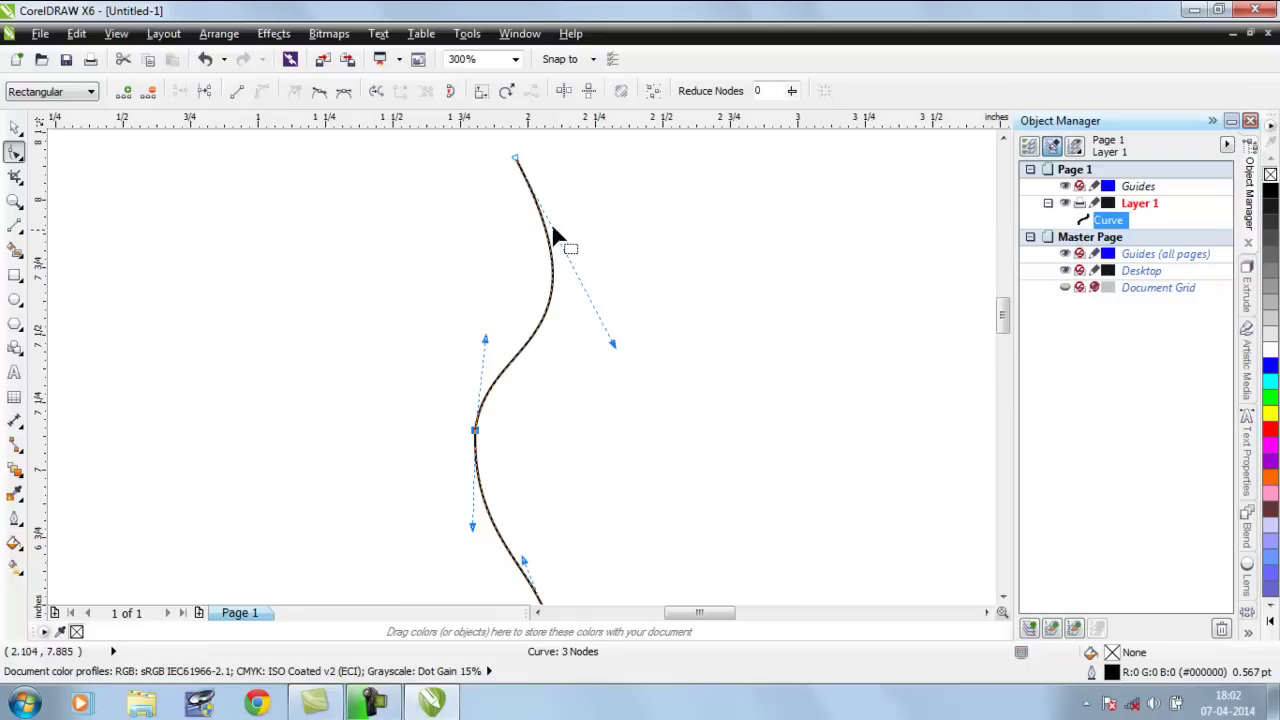
pyautogui.click(553, 289)
pyautogui.press('+')
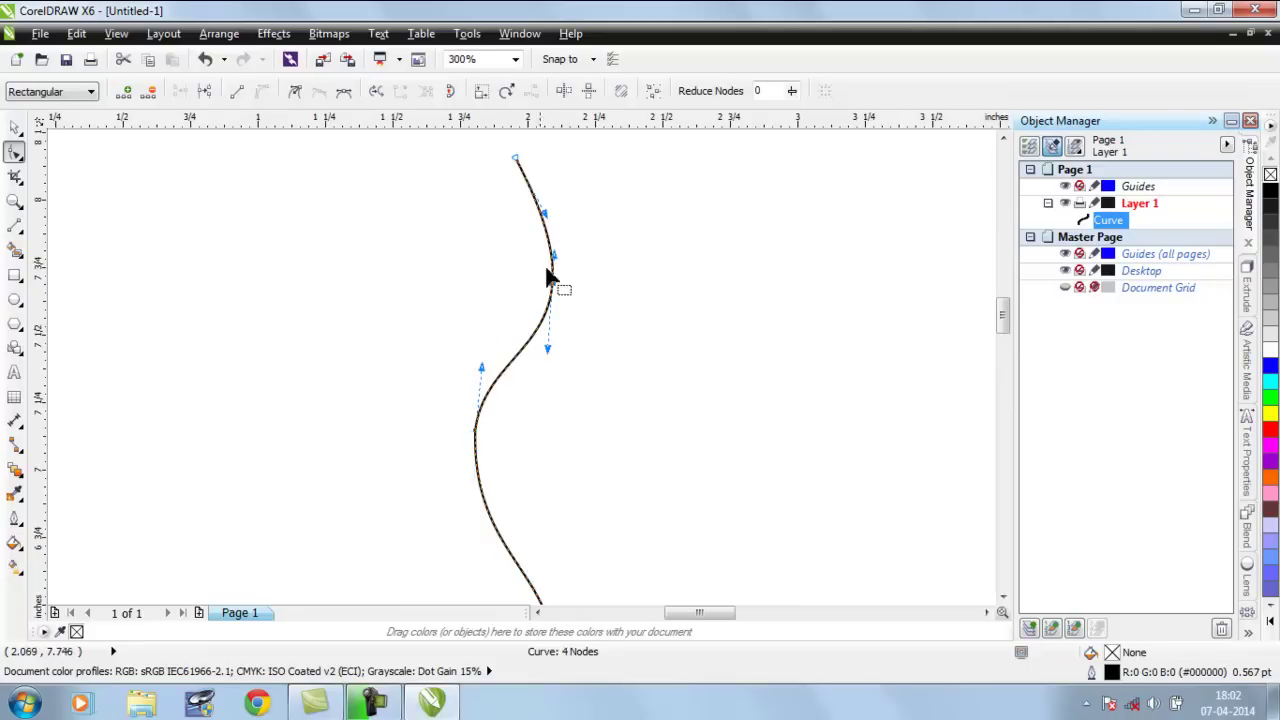
pyautogui.click(465, 131)
pyautogui.click(553, 283)
pyautogui.moveTo(553, 283); pyautogui.dragTo(602, 276)
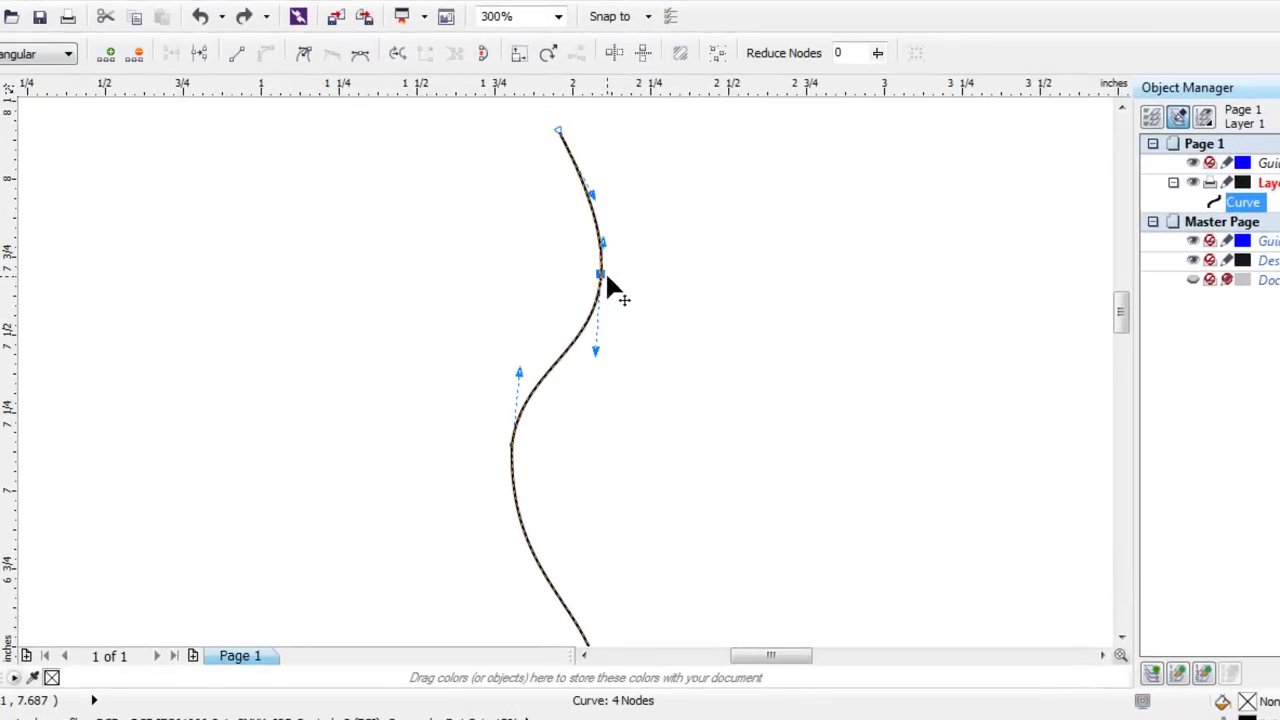
# Delete the curve's top end node so that it starts at the added node
pyautogui.moveTo(514, 100); pyautogui.dragTo(566, 140)
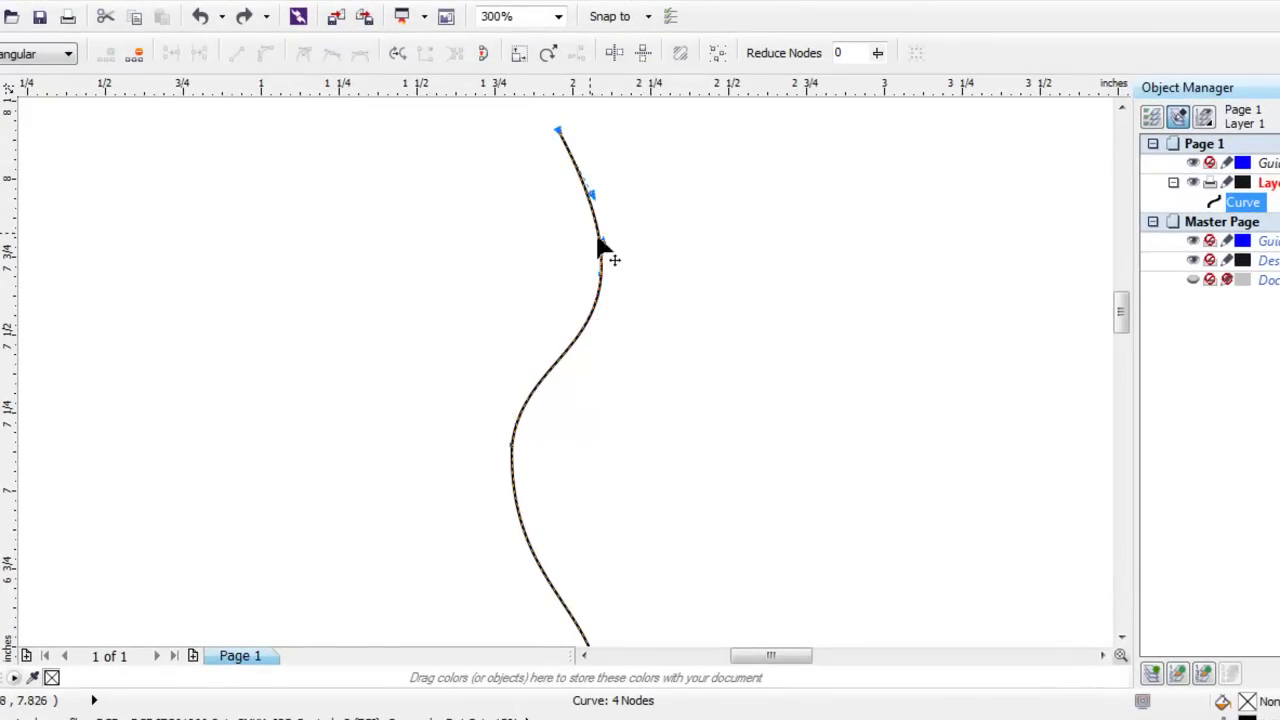
pyautogui.click(600, 273)
pyautogui.moveTo(520, 110); pyautogui.dragTo(635, 156)
pyautogui.press('Delete')
pyautogui.scroll(-2, 626, 164)
pyautogui.scroll(2, 643, 176)
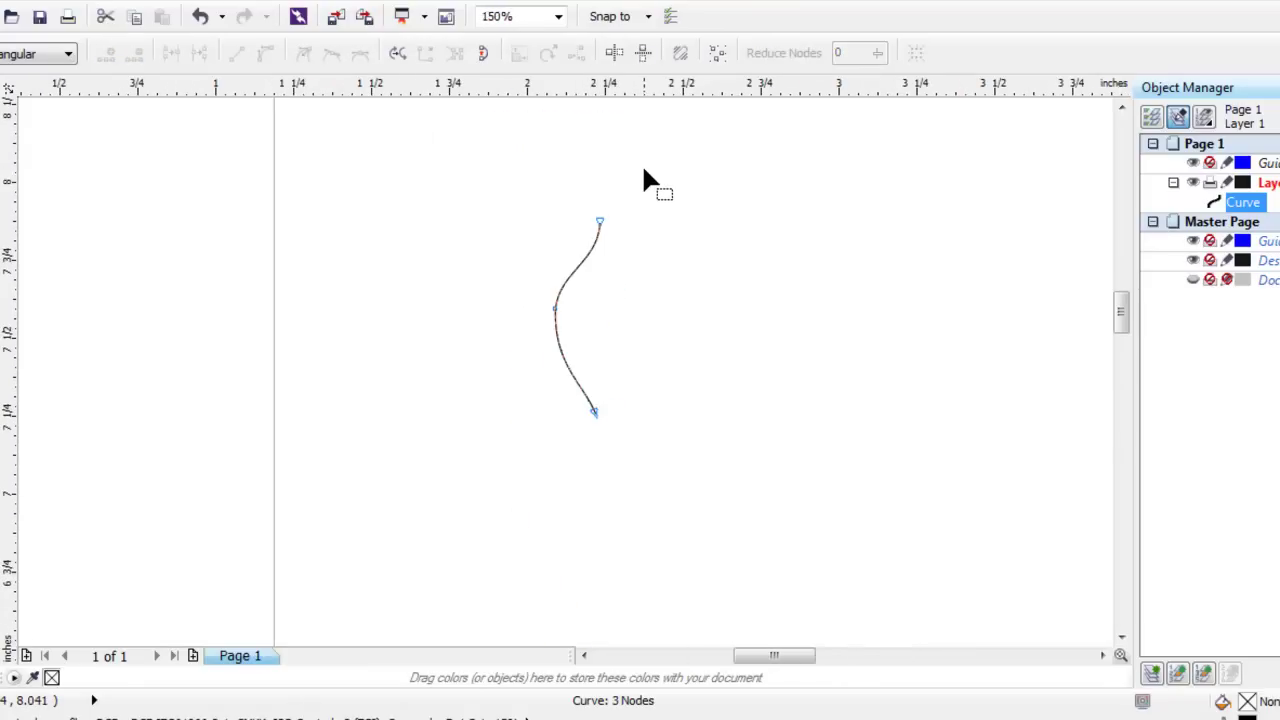
# Shift the middle node slightly, and undo this together with the top node deletion and the added node
pyautogui.moveTo(464, 448); pyautogui.dragTo(476, 466)
pyautogui.scroll(-1, 510, 421)
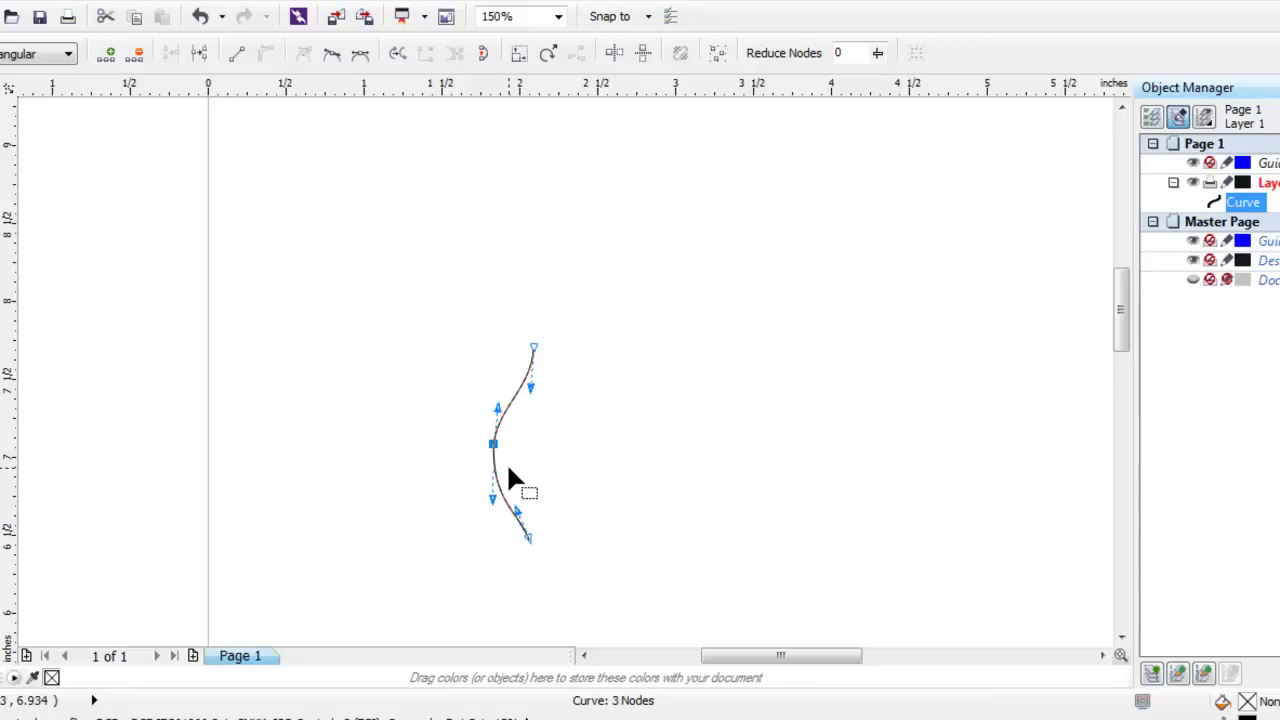
pyautogui.hotkey('ctrl', 'z')
pyautogui.click(542, 490)
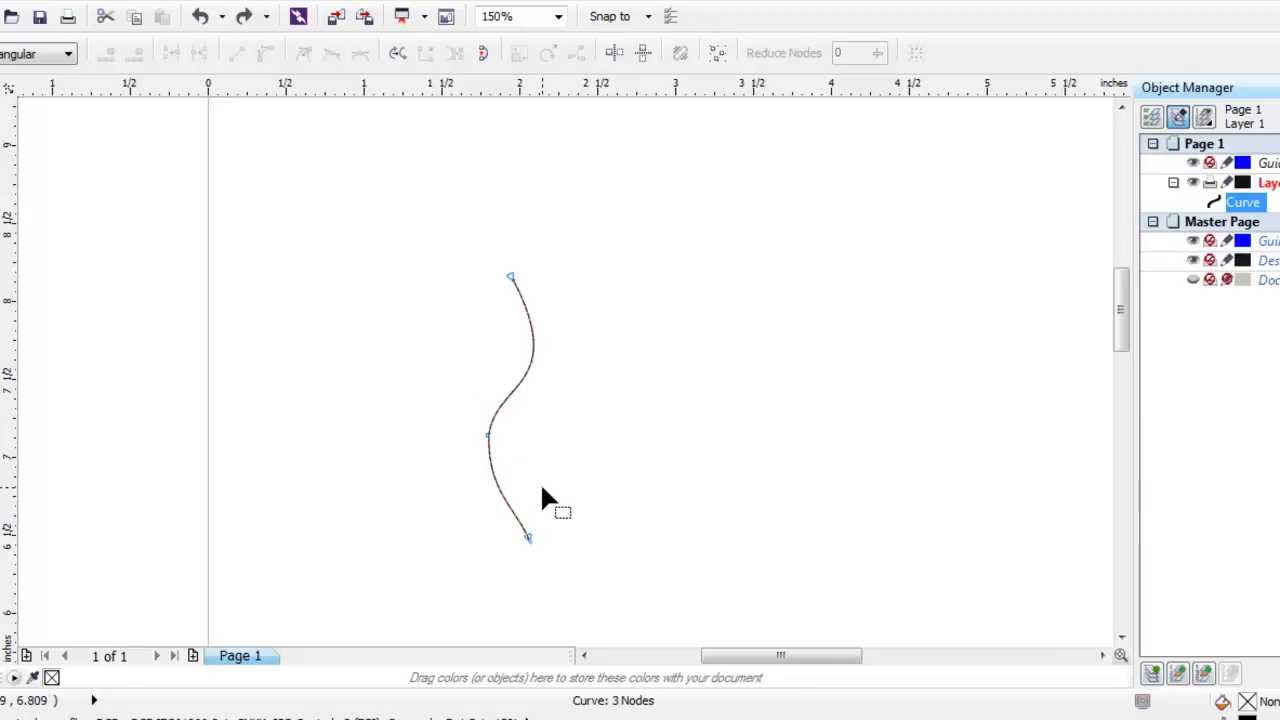
# Switch to the Pick tool and examine the smoothness of the shortened curve at different zoom levels
pyautogui.press('space')
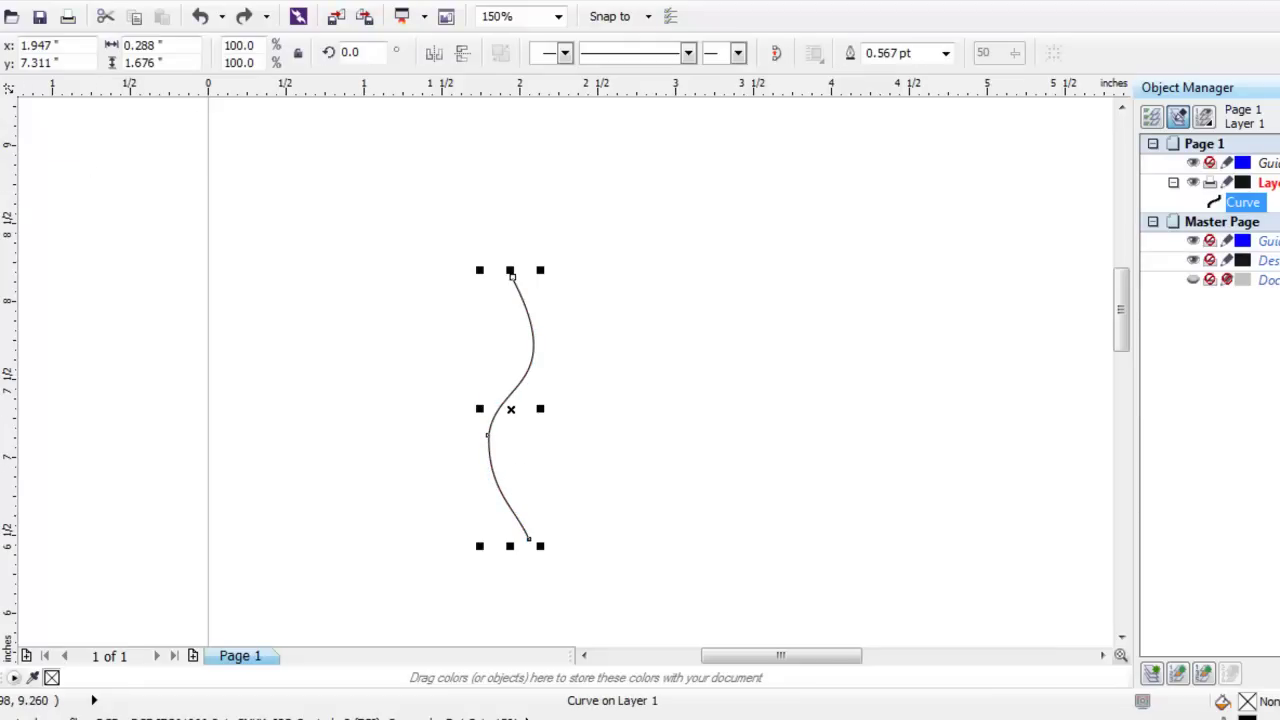
pyautogui.click(423, 414)
pyautogui.click(497, 410)
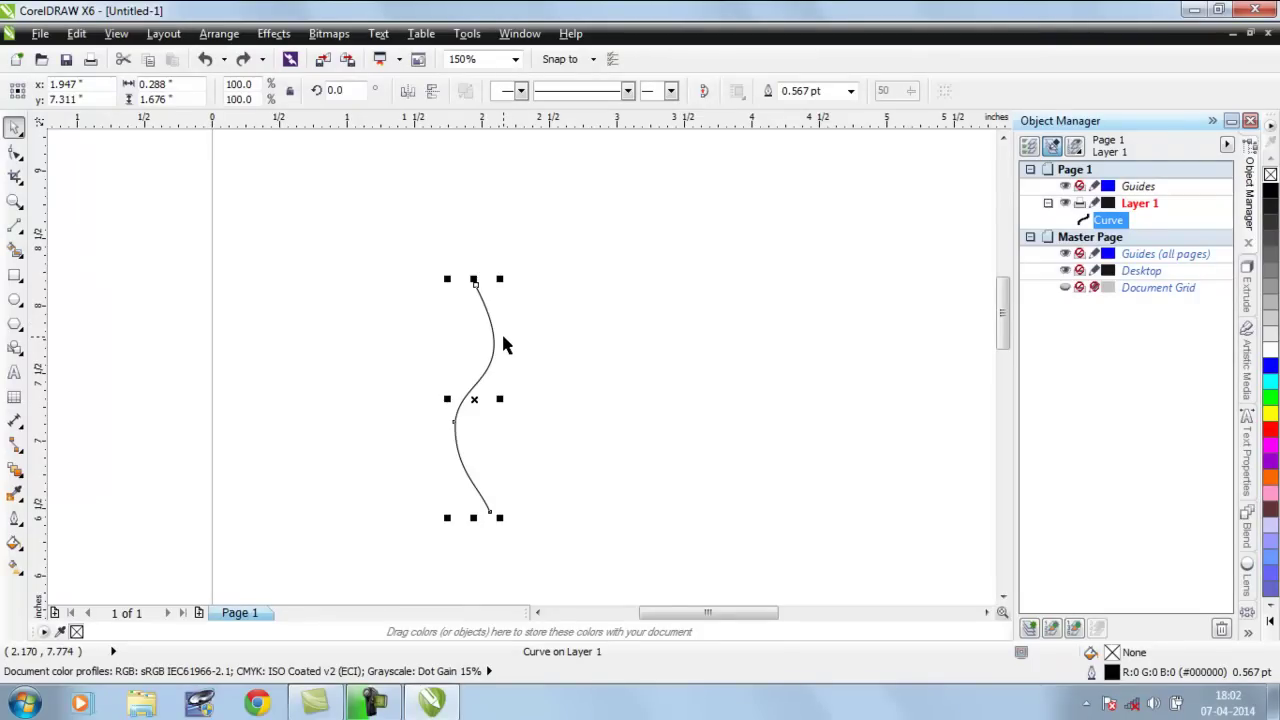
pyautogui.click(526, 435)
pyautogui.scroll(-4, 521, 466)
pyautogui.scroll(2, 528, 467)
pyautogui.scroll(2, 533, 253)
pyautogui.scroll(-1, 527, 239)
pyautogui.scroll(1, 533, 211)
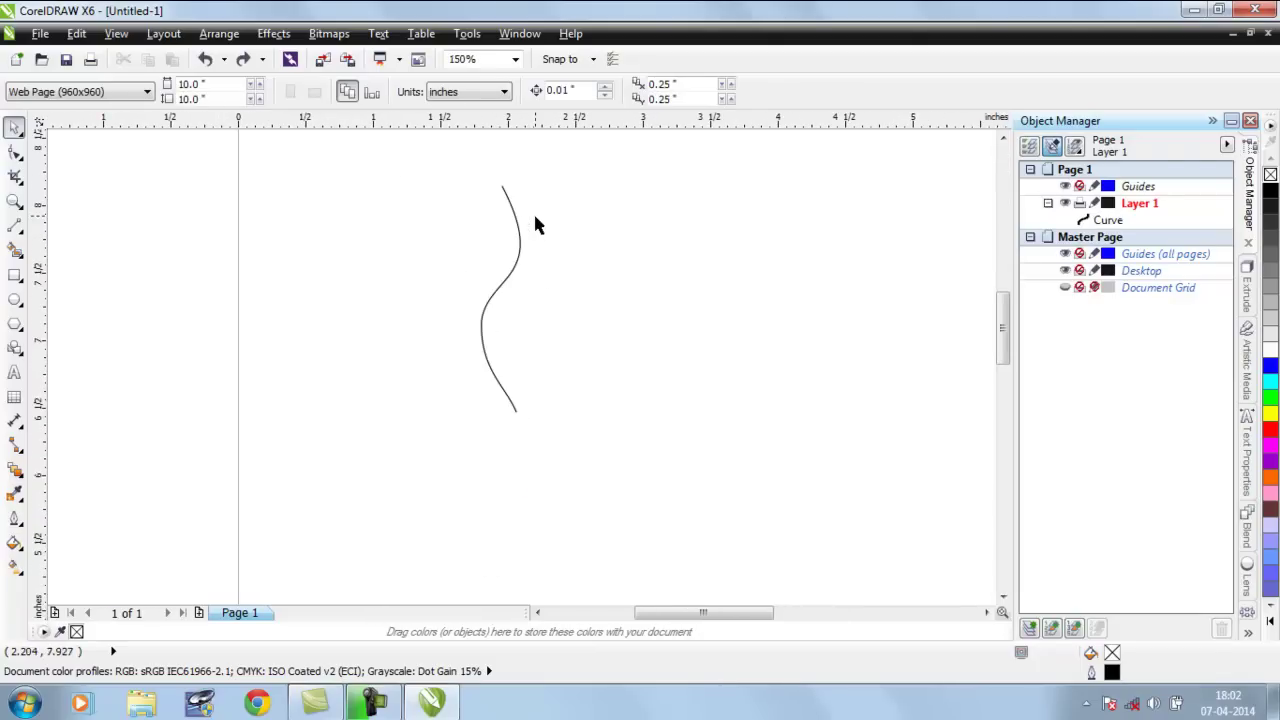
pyautogui.scroll(1, 531, 214)
# Duplicate the wavy curve horizontally, placing the copy about 0.5 inch to the right of the original
pyautogui.click(487, 351)
pyautogui.scroll(-2, 496, 345)
pyautogui.scroll(1, 506, 330)
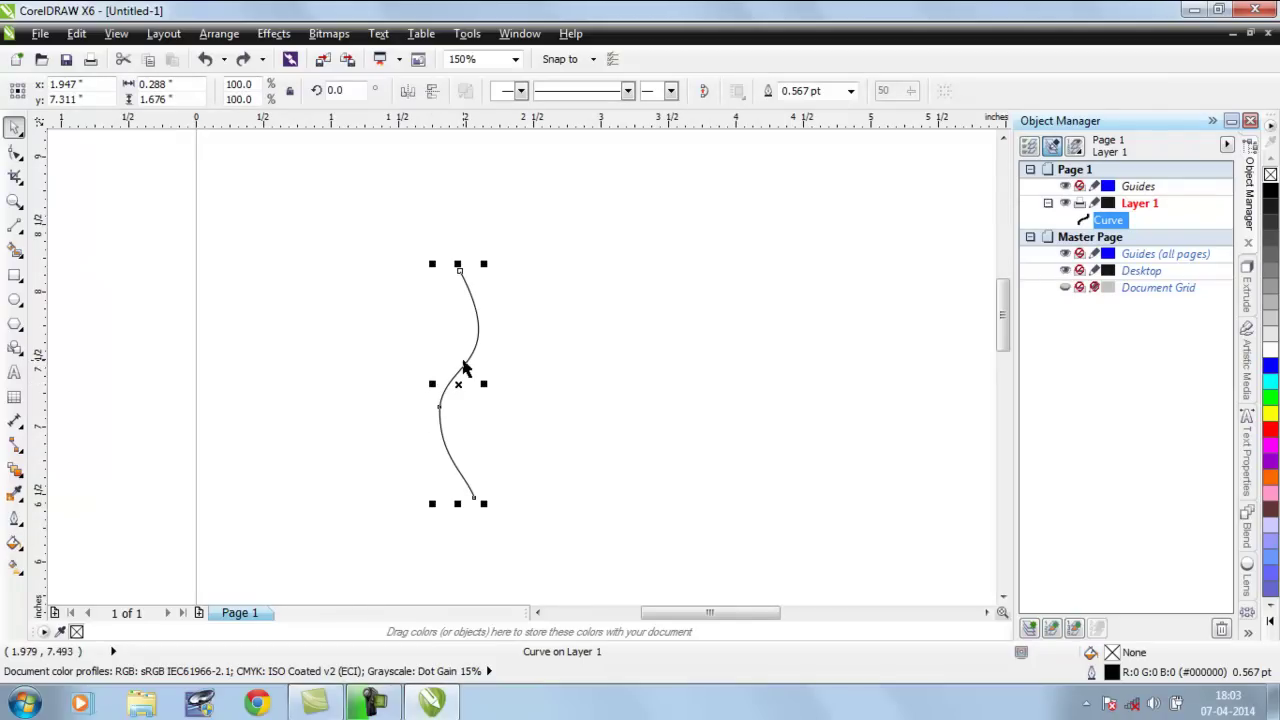
pyautogui.scroll(1, 466, 361)
pyautogui.scroll(-1, 466, 361)
pyautogui.click(469, 362)
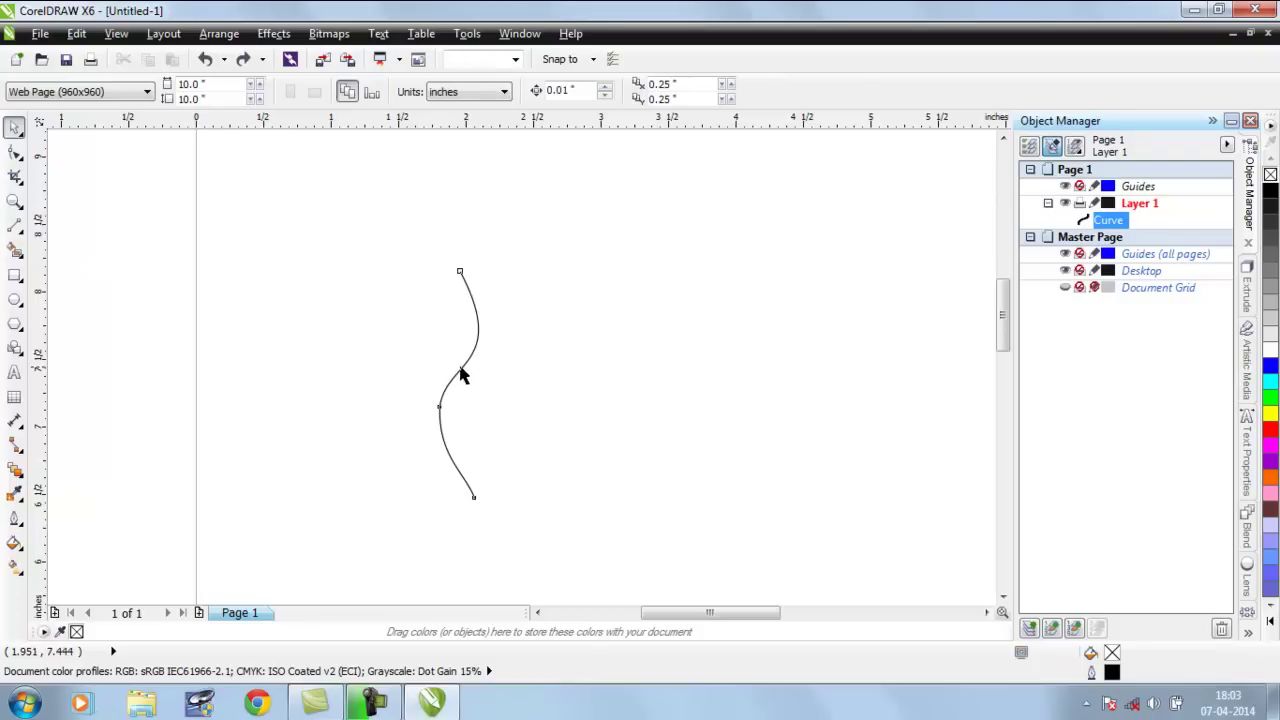
pyautogui.click(460, 371)
pyautogui.moveTo(460, 371); pyautogui.dragTo(537, 370)
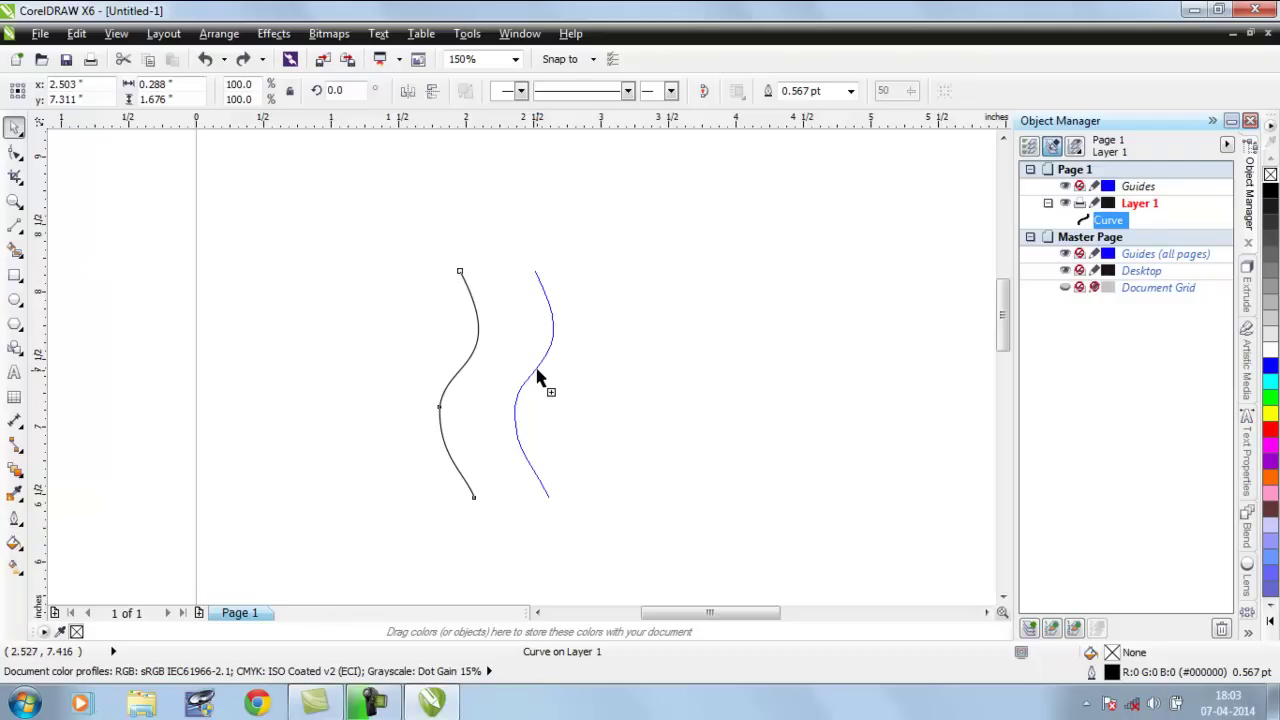
pyautogui.click(538, 375)
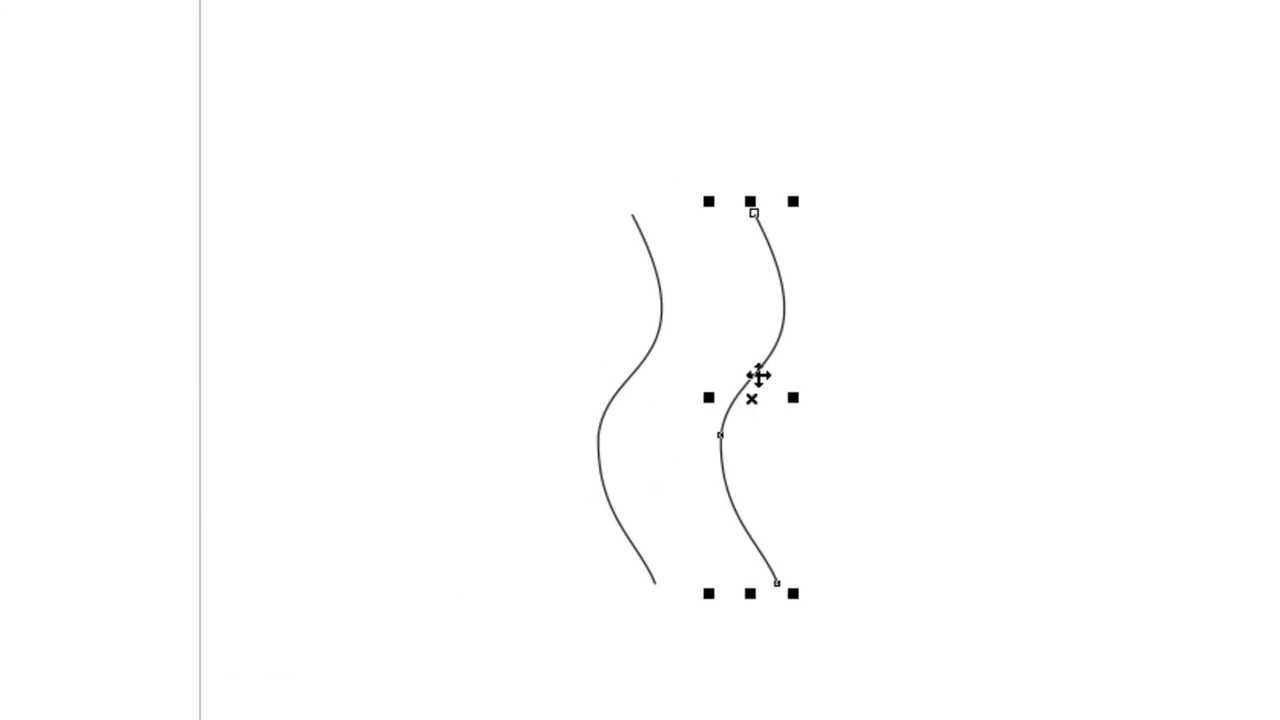
pyautogui.click(997, 357)
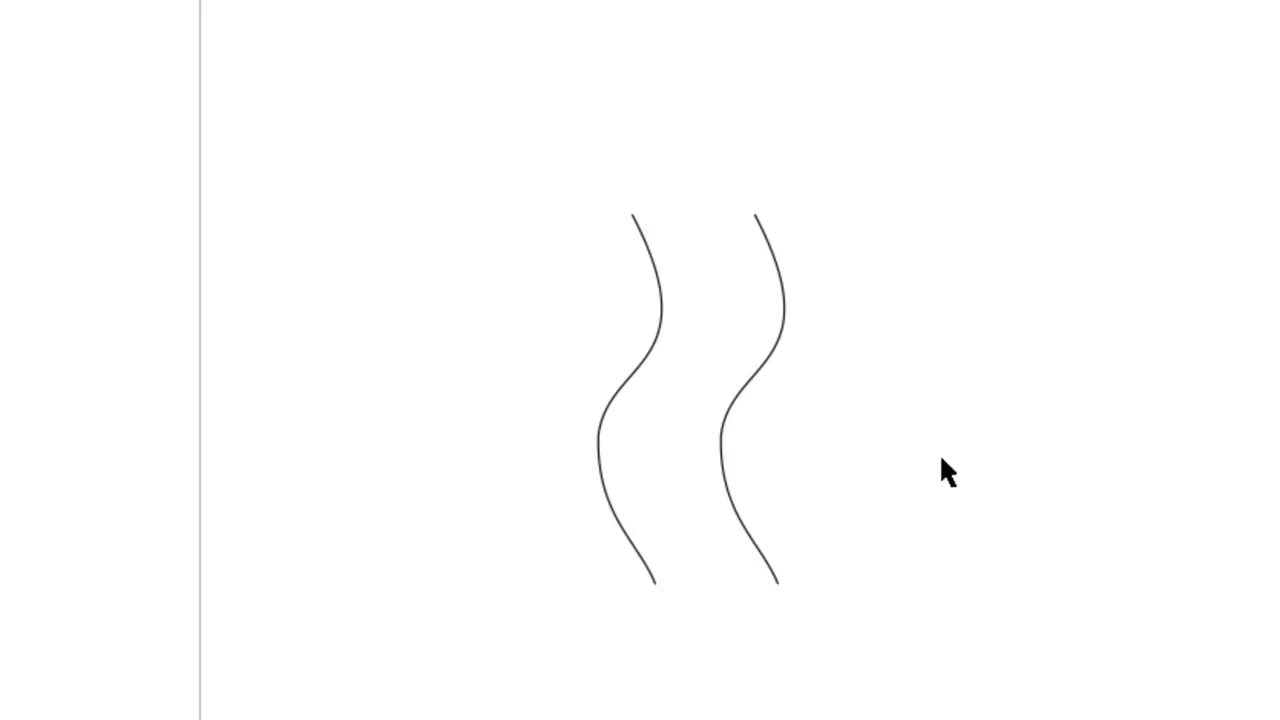
# Mirror the duplicated curve horizontally so it faces the original symmetrically
pyautogui.click(765, 345)
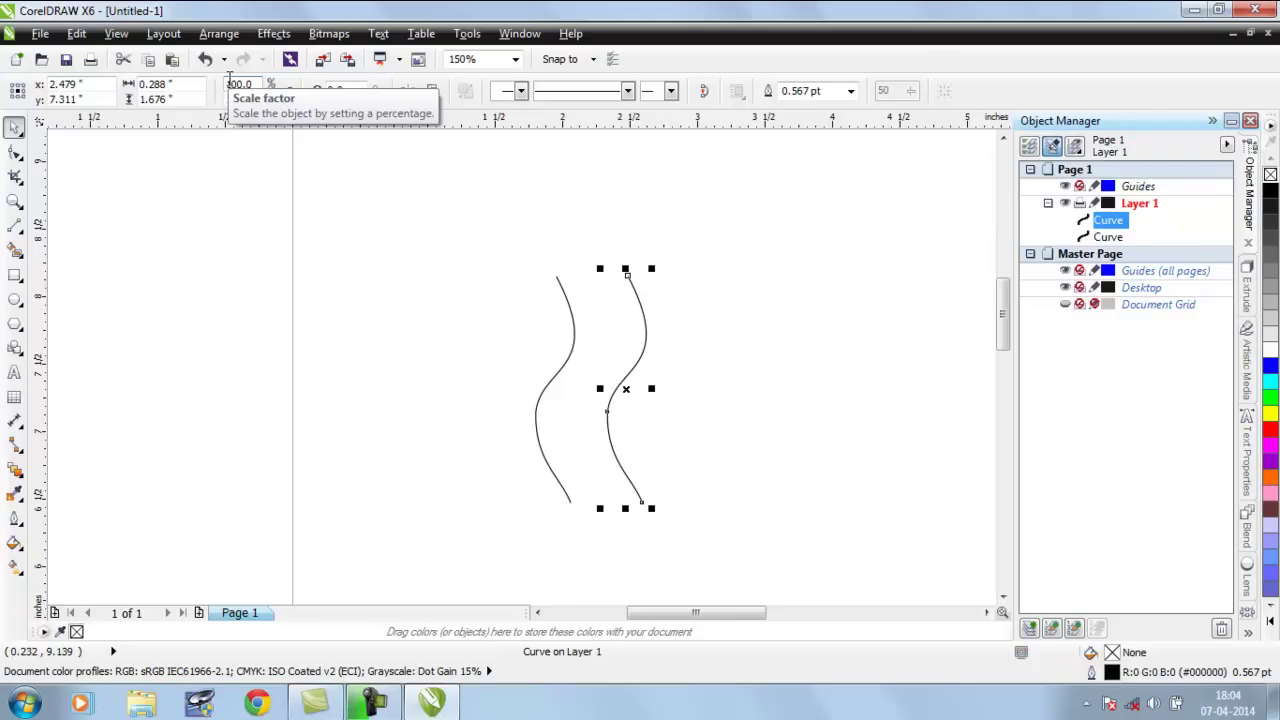
pyautogui.press('Return')
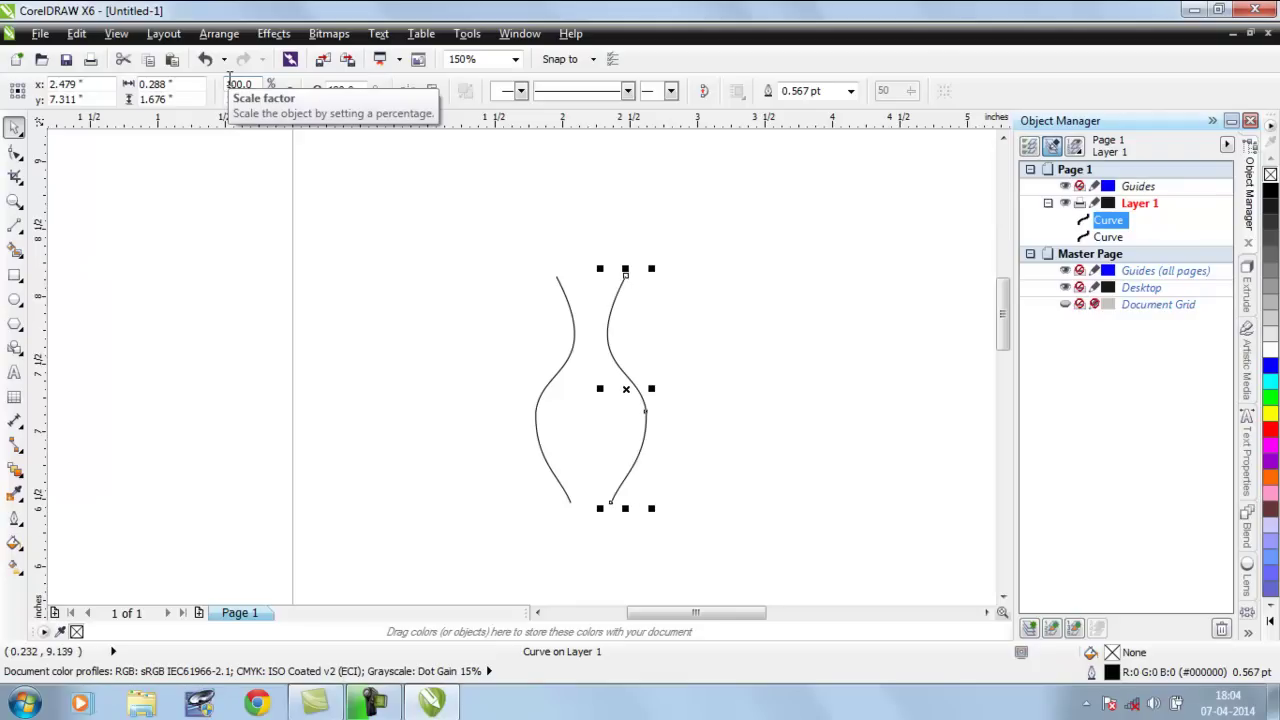
pyautogui.click(665, 527)
# Move the mirrored curve left to about x = 2.26 inches so the two necks almost touch
pyautogui.scroll(-2, 665, 527)
pyautogui.scroll(4, 655, 490)
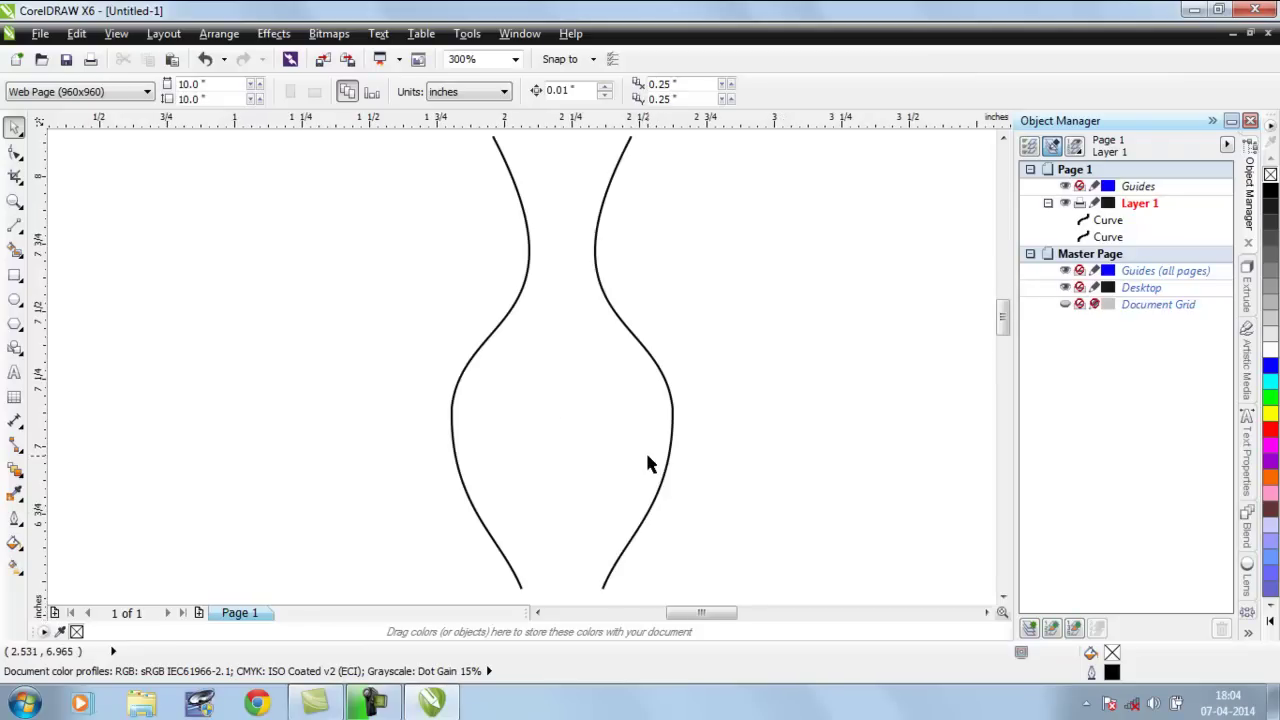
pyautogui.scroll(-4, 656, 420)
pyautogui.scroll(4, 657, 414)
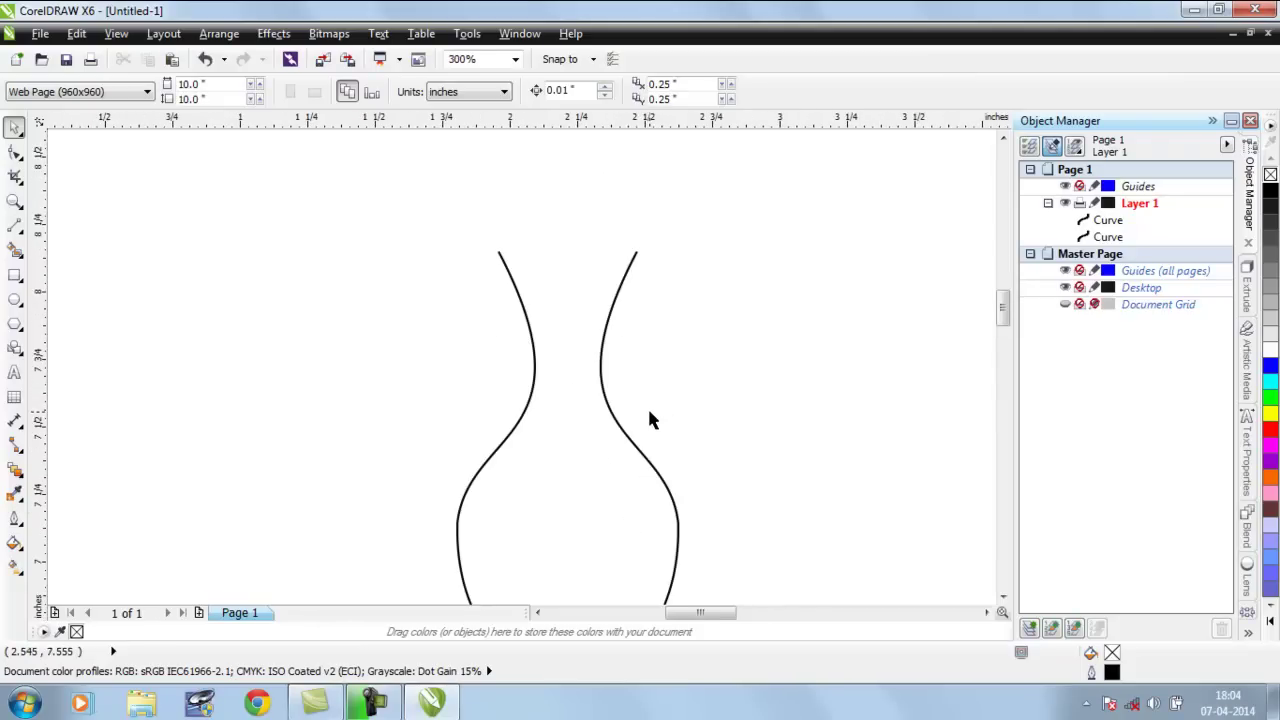
pyautogui.click(655, 467)
pyautogui.moveTo(655, 467); pyautogui.dragTo(597, 464)
pyautogui.scroll(-4, 596, 465)
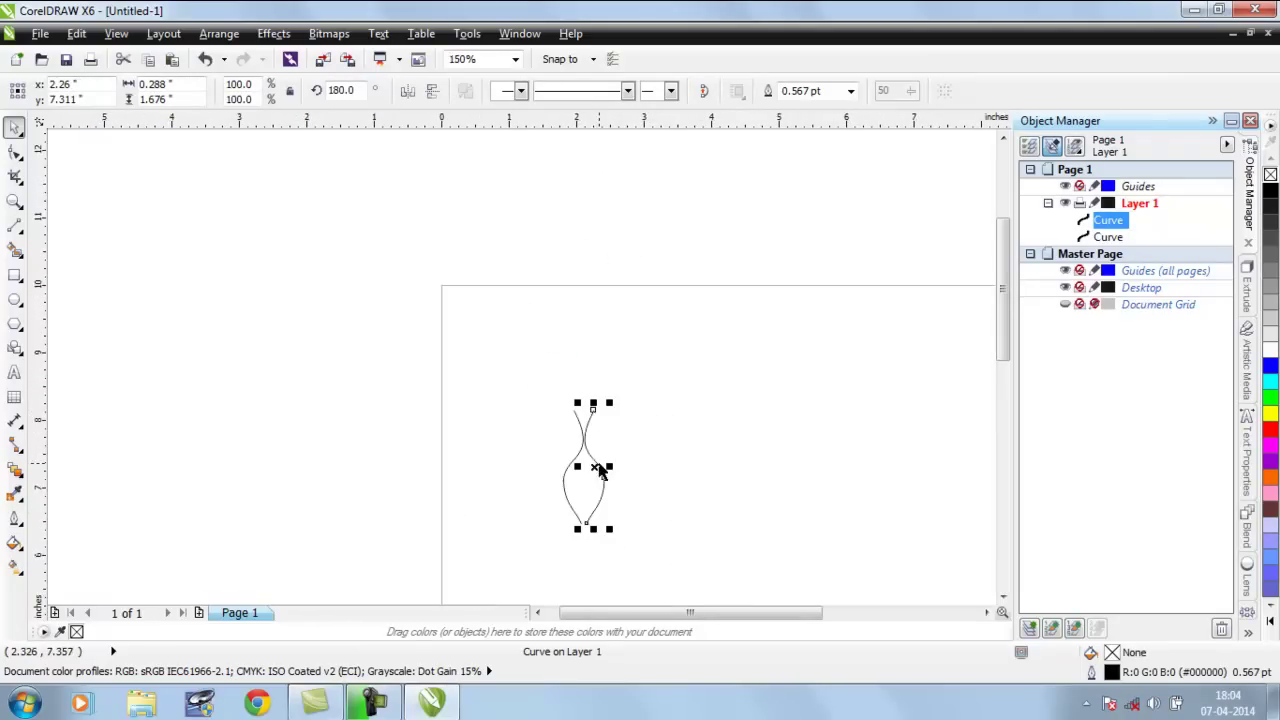
pyautogui.scroll(2, 587, 551)
pyautogui.scroll(2, 578, 385)
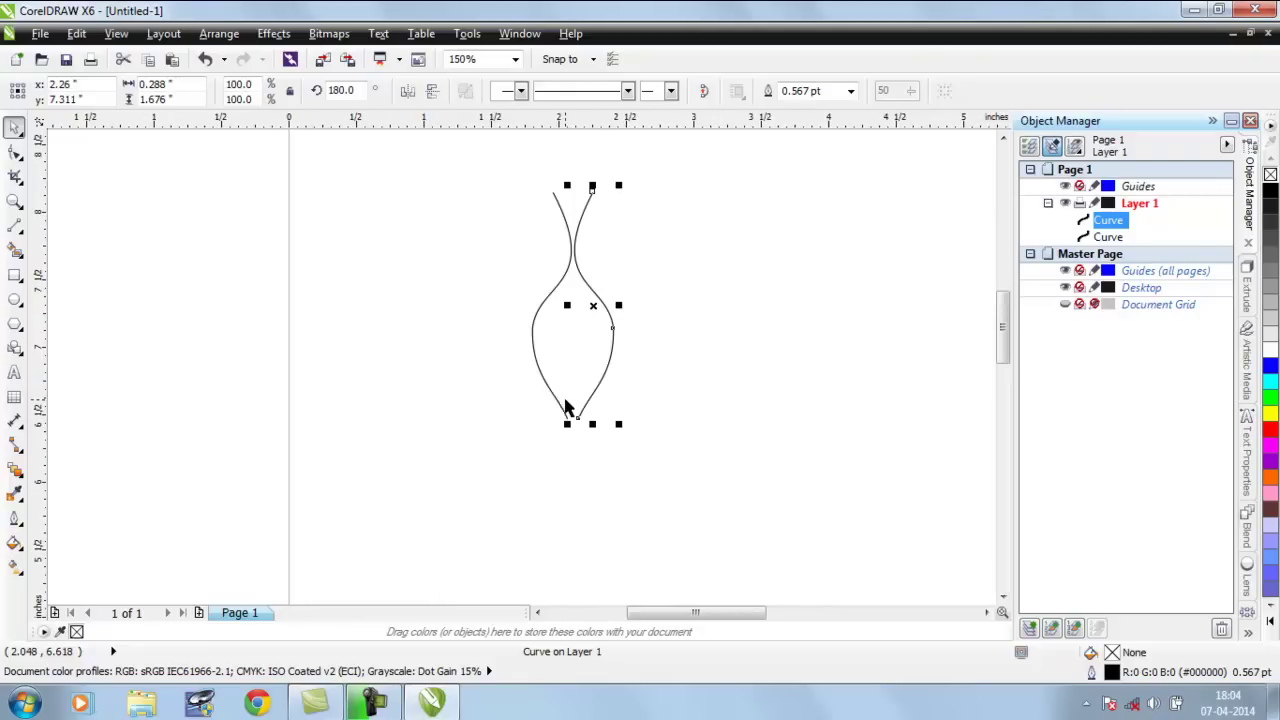
# Select both the original and the mirrored curve and combine them into one object
pyautogui.scroll(2, 563, 388)
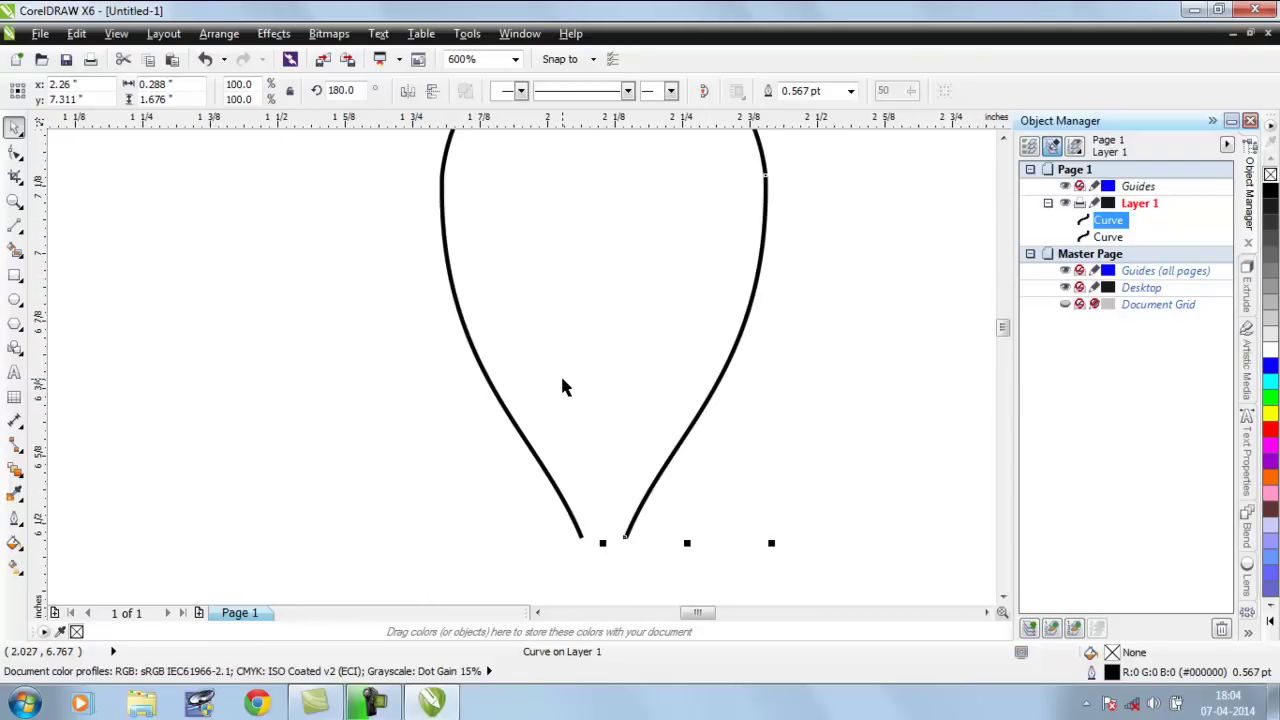
pyautogui.keyDown('shift'); pyautogui.click(552, 486); pyautogui.keyUp('shift')
pyautogui.scroll(-6, 594, 439)
pyautogui.moveTo(464, 213); pyautogui.dragTo(671, 421)
pyautogui.moveTo(510, 203); pyautogui.dragTo(654, 450)
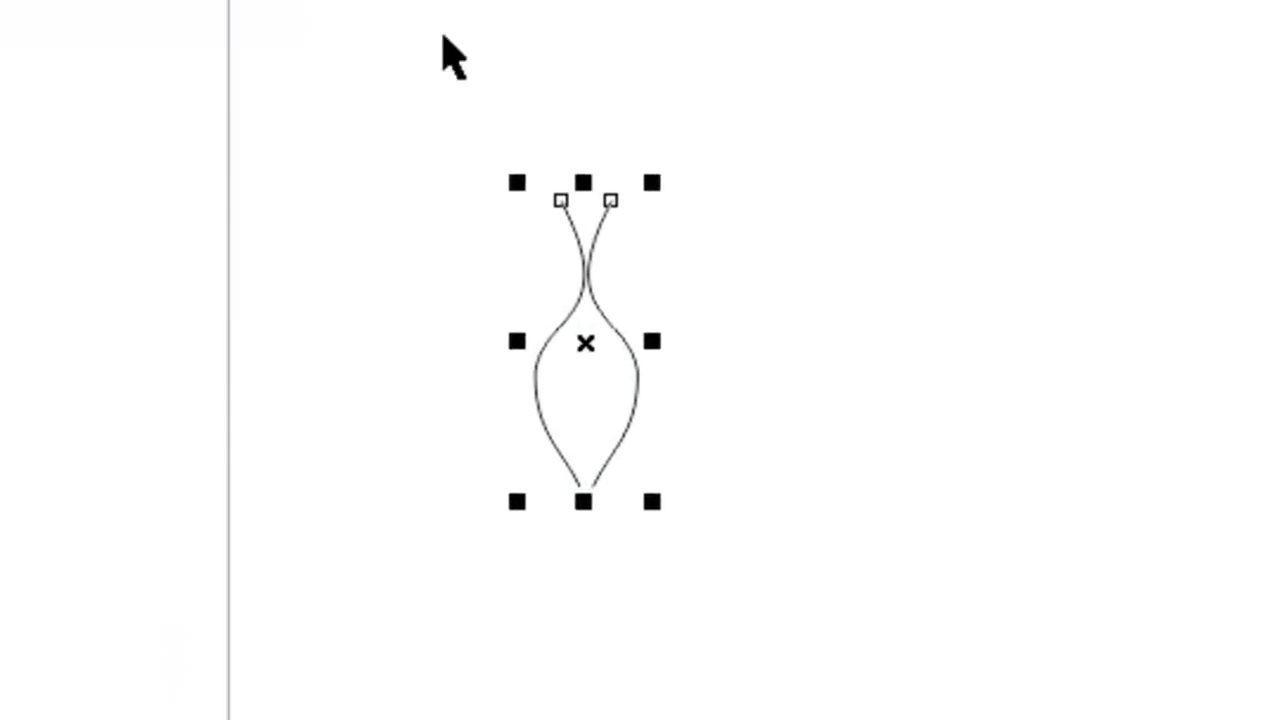
pyautogui.scroll(2, 640, 386)
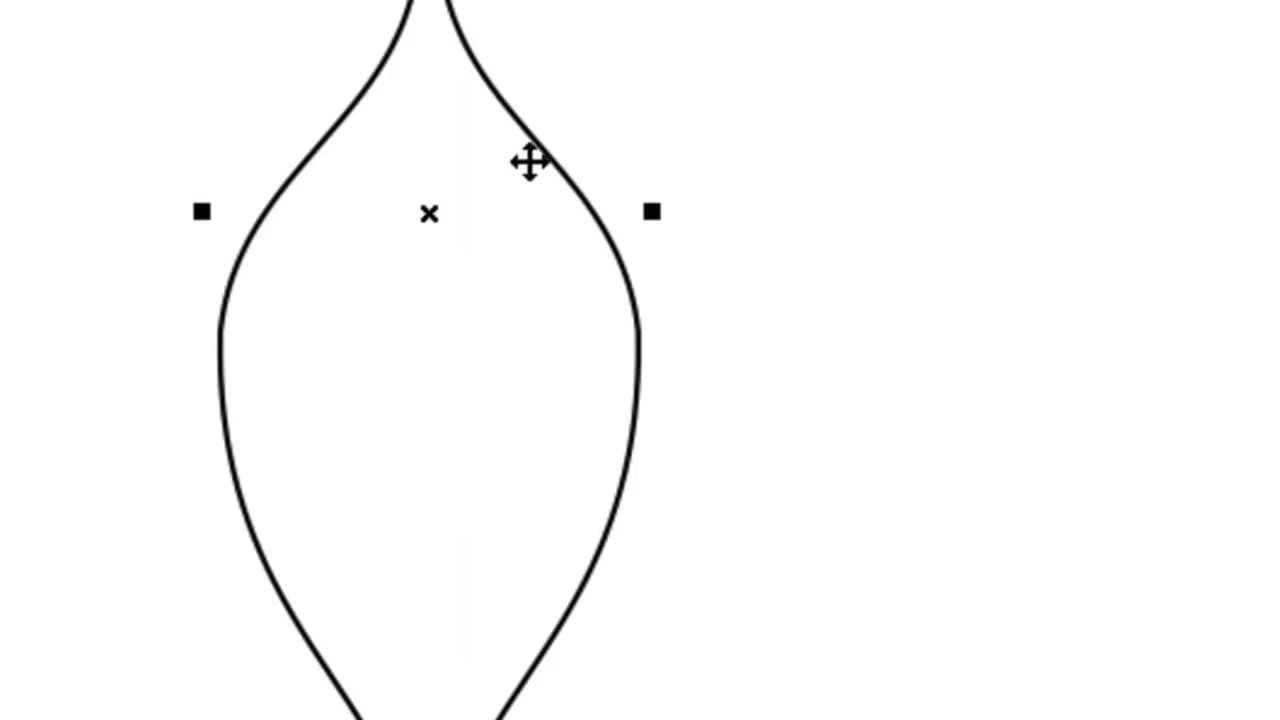
pyautogui.rightClick(566, 179)
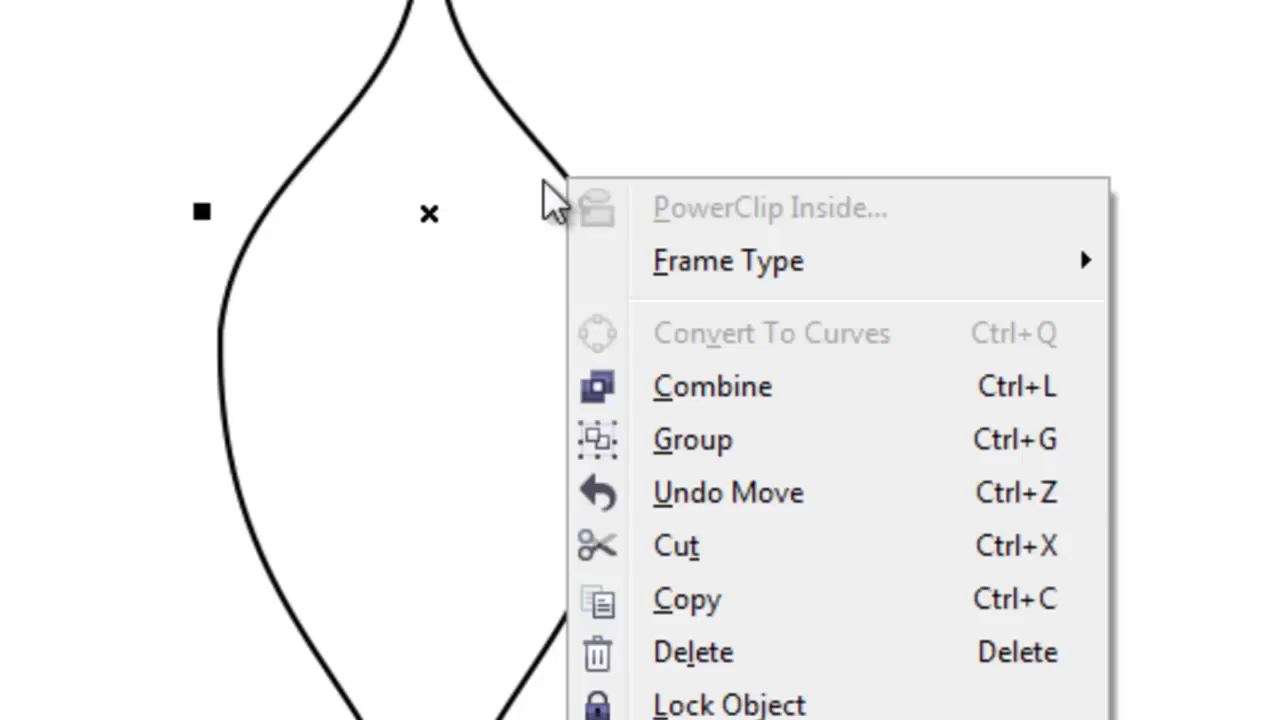
pyautogui.click(662, 400)
pyautogui.press('Escape')
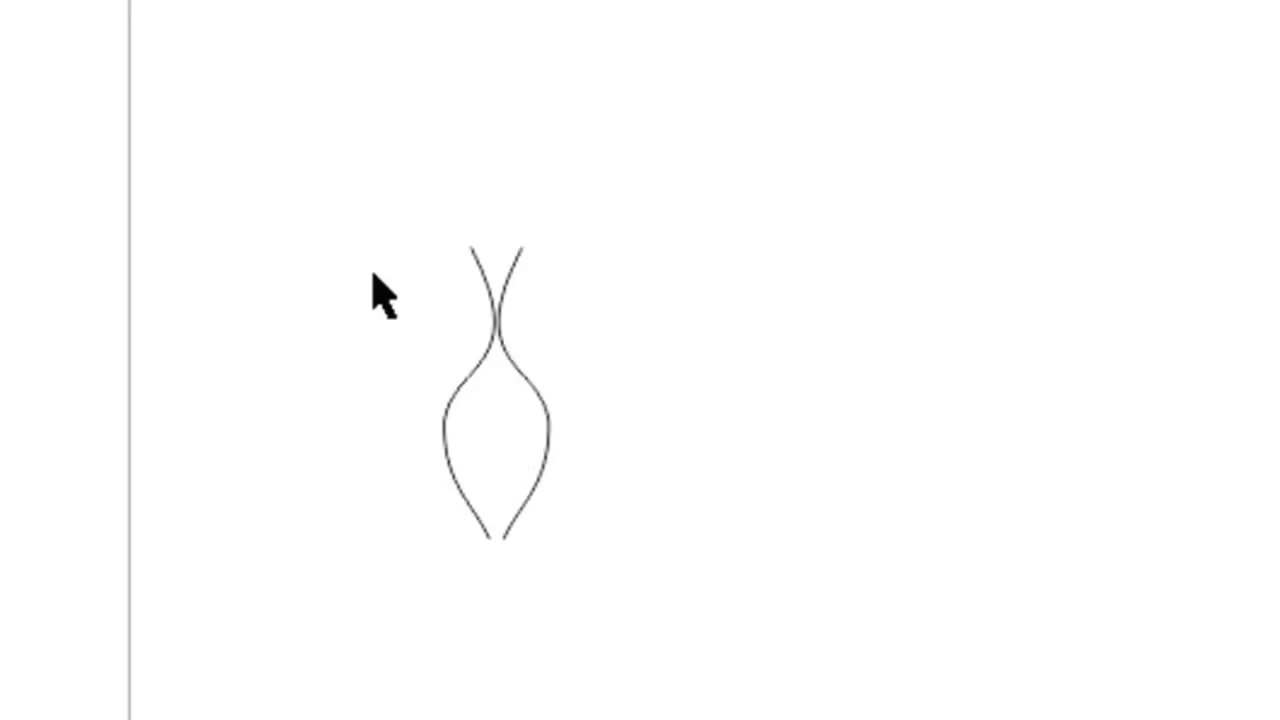
# Combine the two separate facing curves into a single curve object
pyautogui.click(483, 275)
pyautogui.scroll(2, 505, 280)
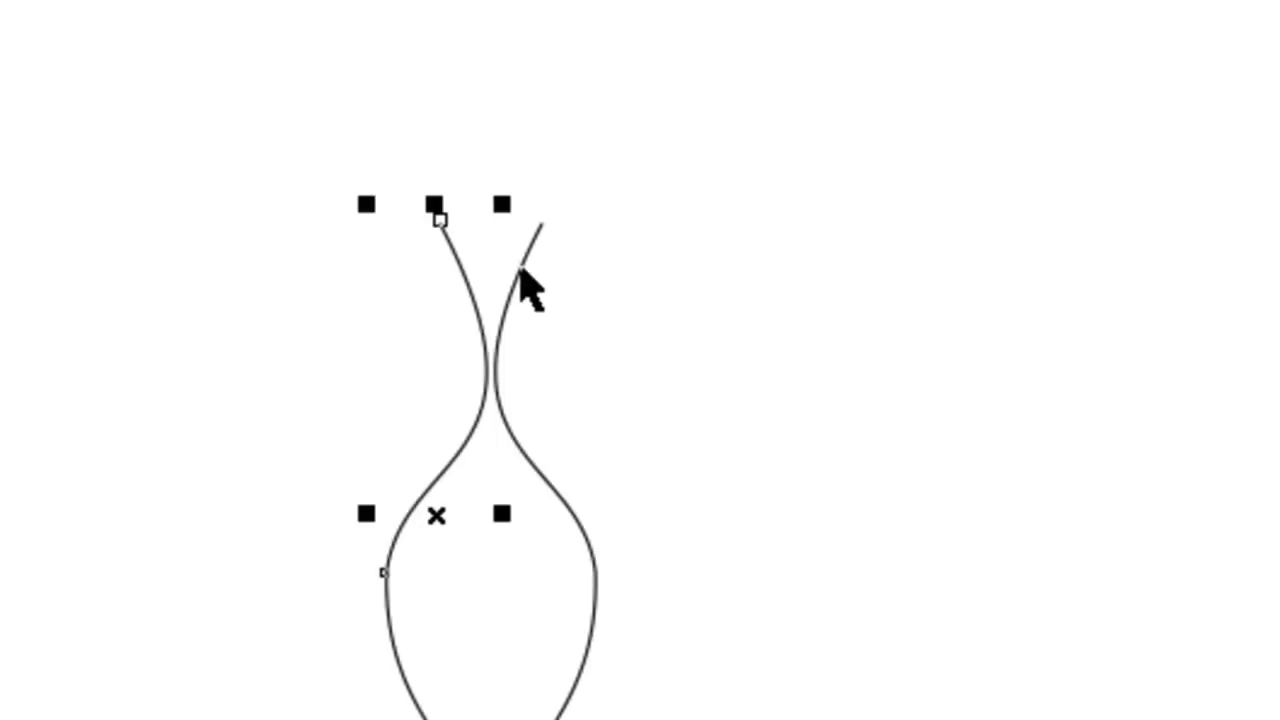
pyautogui.click(521, 268)
pyautogui.moveTo(231, 52); pyautogui.dragTo(656, 638)
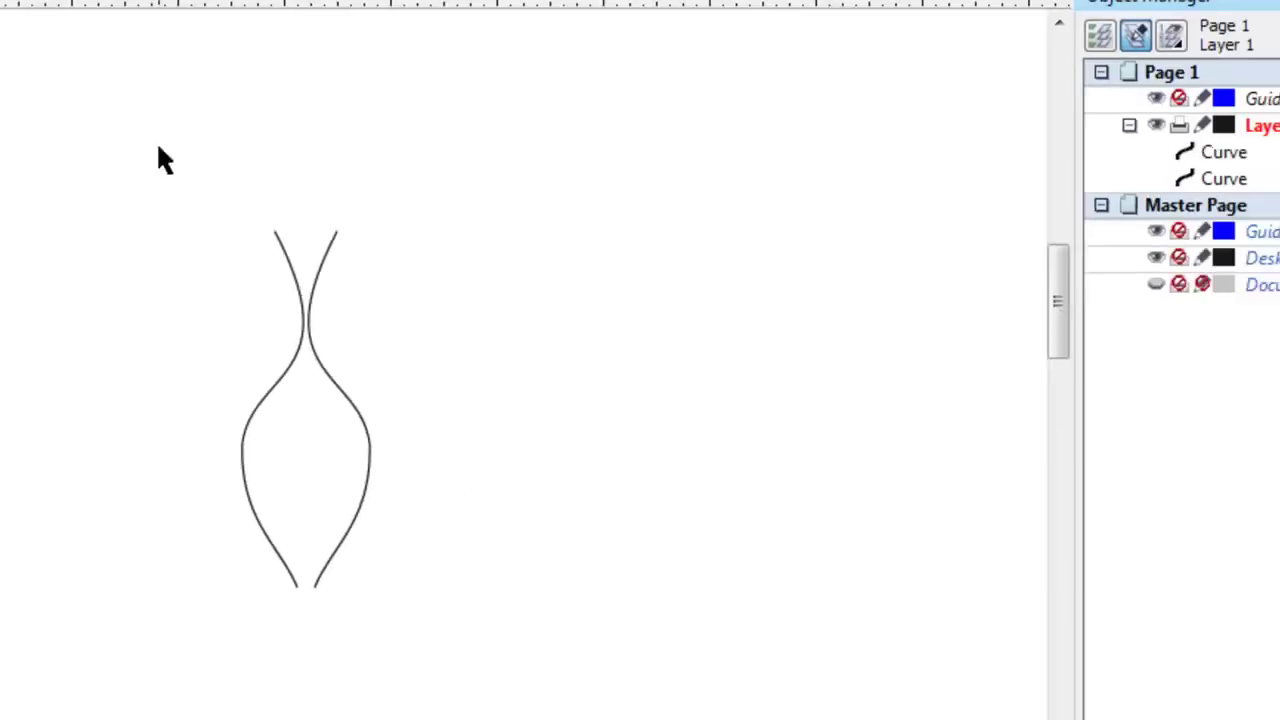
pyautogui.moveTo(351, 447); pyautogui.dragTo(410, 645)
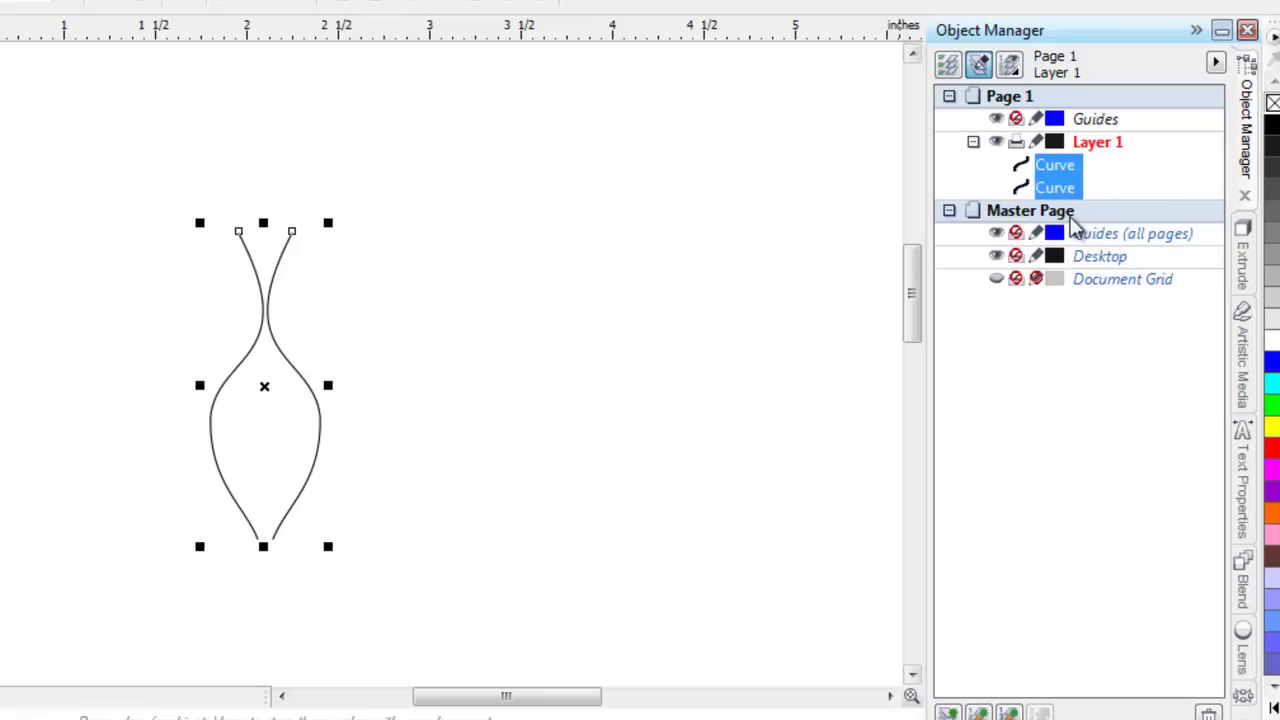
pyautogui.rightClick(318, 417)
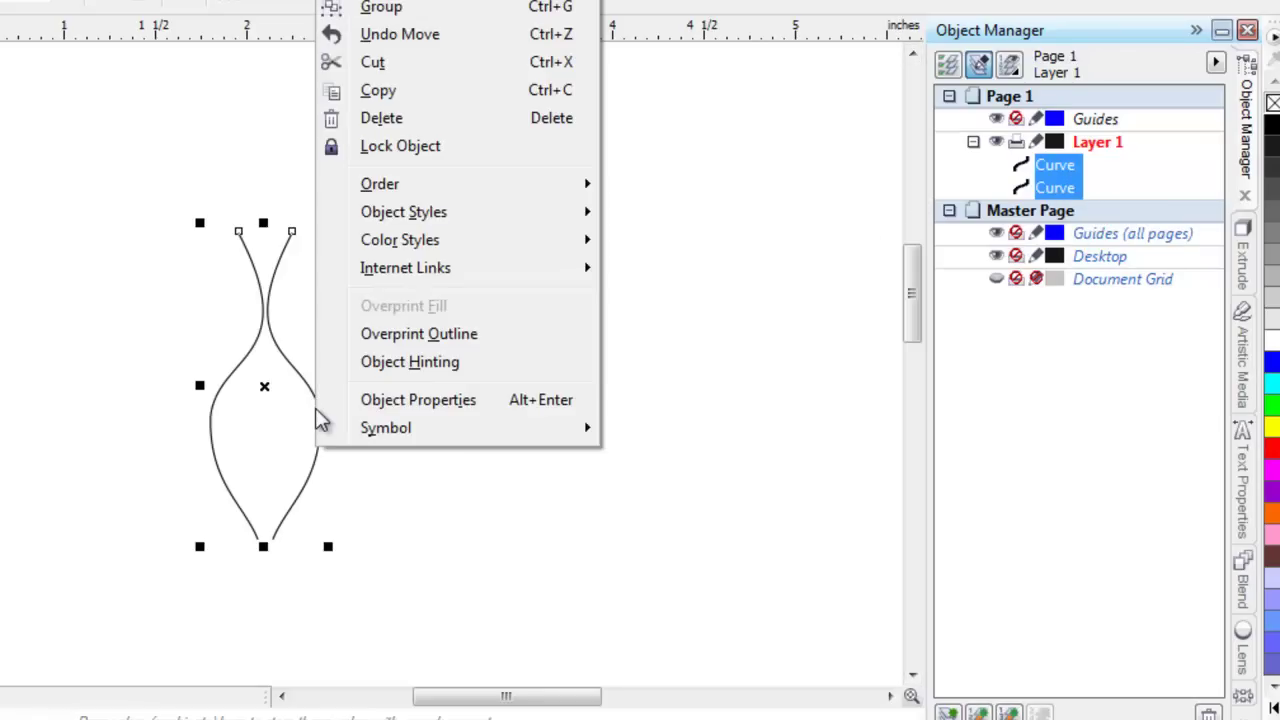
pyautogui.press('Escape')
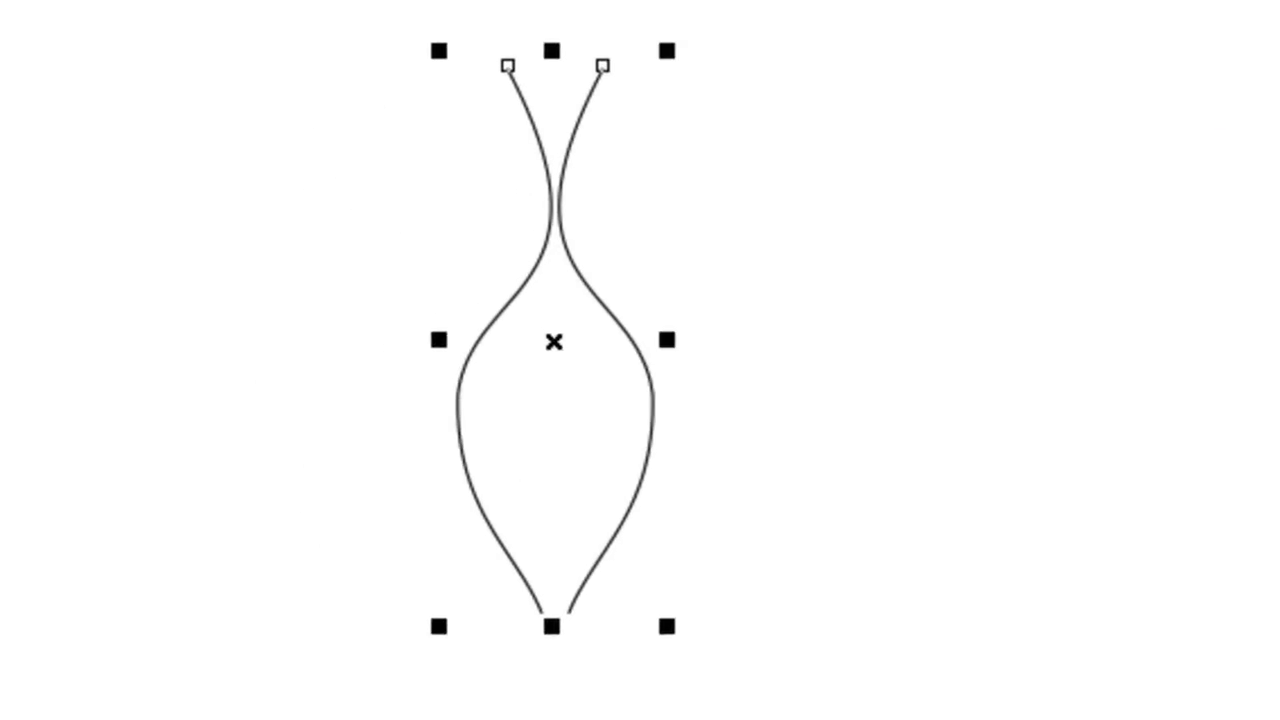
pyautogui.click(267, 184)
pyautogui.click(543, 149)
pyautogui.rightClick(553, 184)
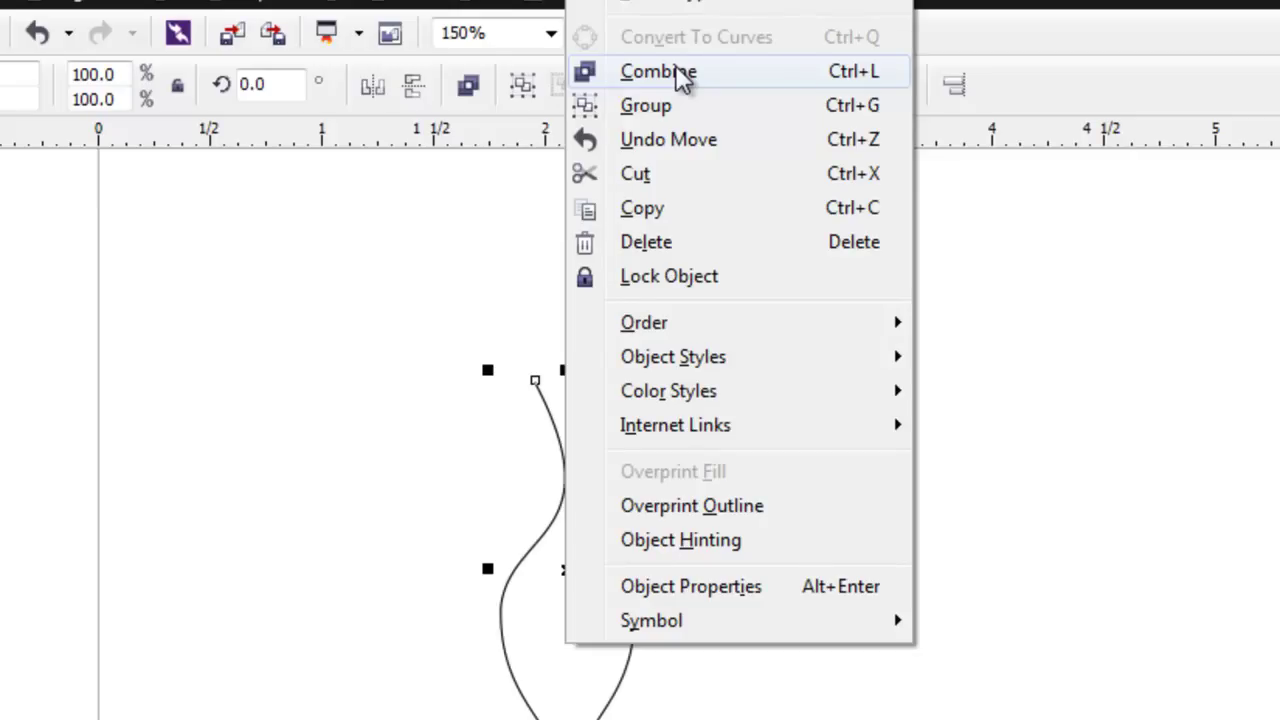
pyautogui.click(797, 80)
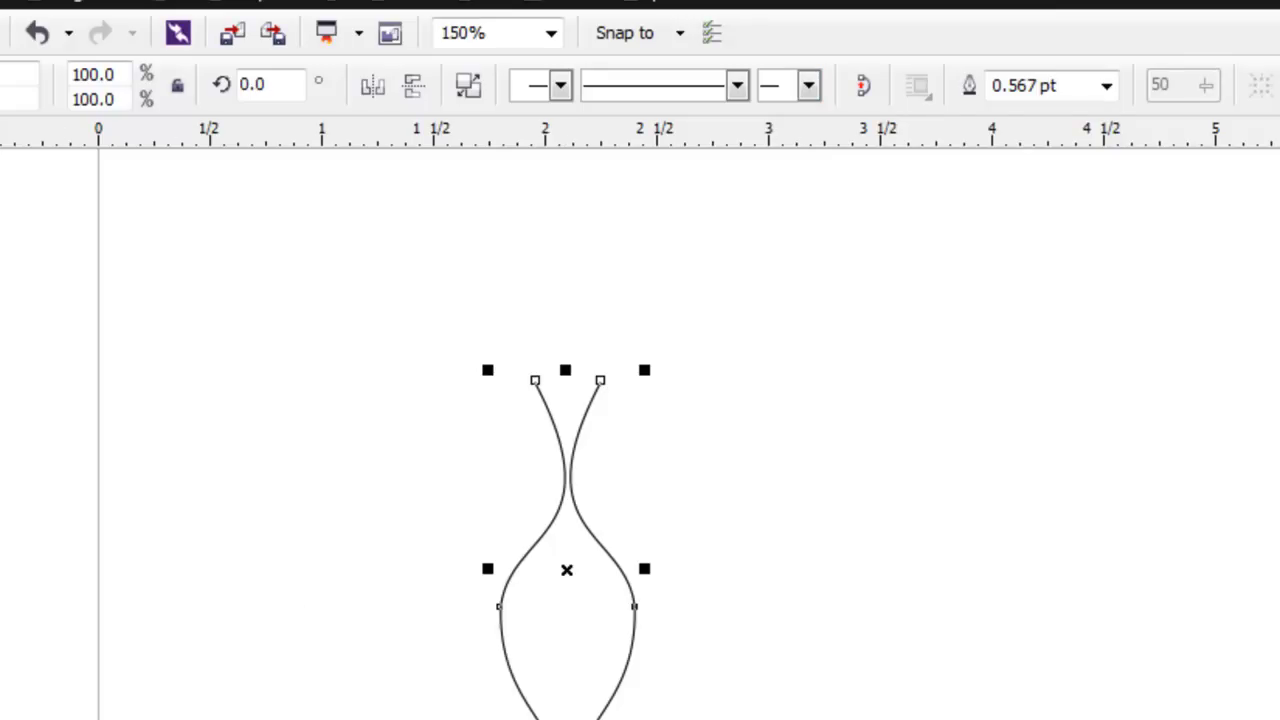
# Break the combined curve back into its two halves and recombine them
pyautogui.click(228, 402)
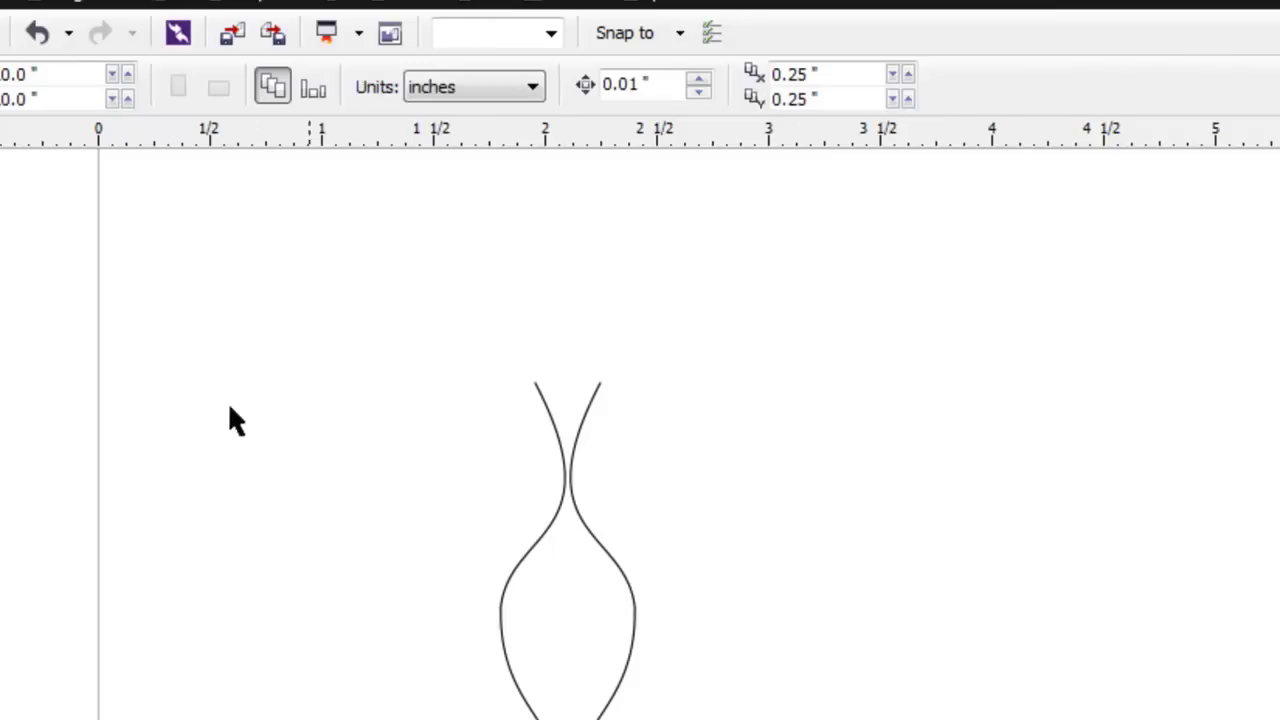
pyautogui.click(630, 598)
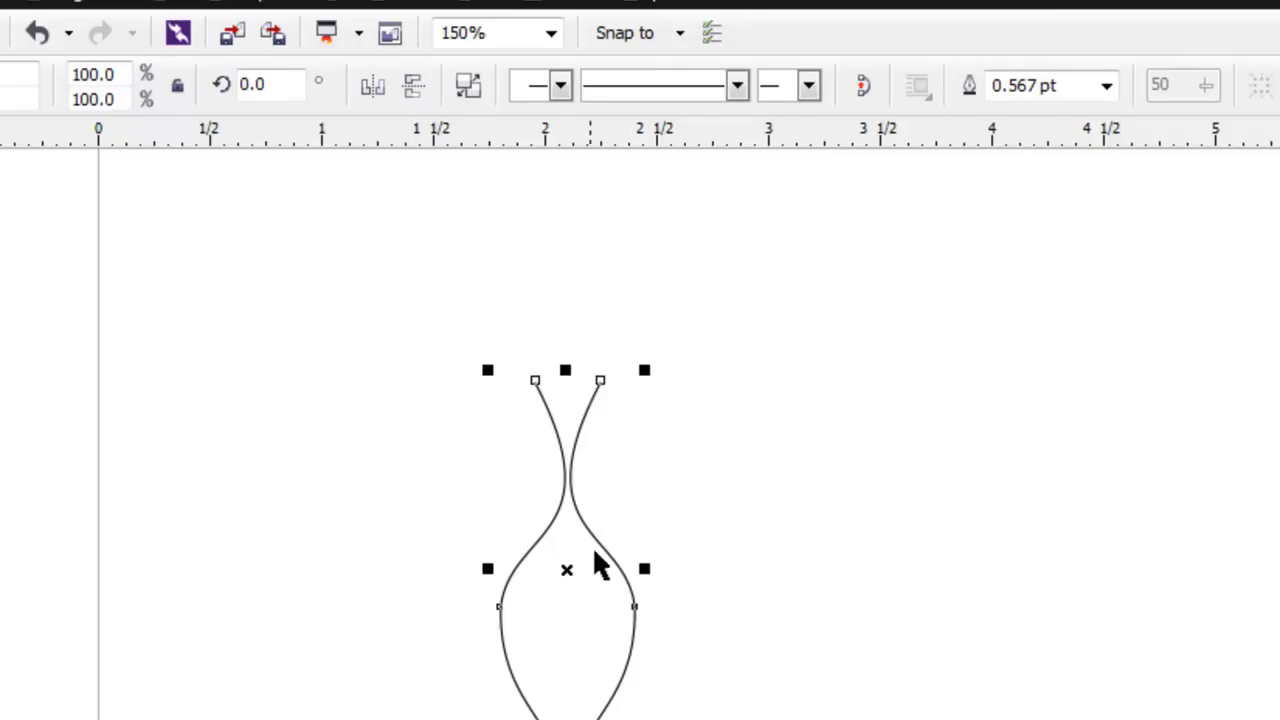
pyautogui.scroll(3, 598, 543)
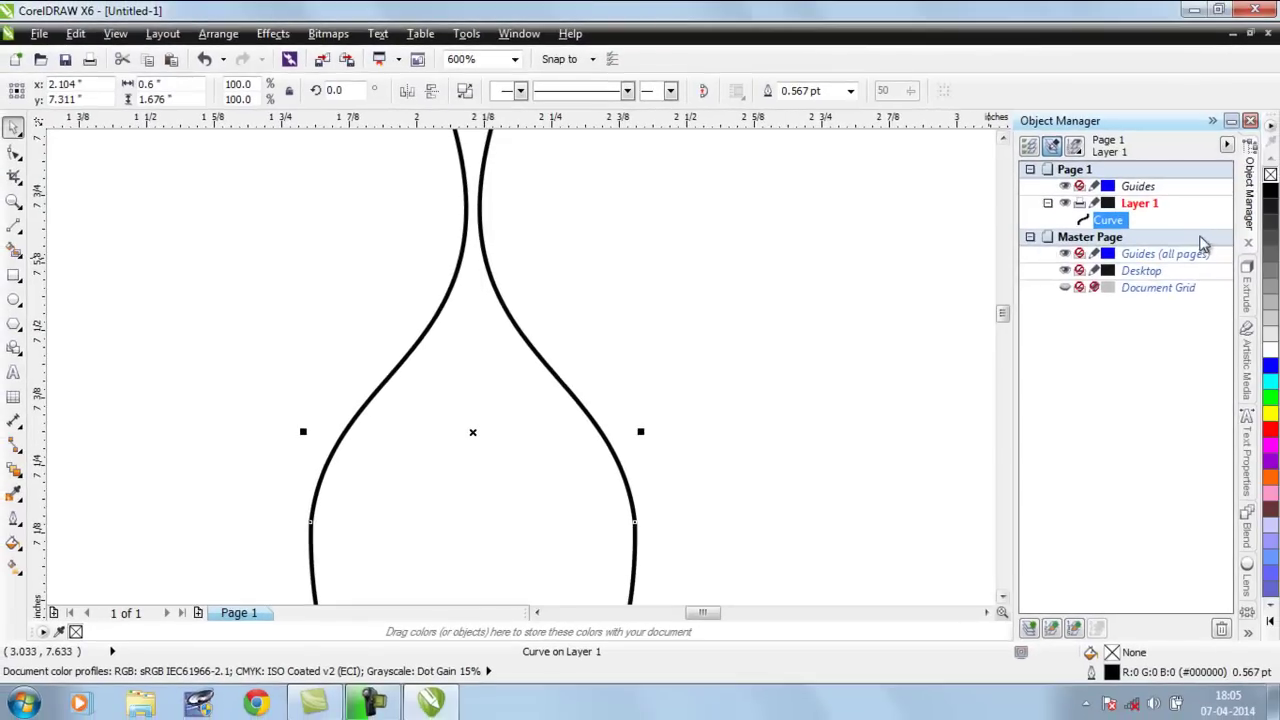
pyautogui.hotkey('ctrl', 'k')
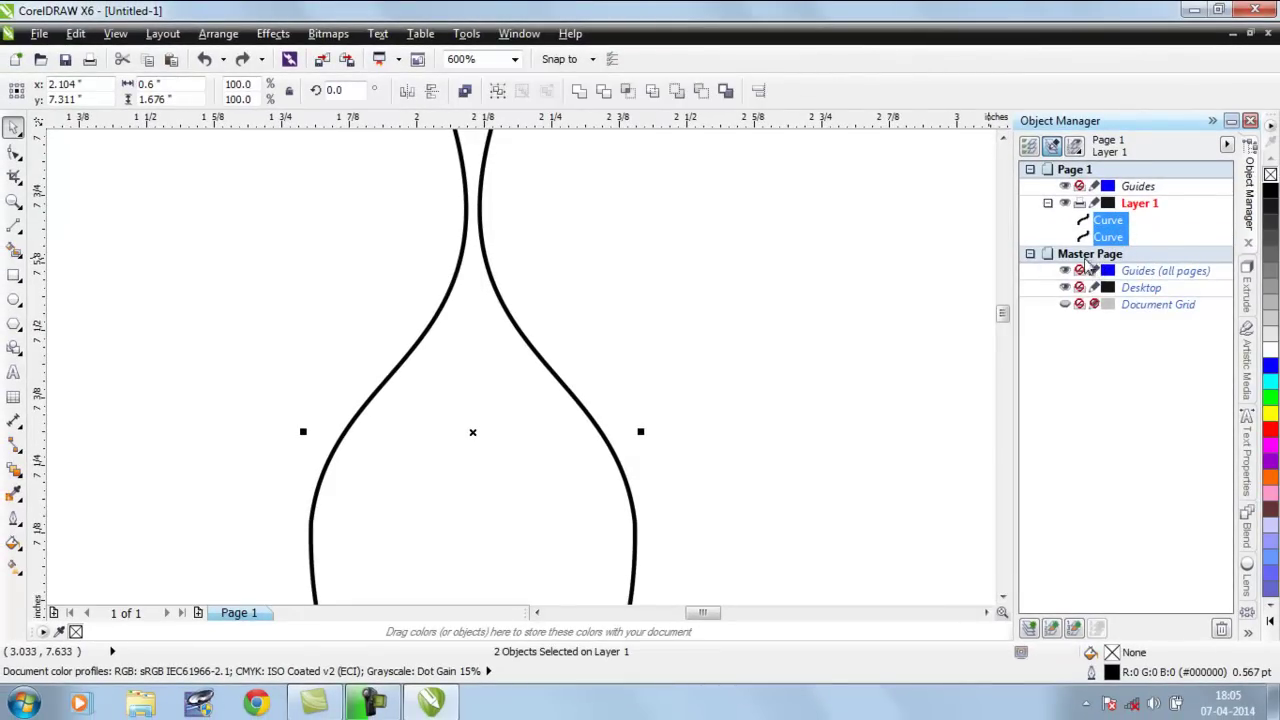
pyautogui.hotkey('ctrl', 'l')
pyautogui.click(728, 363)
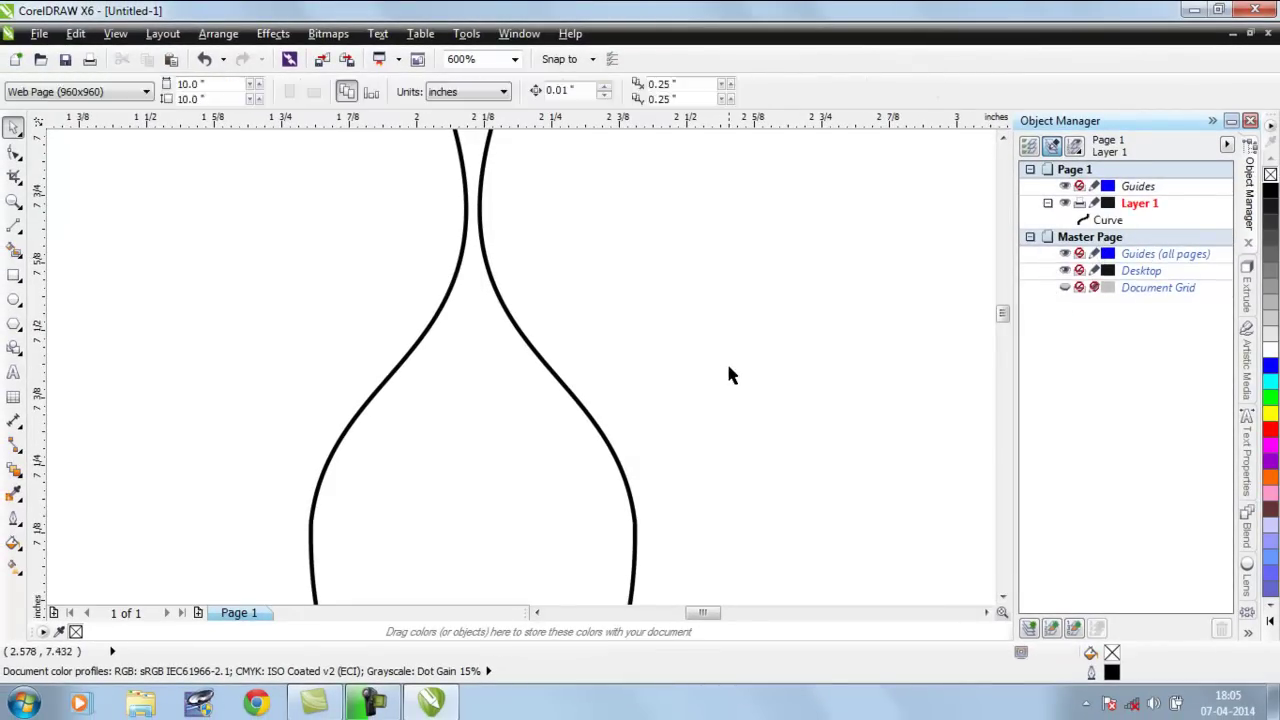
# Join the two open end nodes at the top of the combined curve using the Shape tool
pyautogui.scroll(-3, 700, 370)
pyautogui.click(14, 152)
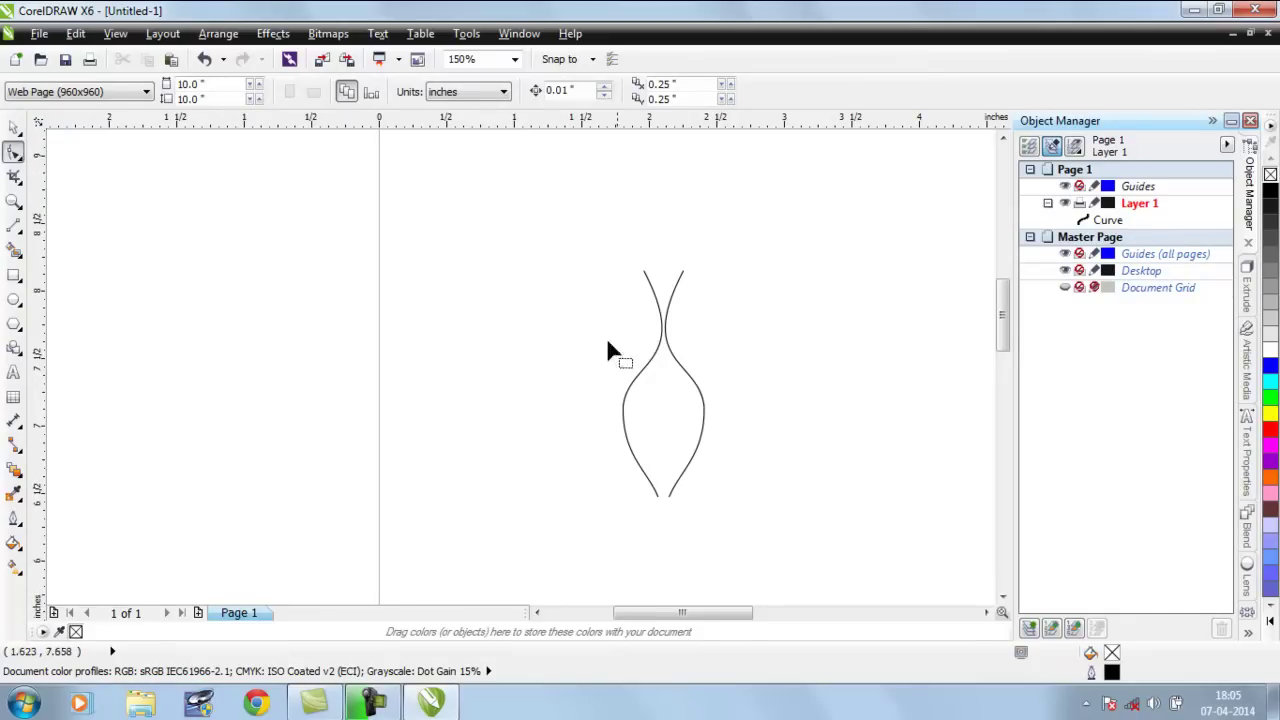
pyautogui.click(676, 368)
pyautogui.moveTo(567, 205)
pyautogui.mouseDown()
pyautogui.moveTo(762, 315)
pyautogui.moveTo(755, 298)
pyautogui.mouseUp()
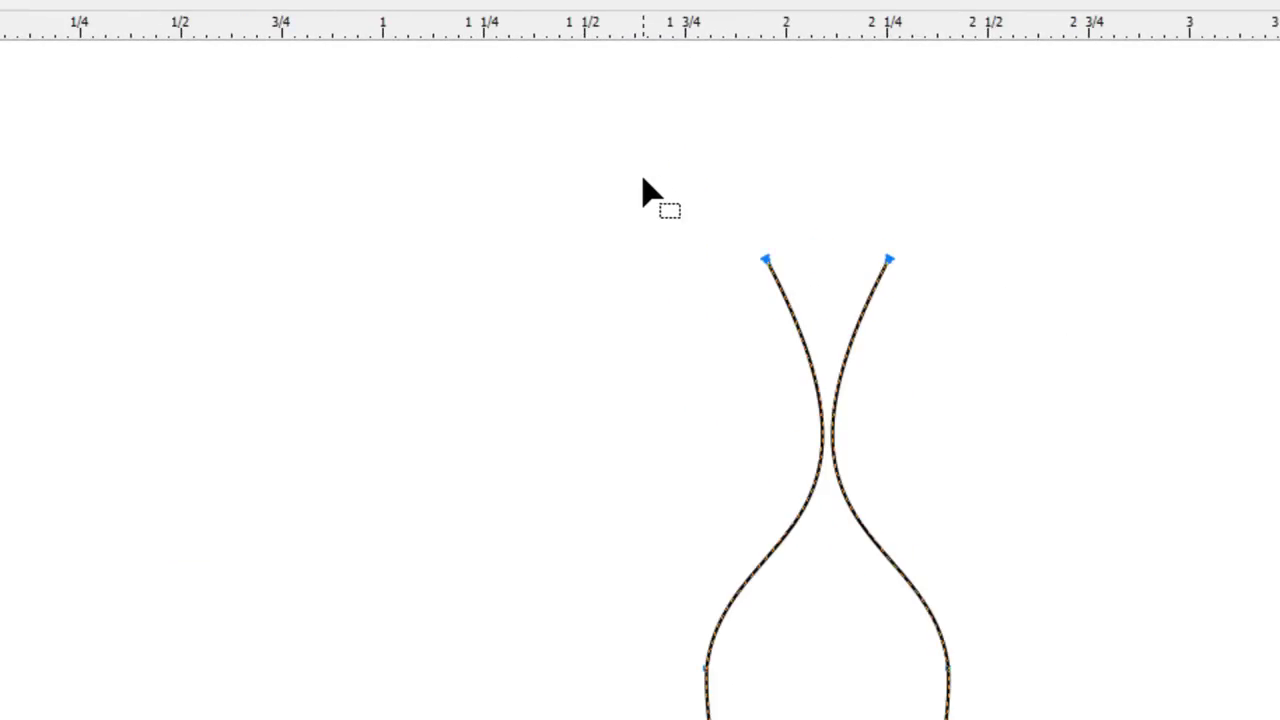
pyautogui.scroll(-5, 714, 251)
pyautogui.scroll(5, 729, 349)
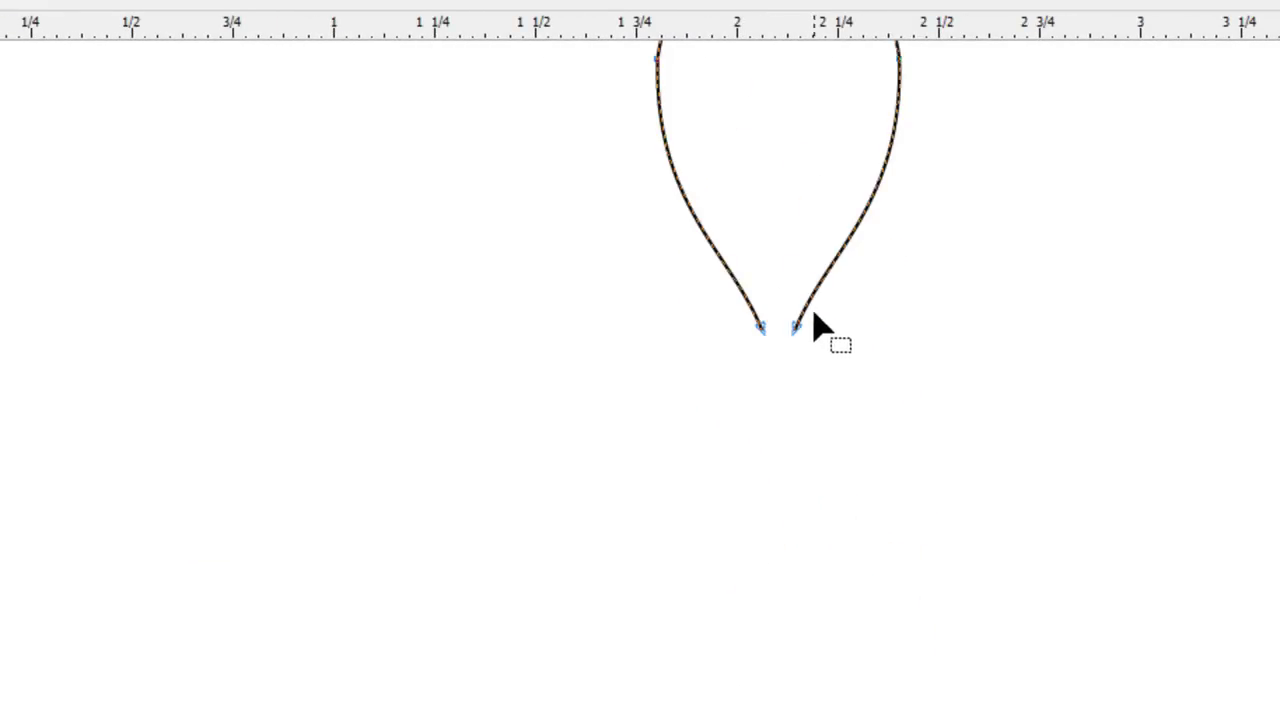
pyautogui.scroll(2, 817, 323)
pyautogui.scroll(-2, 1057, 412)
pyautogui.scroll(-5, 1057, 412)
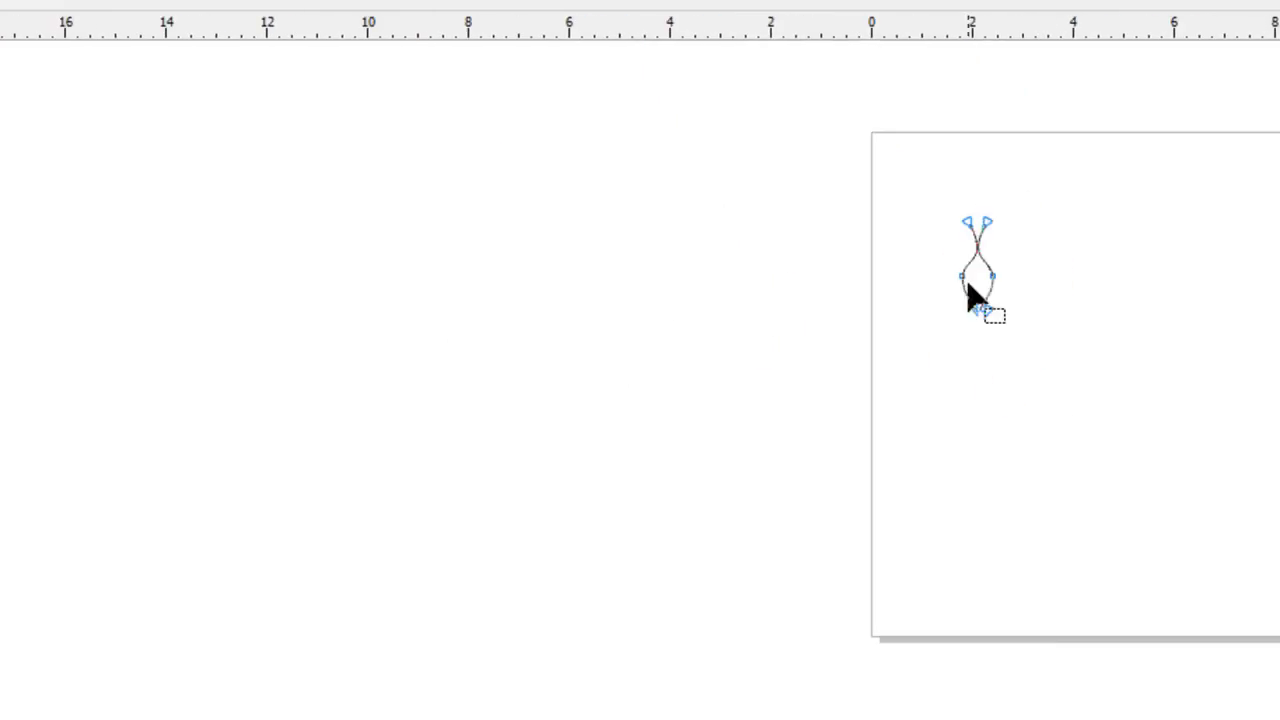
pyautogui.scroll(4, 920, 220)
pyautogui.moveTo(1261, 236); pyautogui.dragTo(1019, 291)
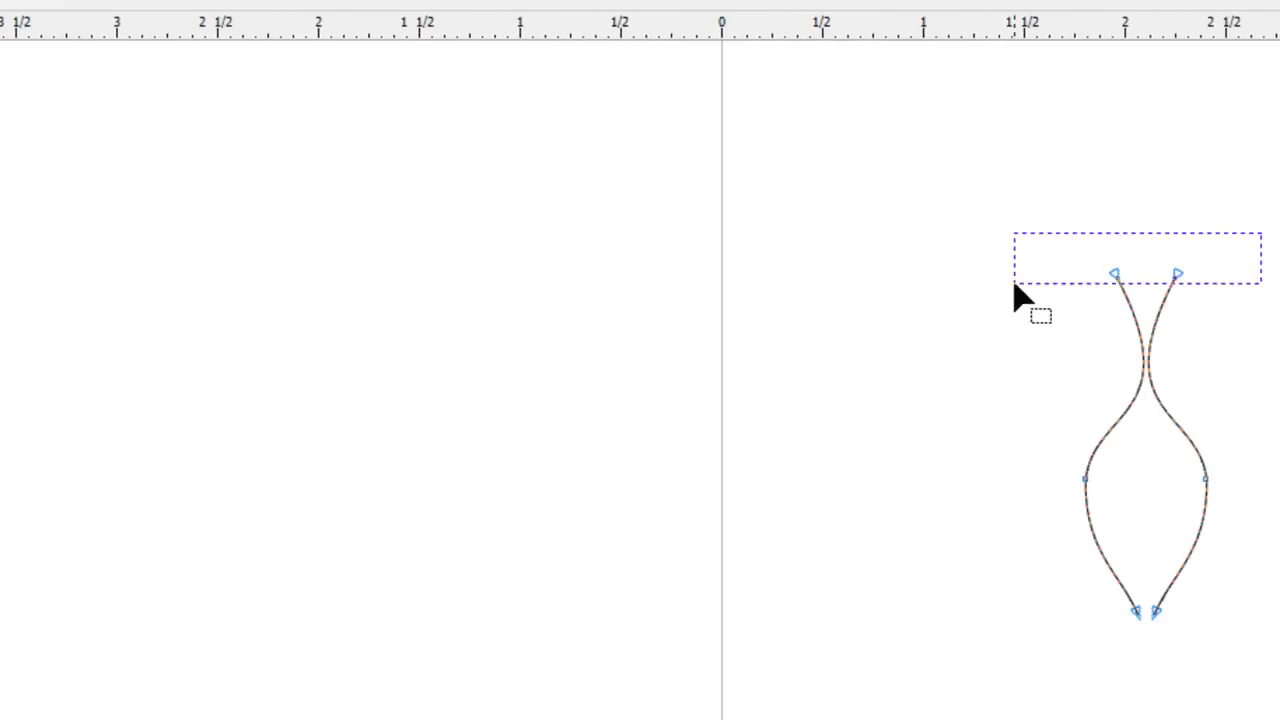
pyautogui.rightClick(1177, 274)
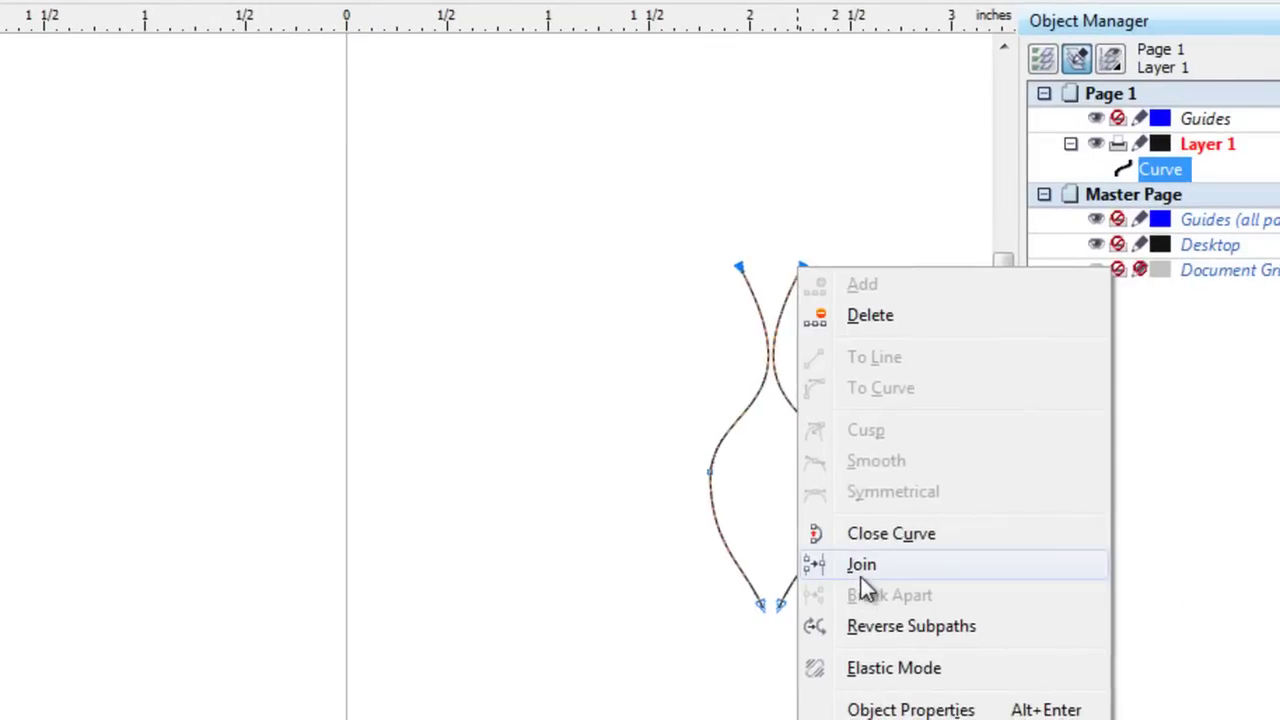
pyautogui.click(1024, 568)
# Join the two open end nodes at the bottom of the curve to close the outline
pyautogui.moveTo(1049, 559); pyautogui.dragTo(861, 666)
pyautogui.moveTo(697, 663); pyautogui.dragTo(697, 663)
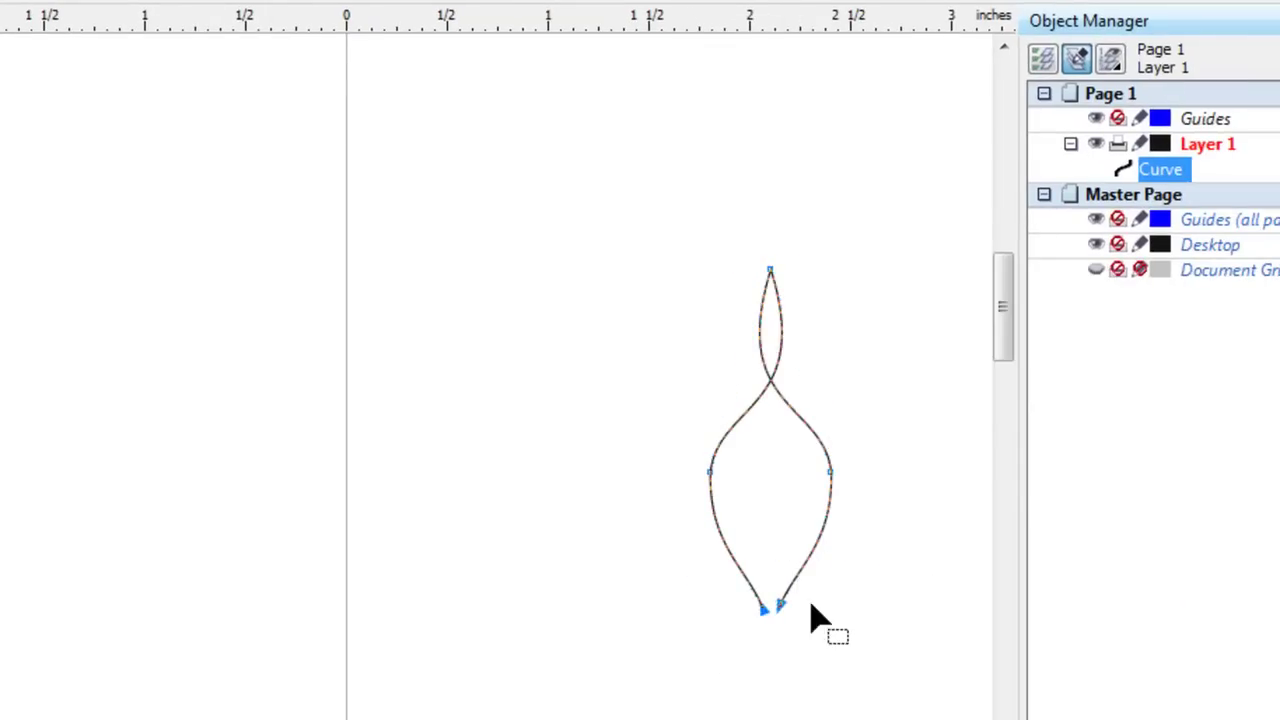
pyautogui.rightClick(785, 607)
pyautogui.click(850, 440)
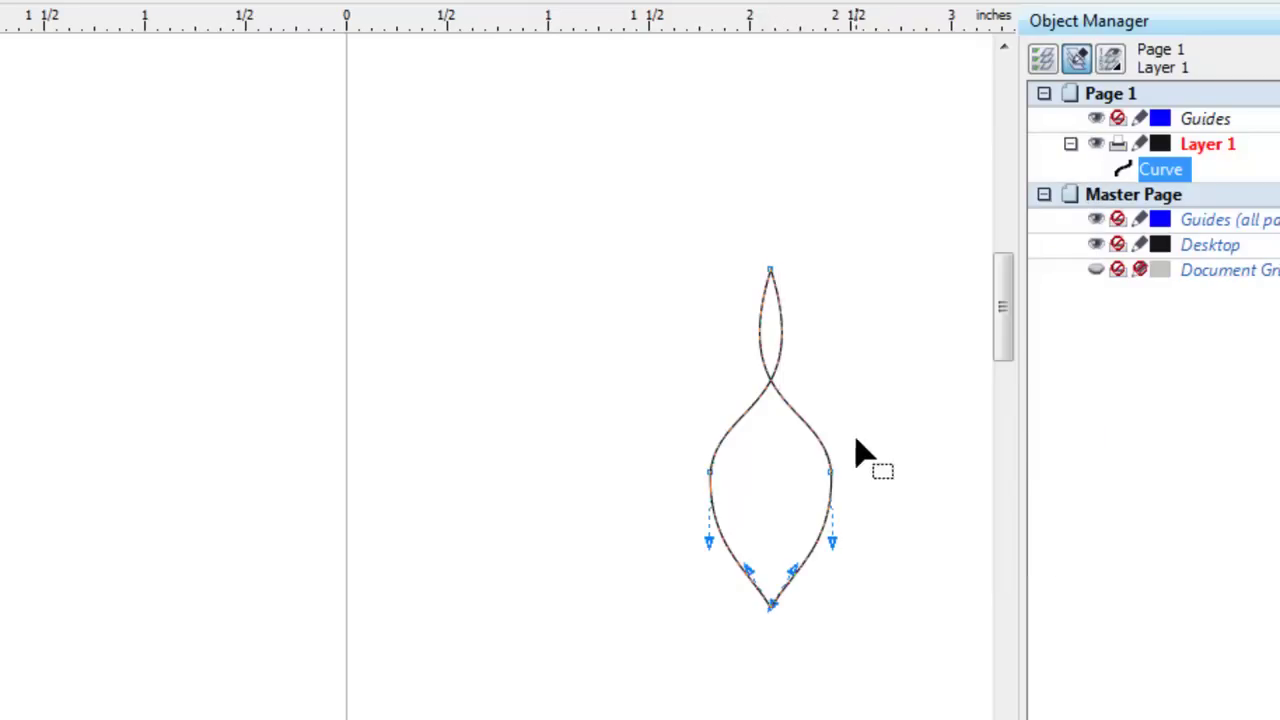
# Swap the top node's crossed curve handles to opposite sides so the neck halves form a smooth, pointed tip without overlapping
pyautogui.scroll(-1, 857, 400)
pyautogui.scroll(3, 894, 420)
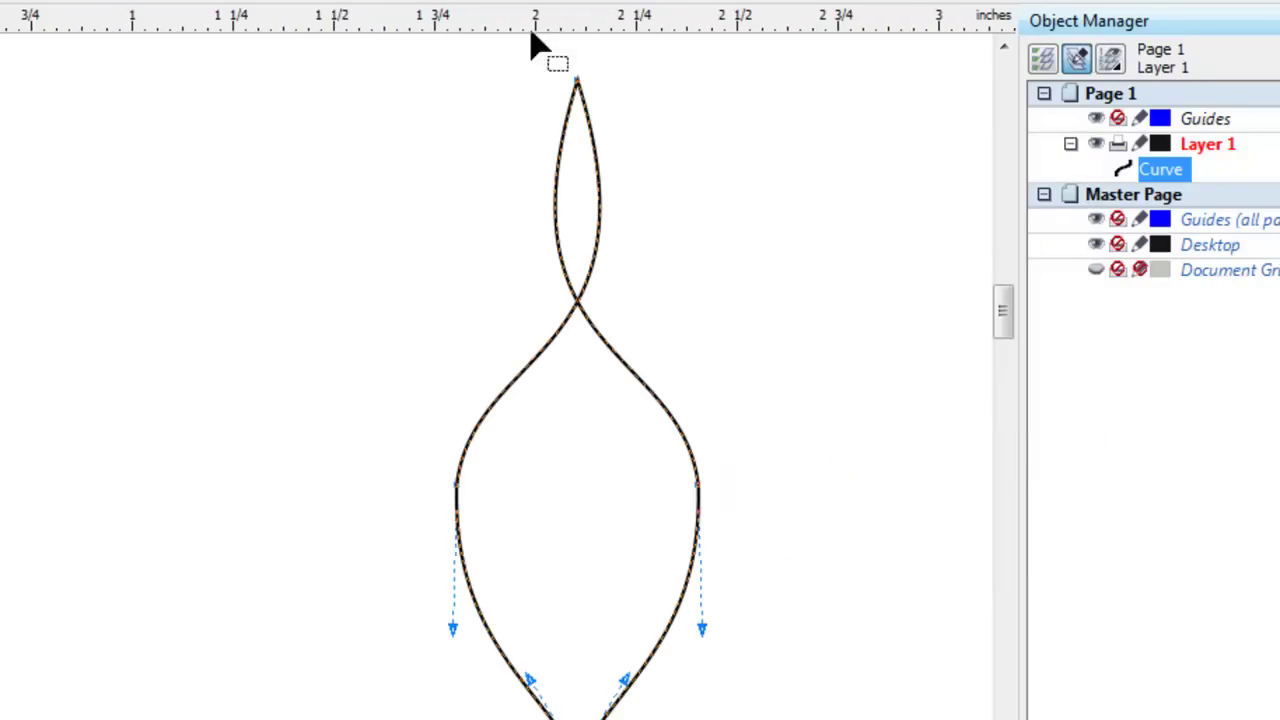
pyautogui.scroll(2, 597, 69)
pyautogui.scroll(-2, 553, 125)
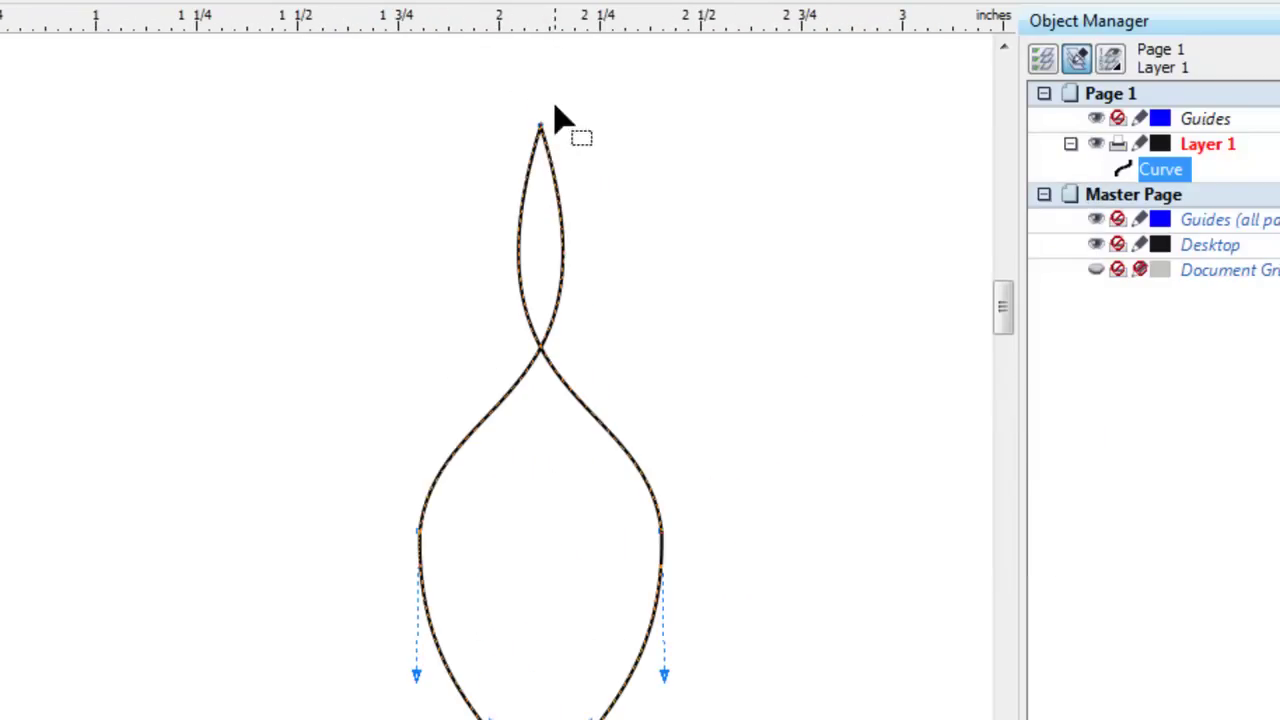
pyautogui.click(541, 126)
pyautogui.moveTo(449, 400); pyautogui.dragTo(576, 408)
pyautogui.click(594, 417)
pyautogui.moveTo(590, 90); pyautogui.dragTo(450, 212)
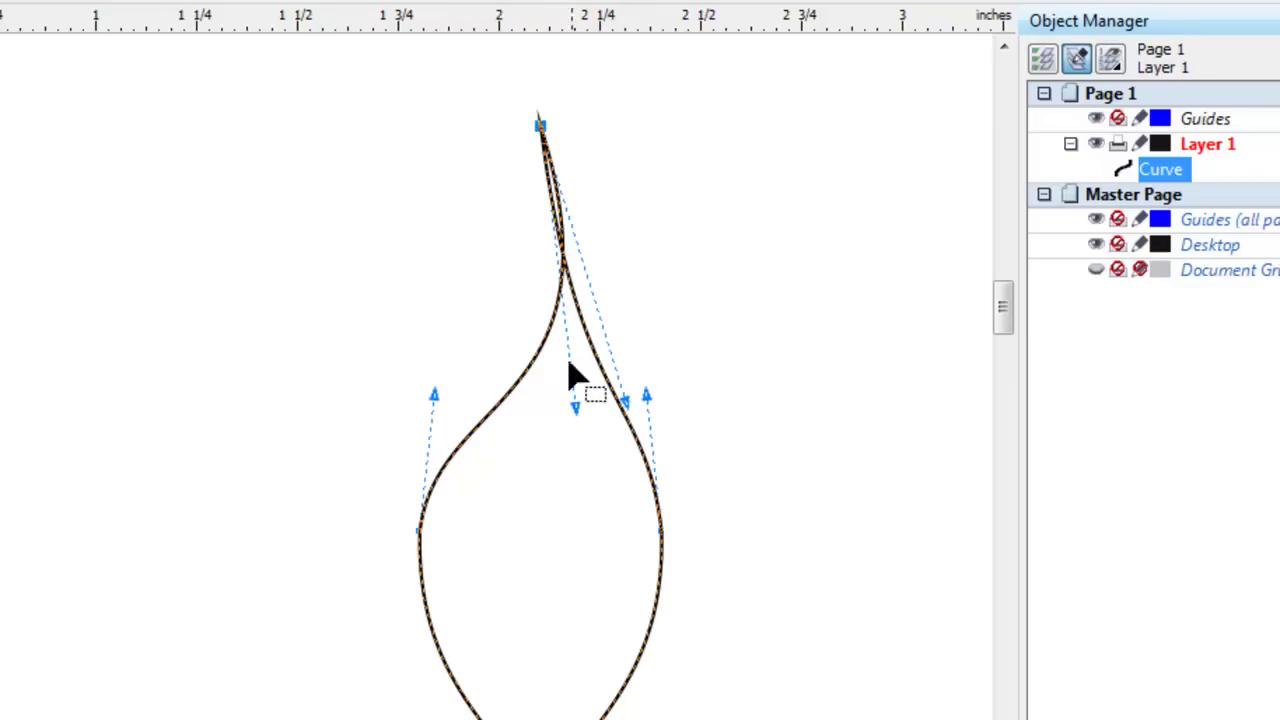
pyautogui.moveTo(624, 402); pyautogui.dragTo(514, 405)
pyautogui.scroll(-2, 514, 402)
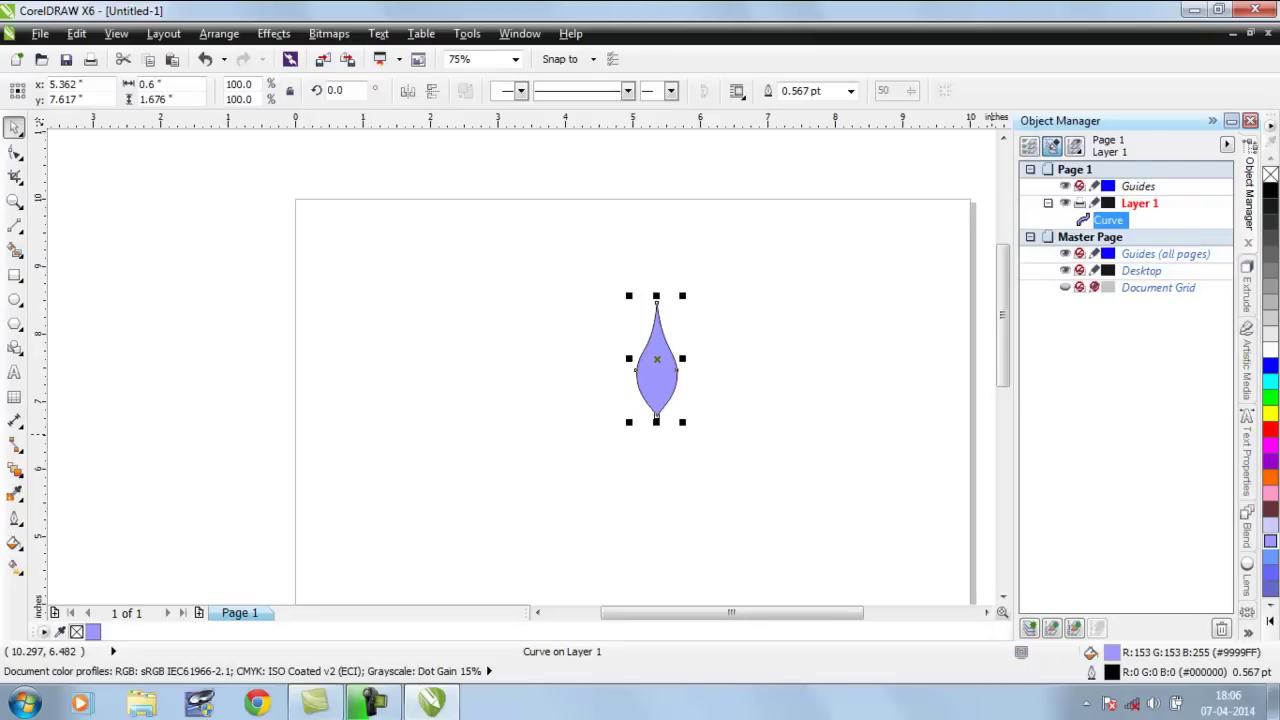
# Remove the outline from the lavender-filled petal shape
pyautogui.rightClick(1270, 174)
pyautogui.scroll(5, 668, 404)
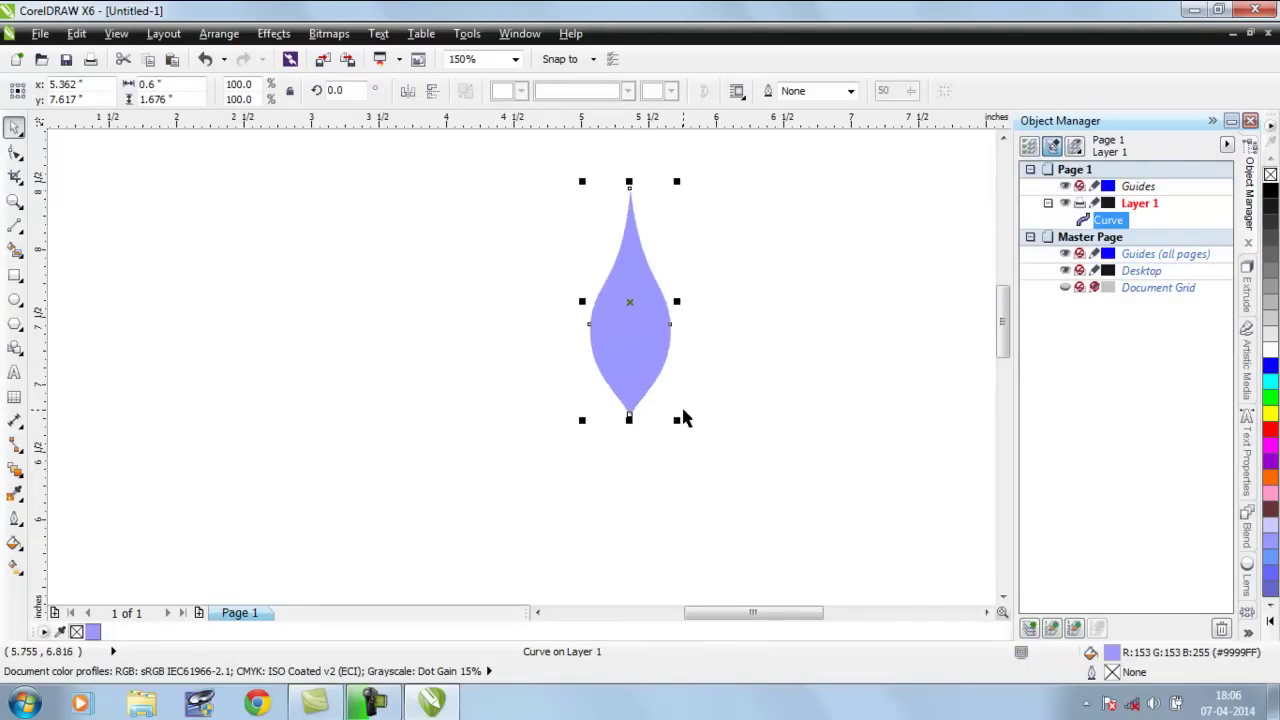
pyautogui.scroll(-5, 570, 328)
# Try rotating the petal shape about 90 degrees counterclockwise around its own centre, and undo the rotation
pyautogui.click(566, 304)
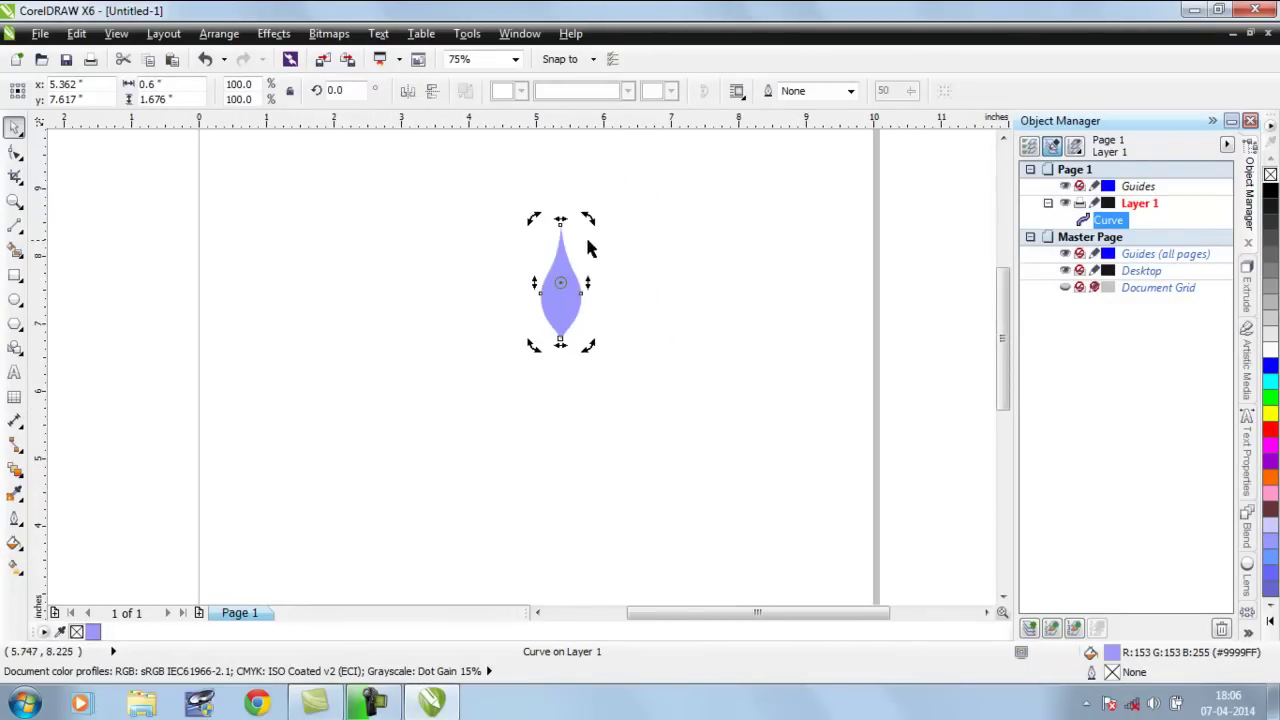
pyautogui.scroll(3, 561, 284)
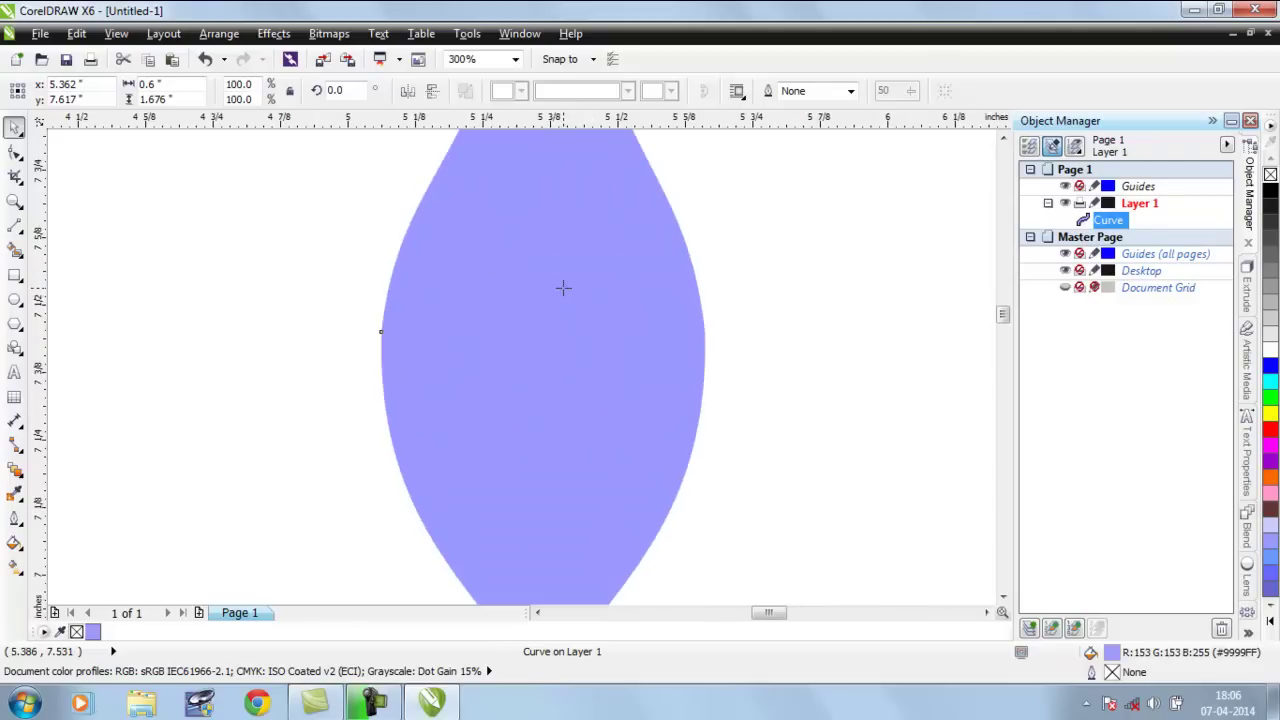
pyautogui.scroll(-1, 543, 242)
pyautogui.scroll(3, 543, 240)
pyautogui.scroll(-6, 557, 297)
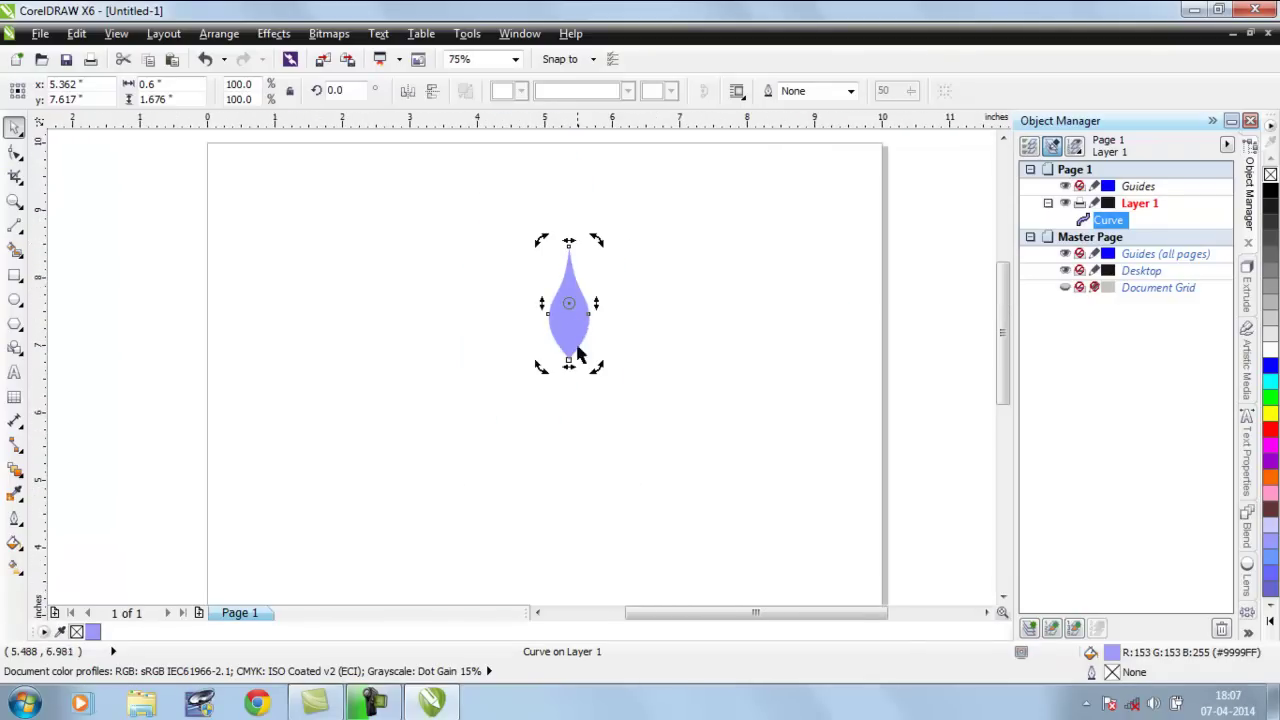
pyautogui.moveTo(592, 369); pyautogui.dragTo(806, 220)
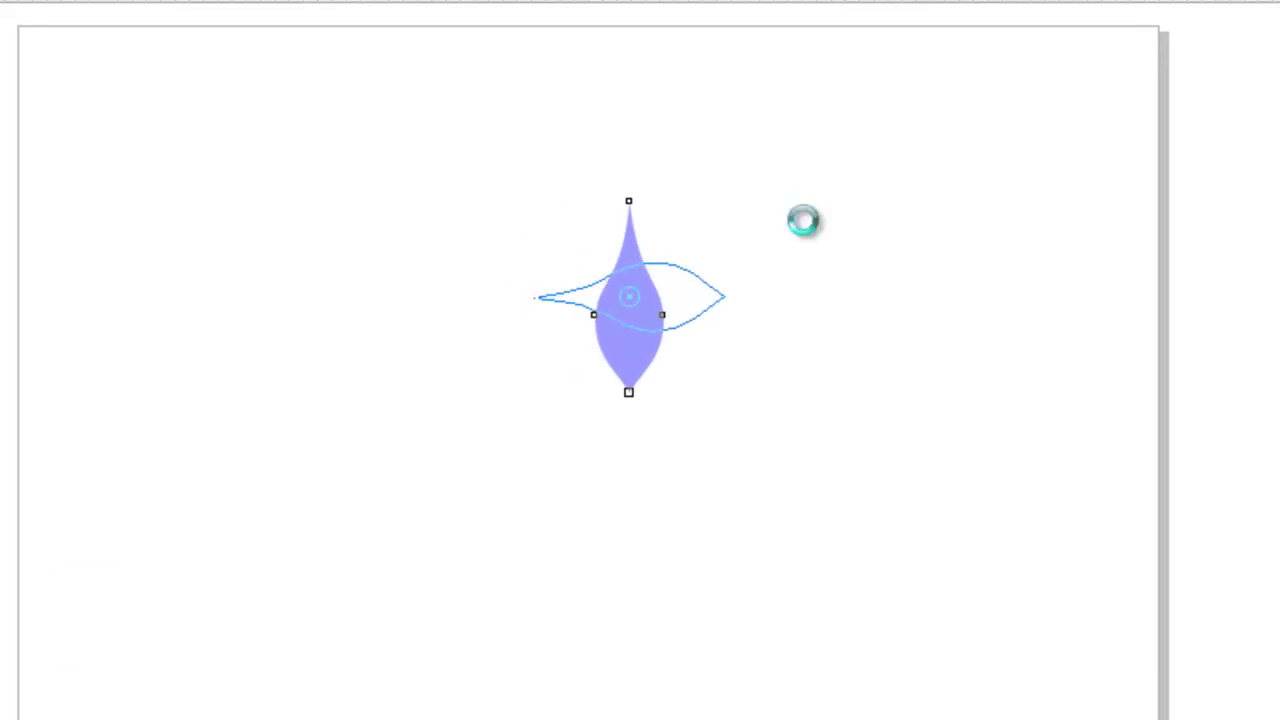
pyautogui.hotkey('ctrl', ']')
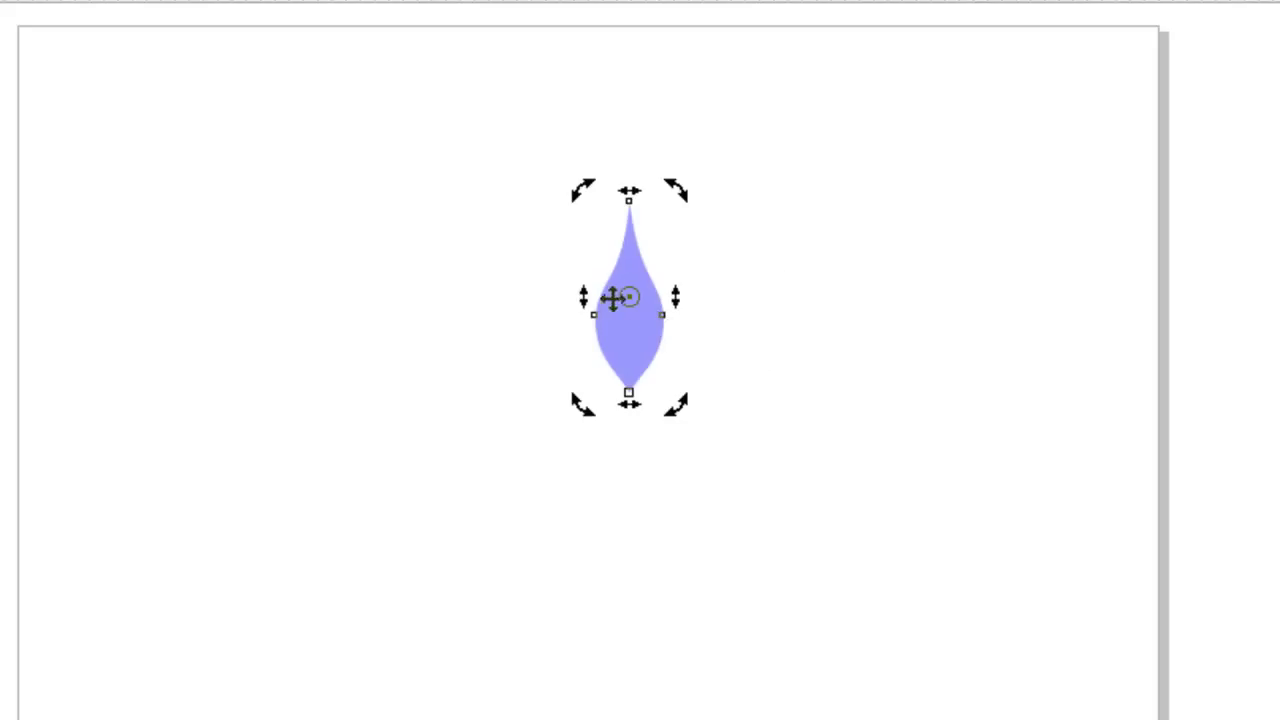
# Move the petal's rotation centre straight down below its bottom tip, to about x = 5.35, y = 5.83 inches, and redisplay its rotation handles
pyautogui.scroll(2, 635, 319)
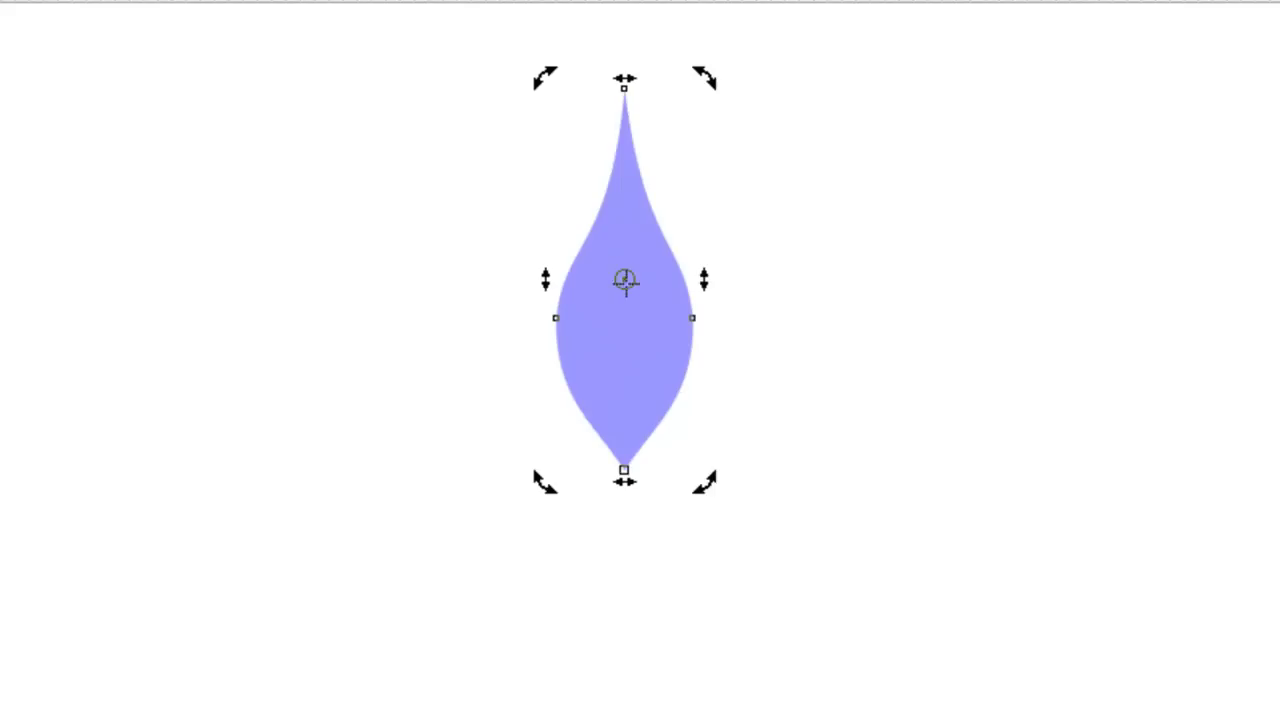
pyautogui.scroll(2, 626, 284)
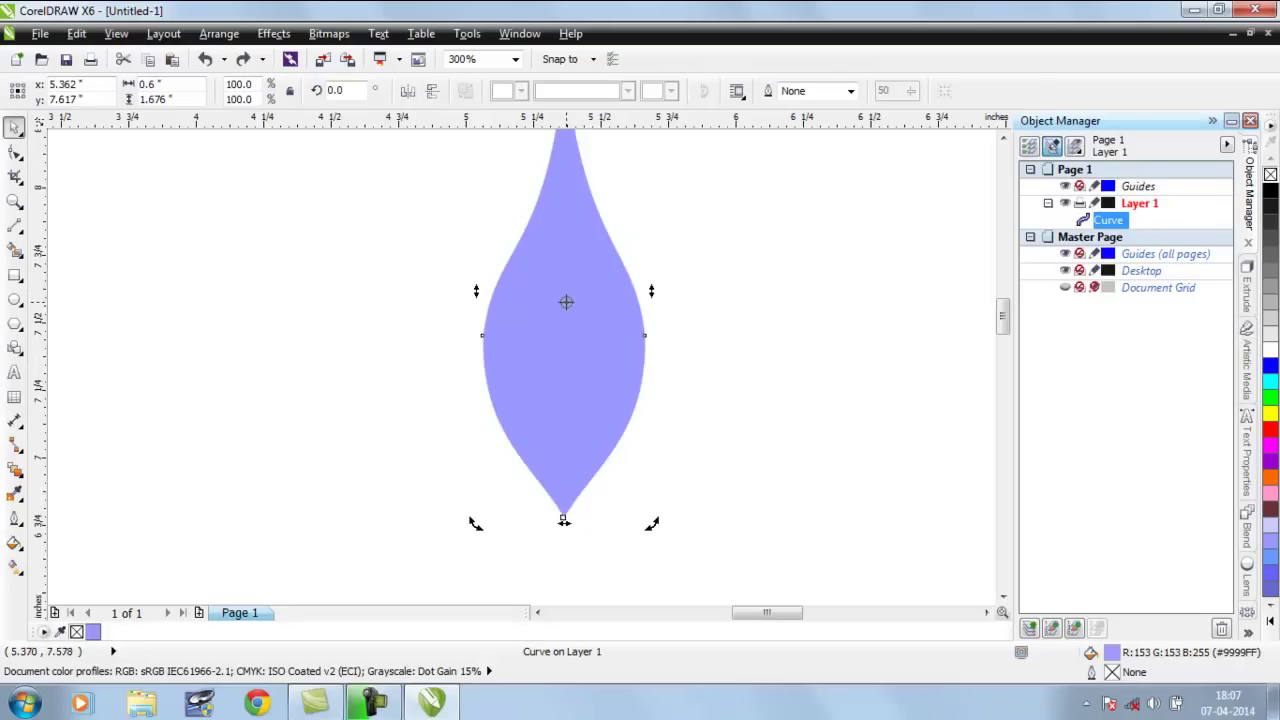
pyautogui.scroll(-5, 560, 594)
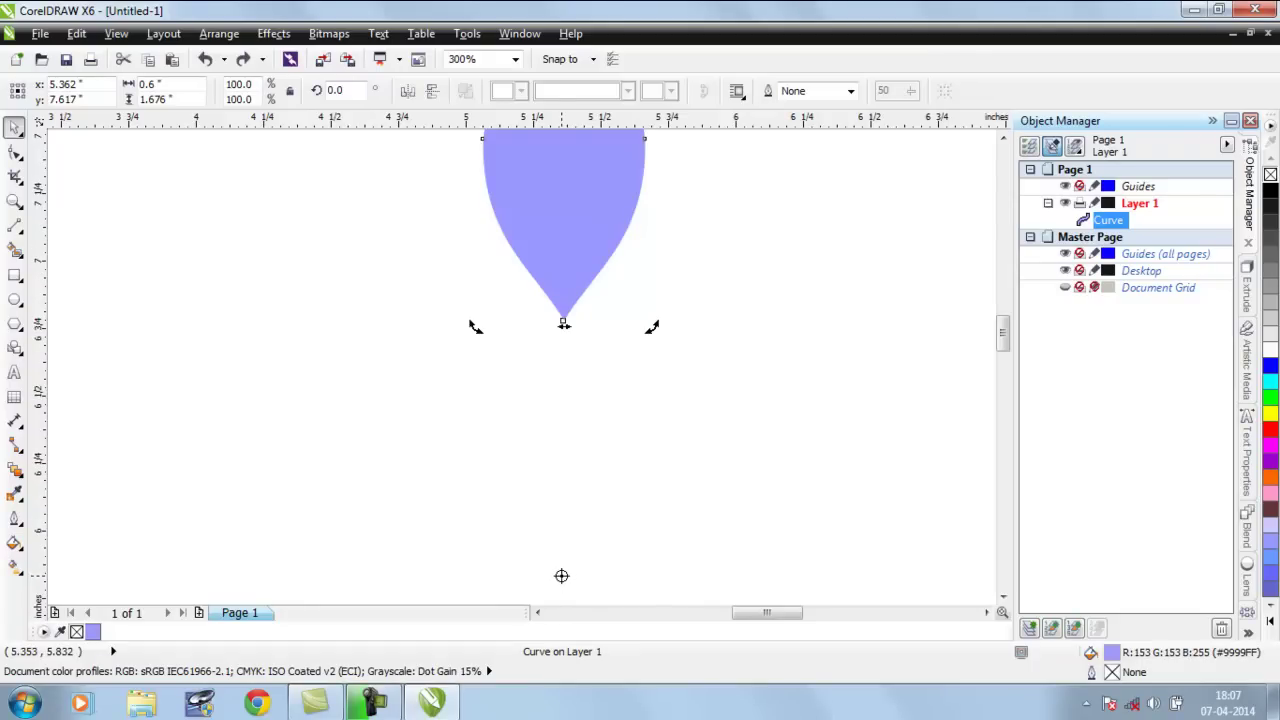
pyautogui.scroll(-4, 576, 560)
pyautogui.click(540, 540)
pyautogui.click(519, 465)
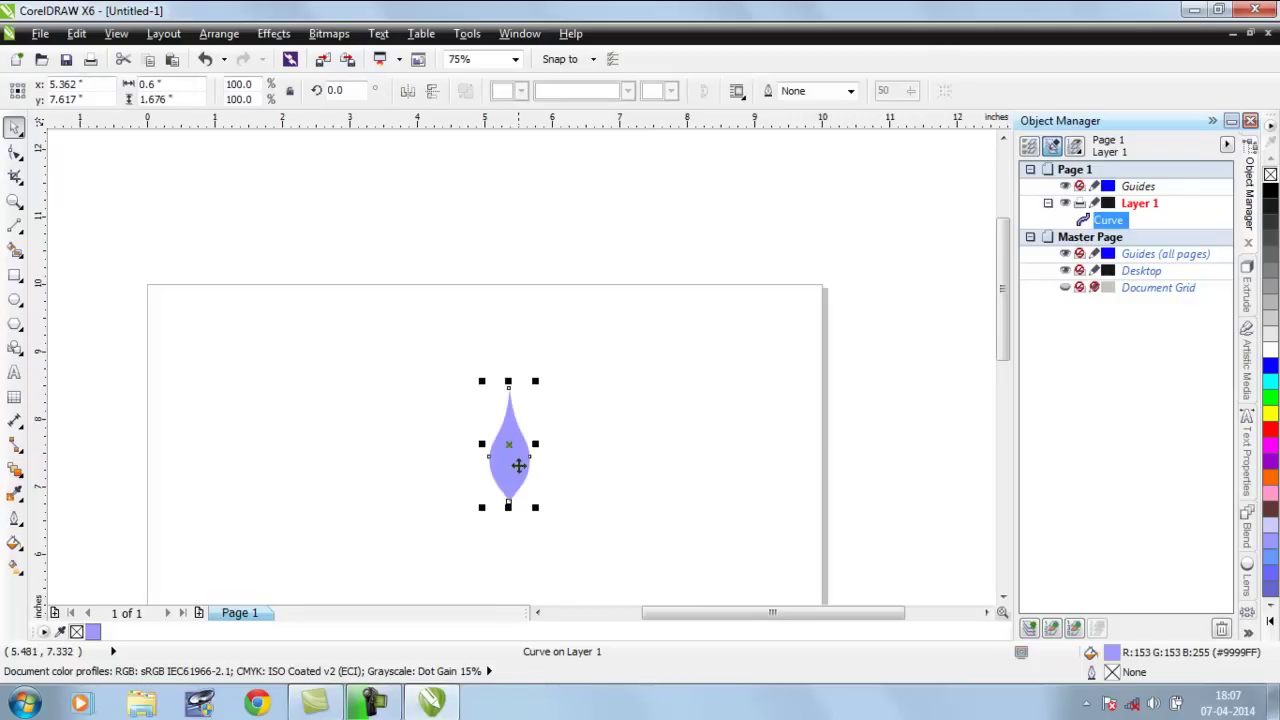
pyautogui.scroll(-2, 523, 517)
pyautogui.scroll(2, 520, 509)
pyautogui.scroll(1, 503, 469)
pyautogui.scroll(-2, 505, 478)
pyautogui.click(505, 478)
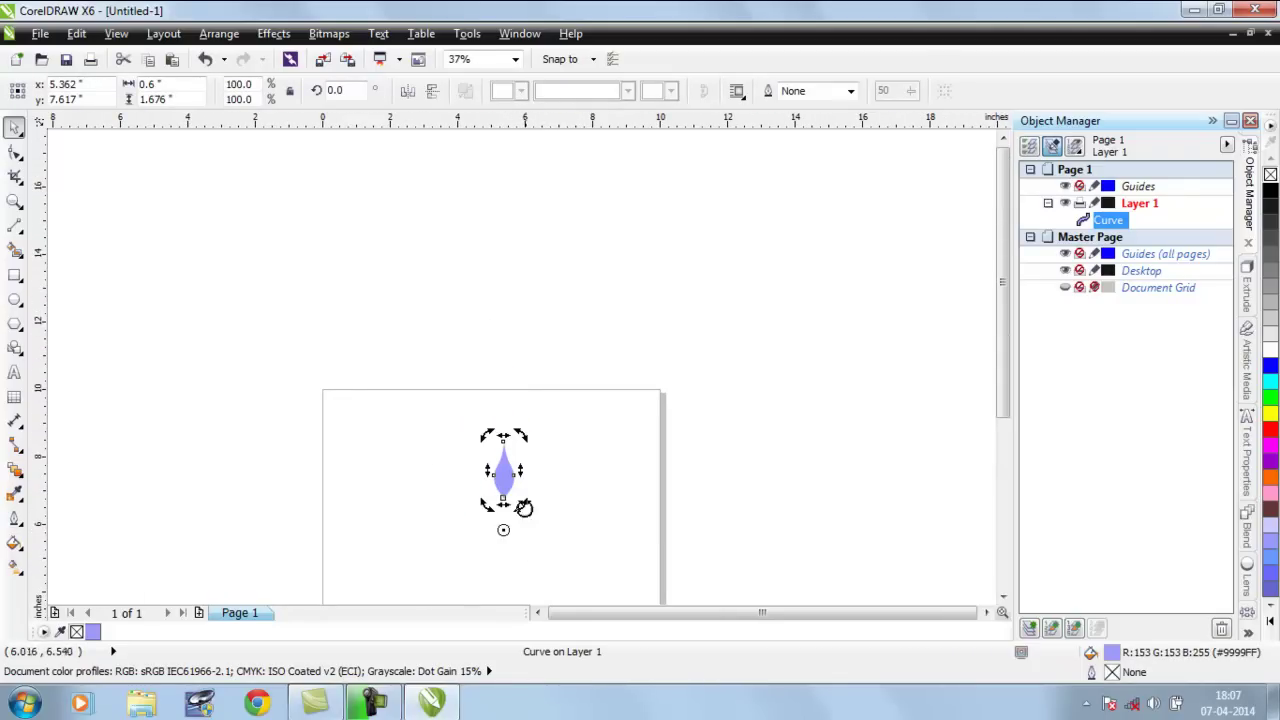
# Try rotating a copy of the petal by 31 degrees around its lowered rotation centre, undo it, and reselect the petal
pyautogui.moveTo(523, 505); pyautogui.dragTo(502, 327)
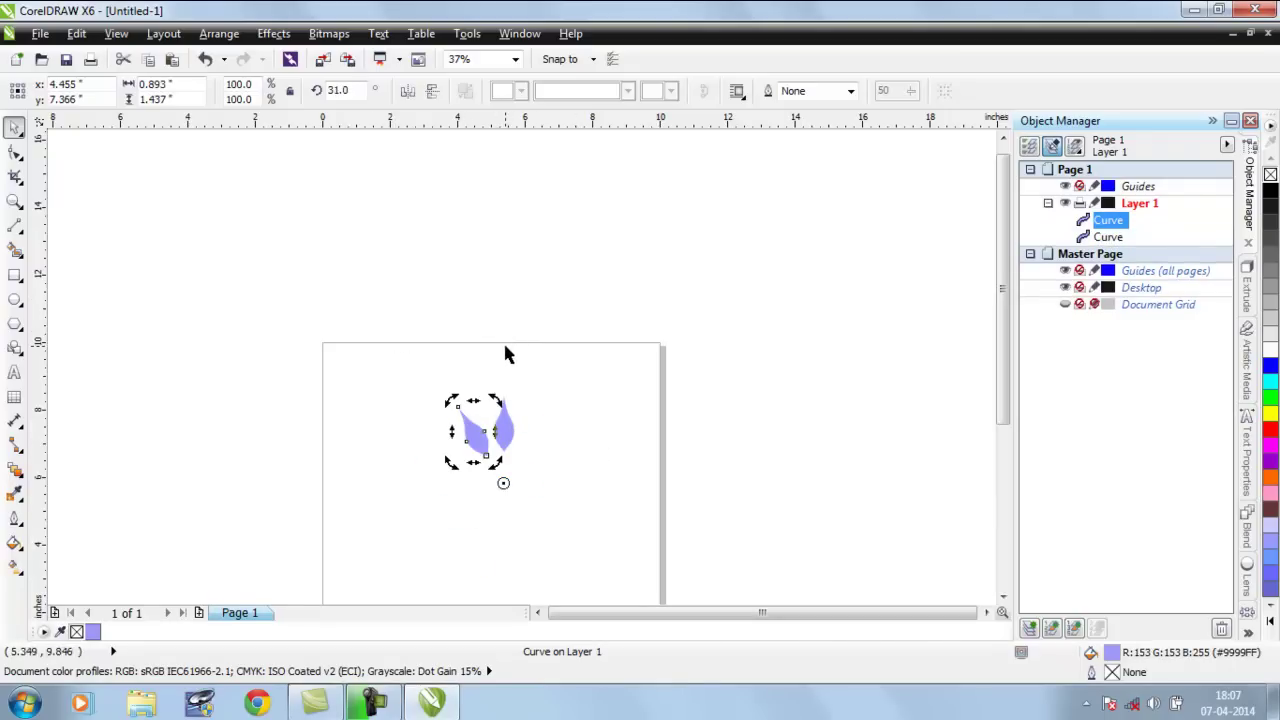
pyautogui.hotkey('ctrl', 'z')
pyautogui.click(505, 476)
pyautogui.click(503, 425)
pyautogui.click(502, 432)
pyautogui.moveTo(520, 456); pyautogui.dragTo(568, 398)
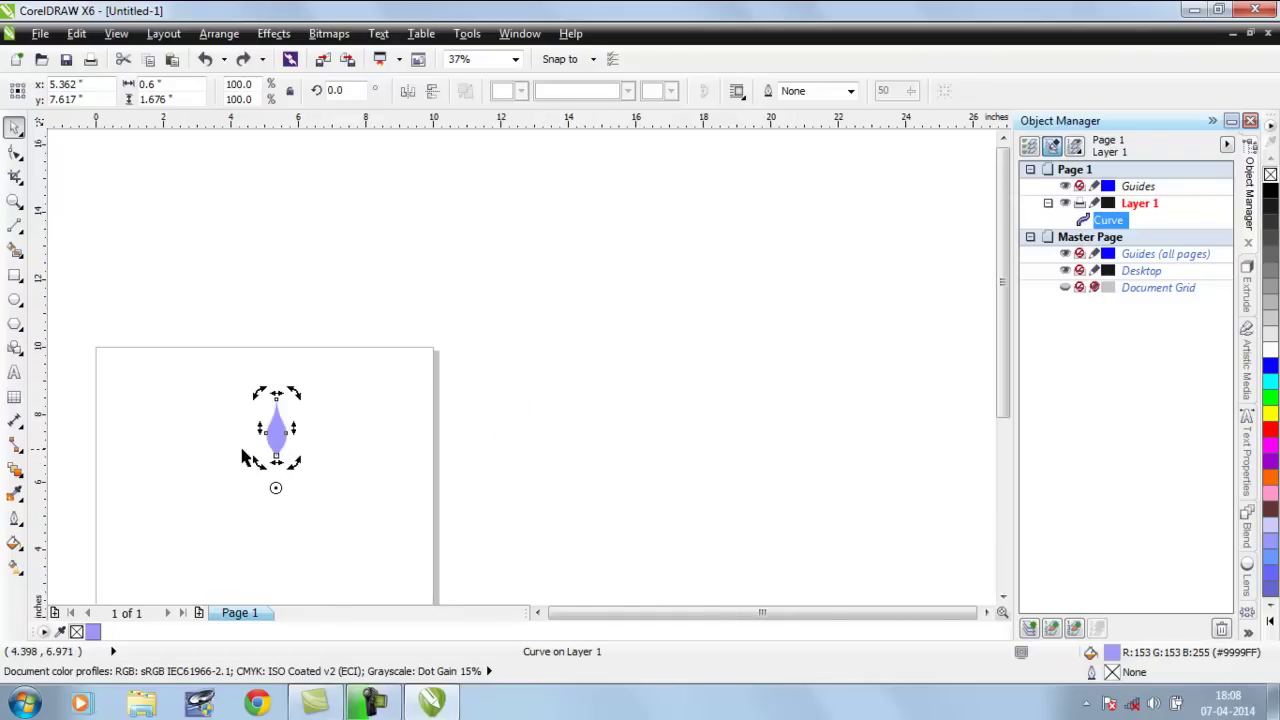
# Create a copy of the petal rotated 36 degrees counterclockwise around the lowered rotation centre
pyautogui.scroll(4, 251, 451)
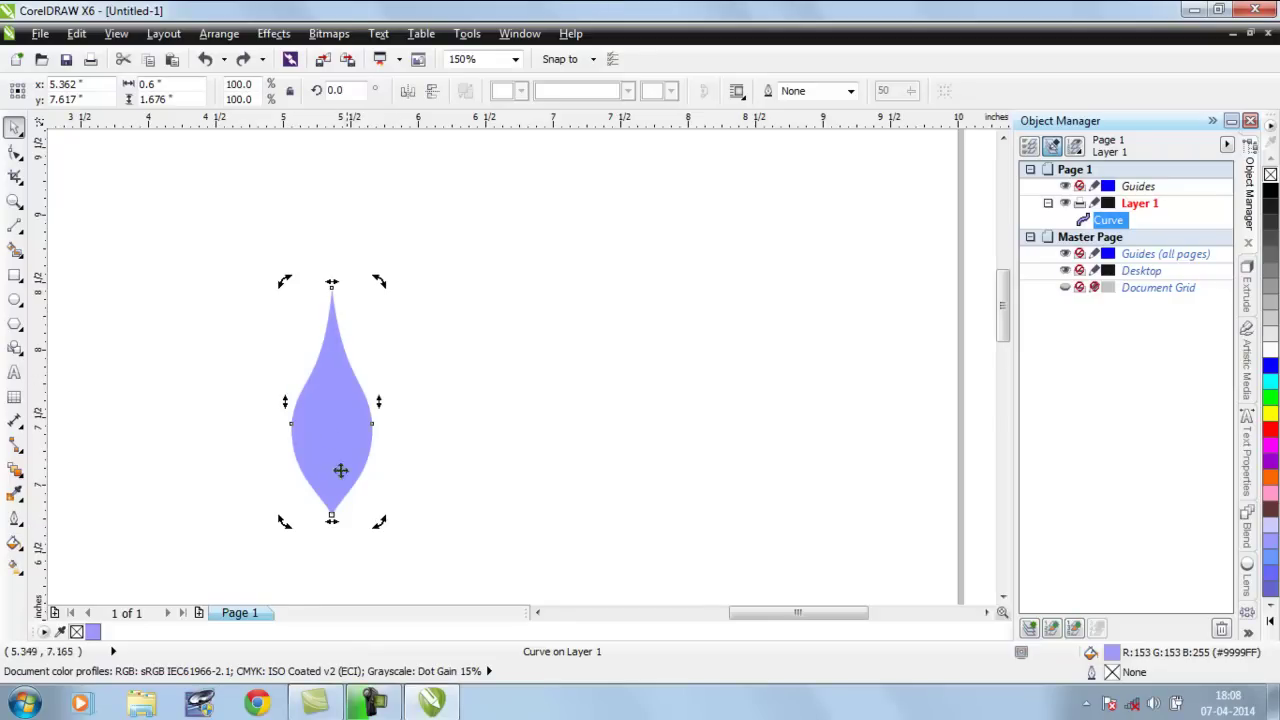
pyautogui.moveTo(382, 524); pyautogui.dragTo(256, 439)
pyautogui.scroll(2, 322, 515)
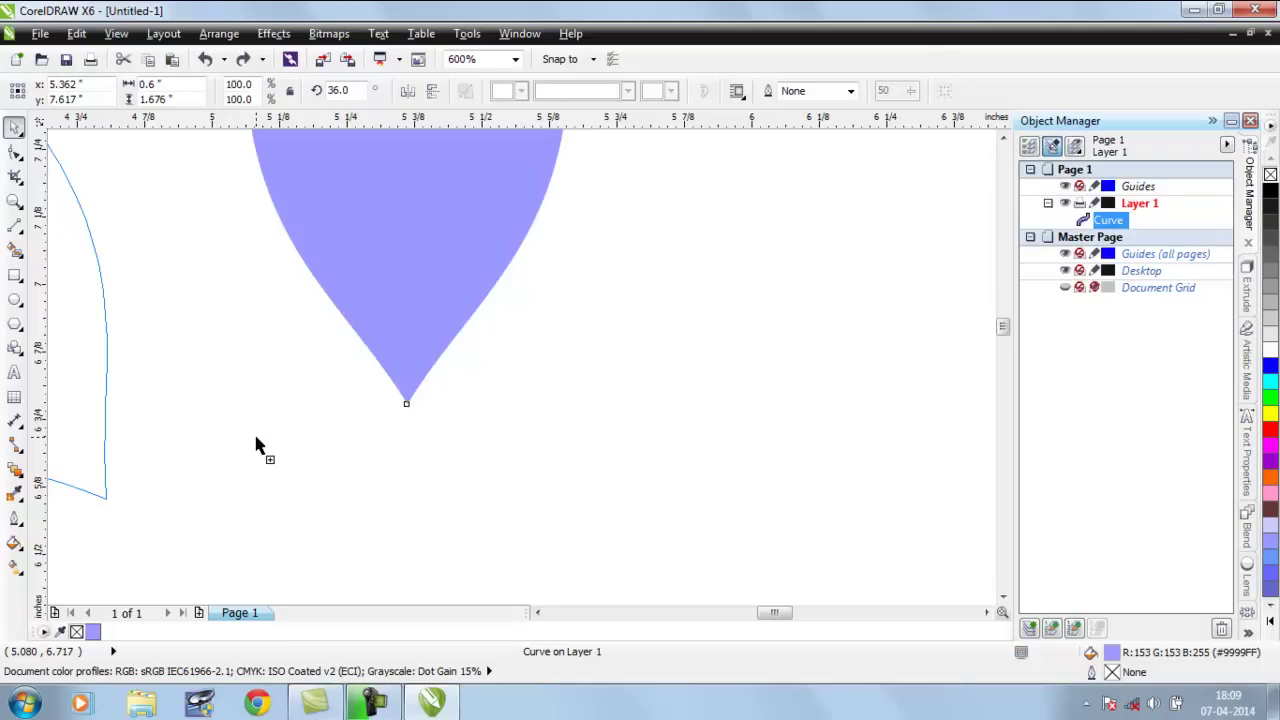
pyautogui.moveTo(255, 445); pyautogui.dragTo(255, 445)
pyautogui.scroll(-3, 255, 445)
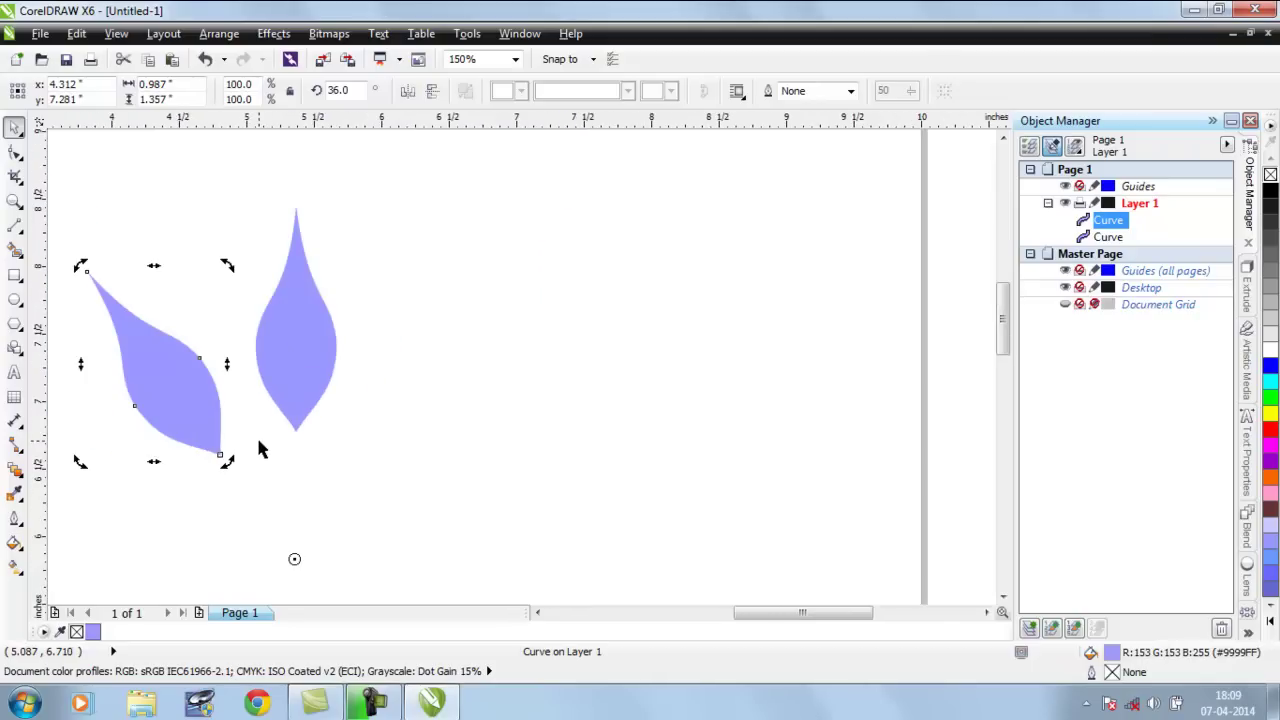
# Repeat the rotated duplication until ten petals form a full ring around the rotation centre, and clear the selection
pyautogui.scroll(-2, 412, 500)
pyautogui.scroll(2, 380, 521)
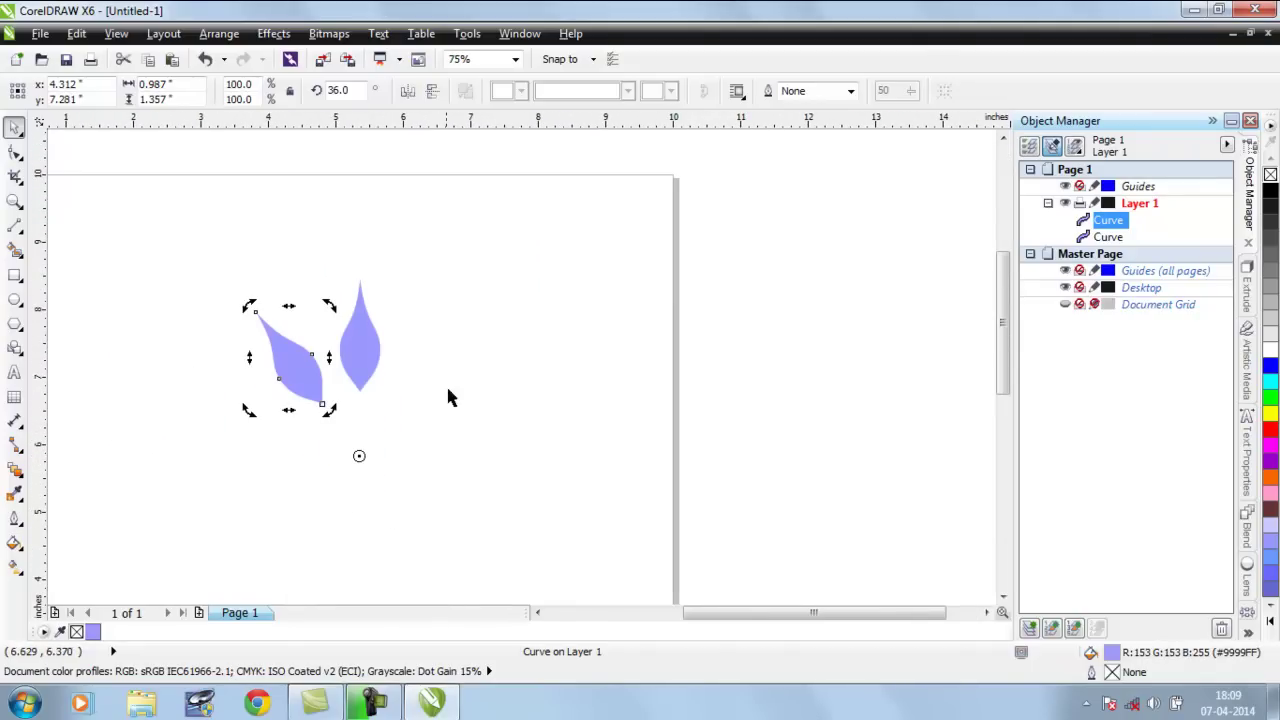
pyautogui.hotkey('ctrl', 'r')
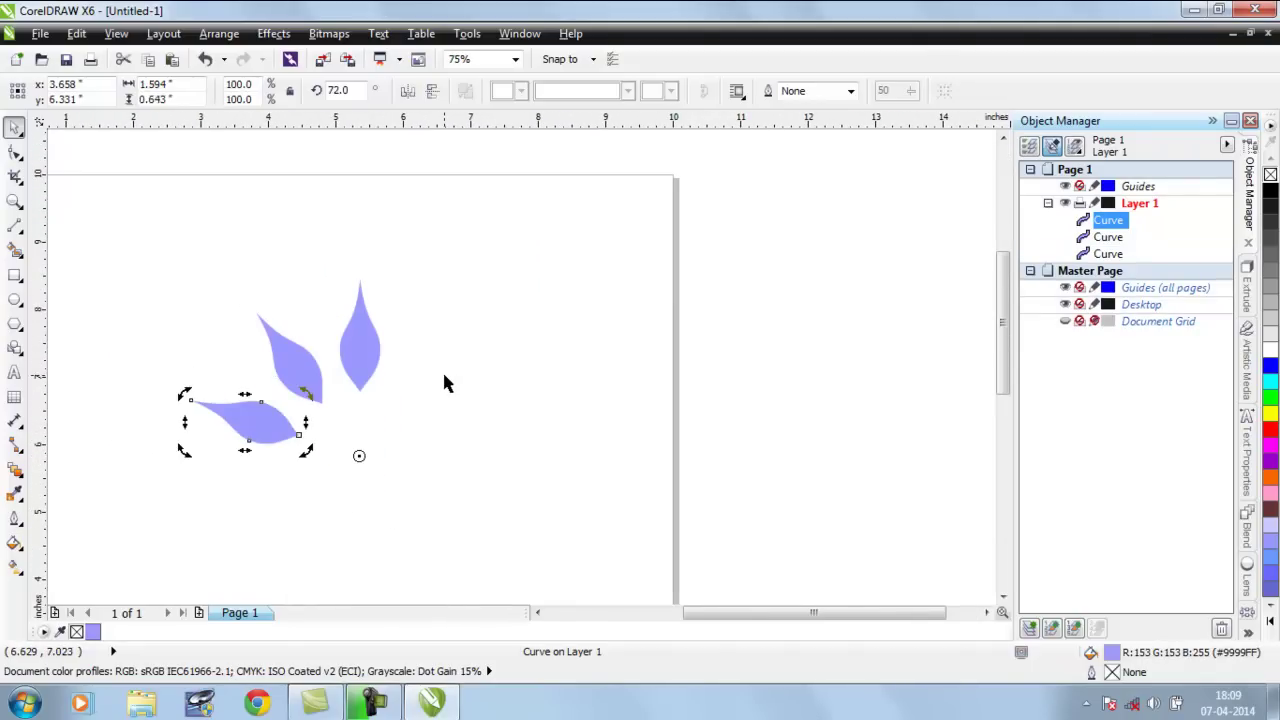
pyautogui.hotkey('ctrl', 'r')
pyautogui.hotkey('ctrl', 'r')
pyautogui.hotkey('ctrl', 'r')
pyautogui.hotkey('ctrl', 'r')
pyautogui.hotkey('ctrl', 'r')
pyautogui.hotkey('ctrl', 'r')
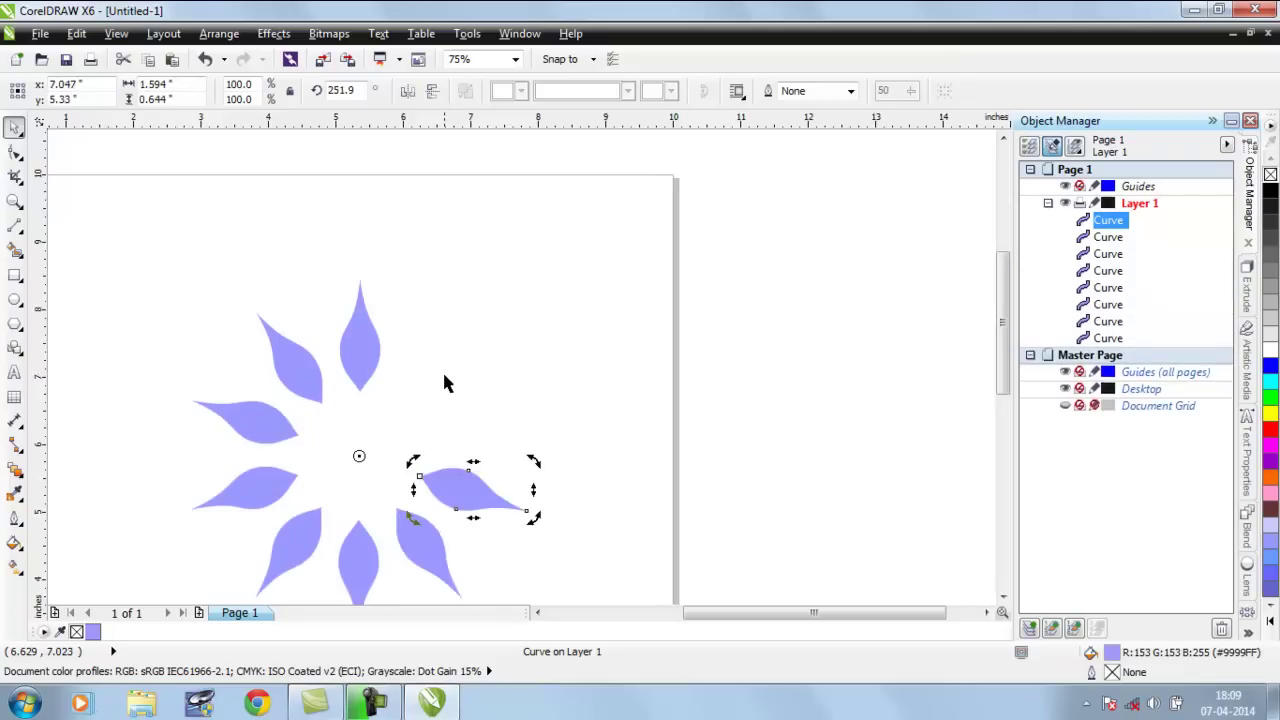
pyautogui.hotkey('ctrl', 'r')
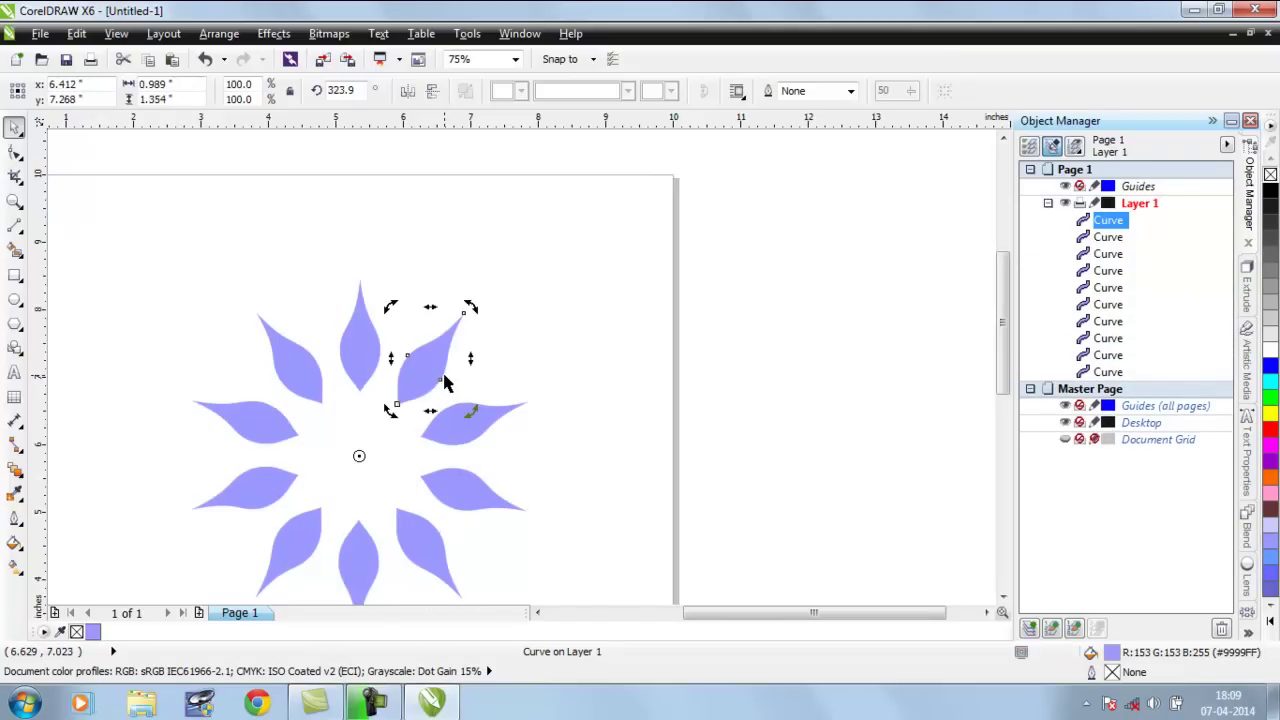
pyautogui.click(585, 348)
pyautogui.scroll(-2, 583, 354)
pyautogui.scroll(2, 526, 426)
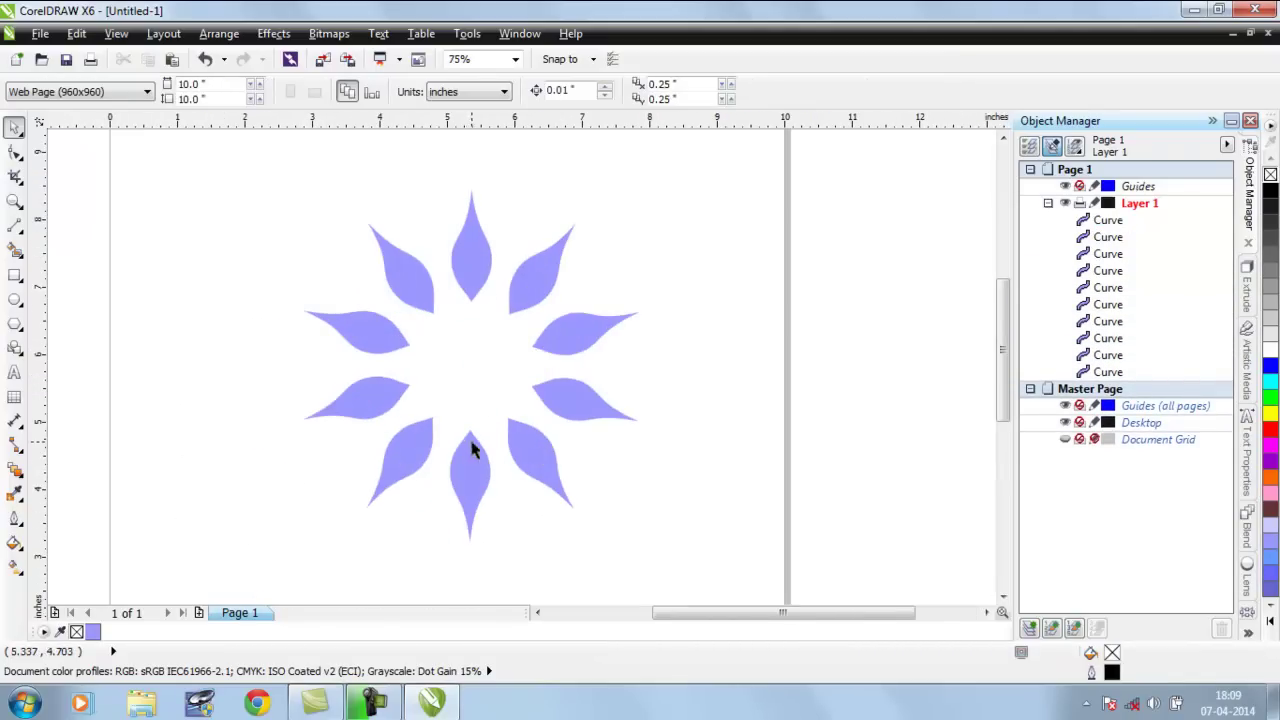
# Select each petal around the ring one after another to check that all ten are separate curves
pyautogui.click(476, 260)
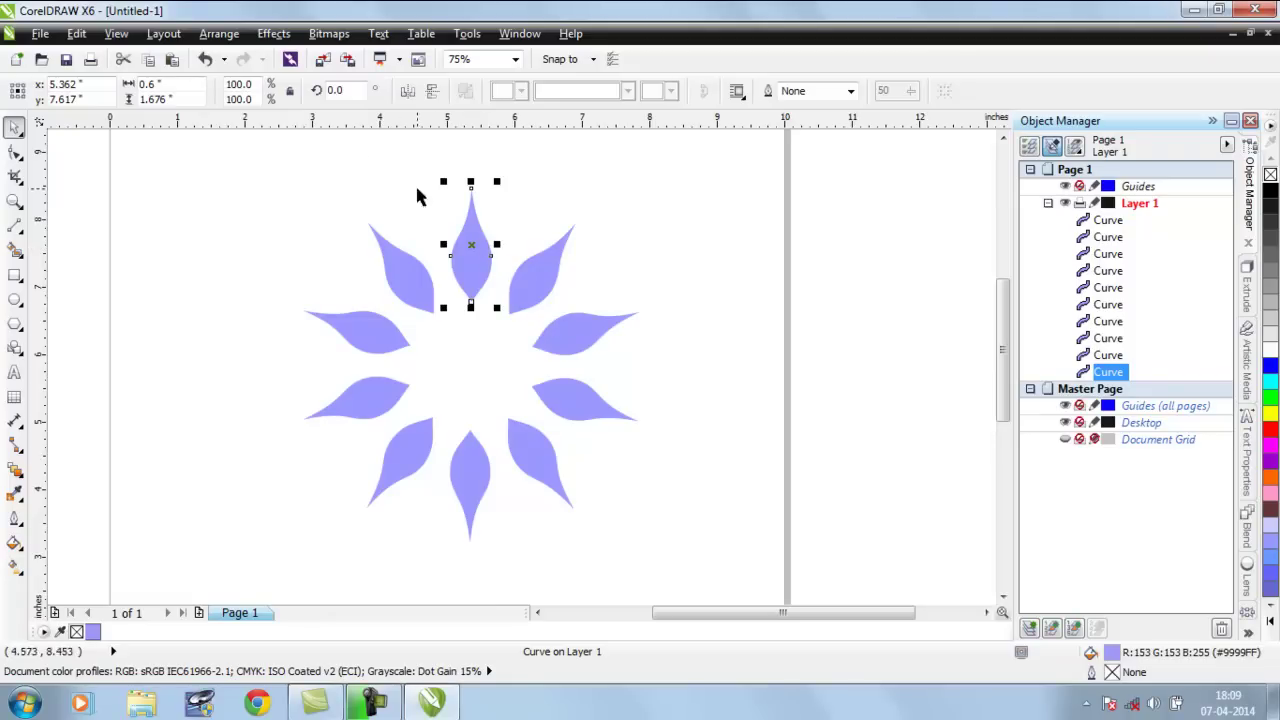
pyautogui.click(412, 273)
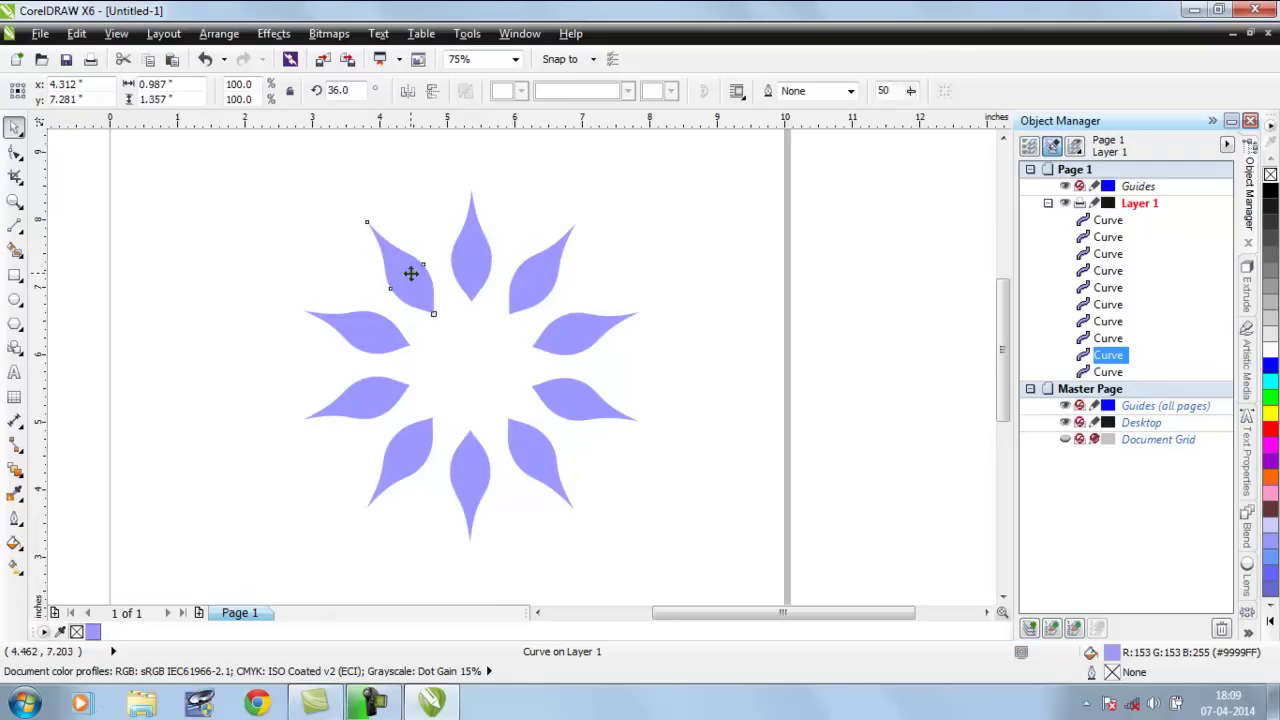
pyautogui.click(370, 342)
pyautogui.click(370, 404)
pyautogui.click(410, 458)
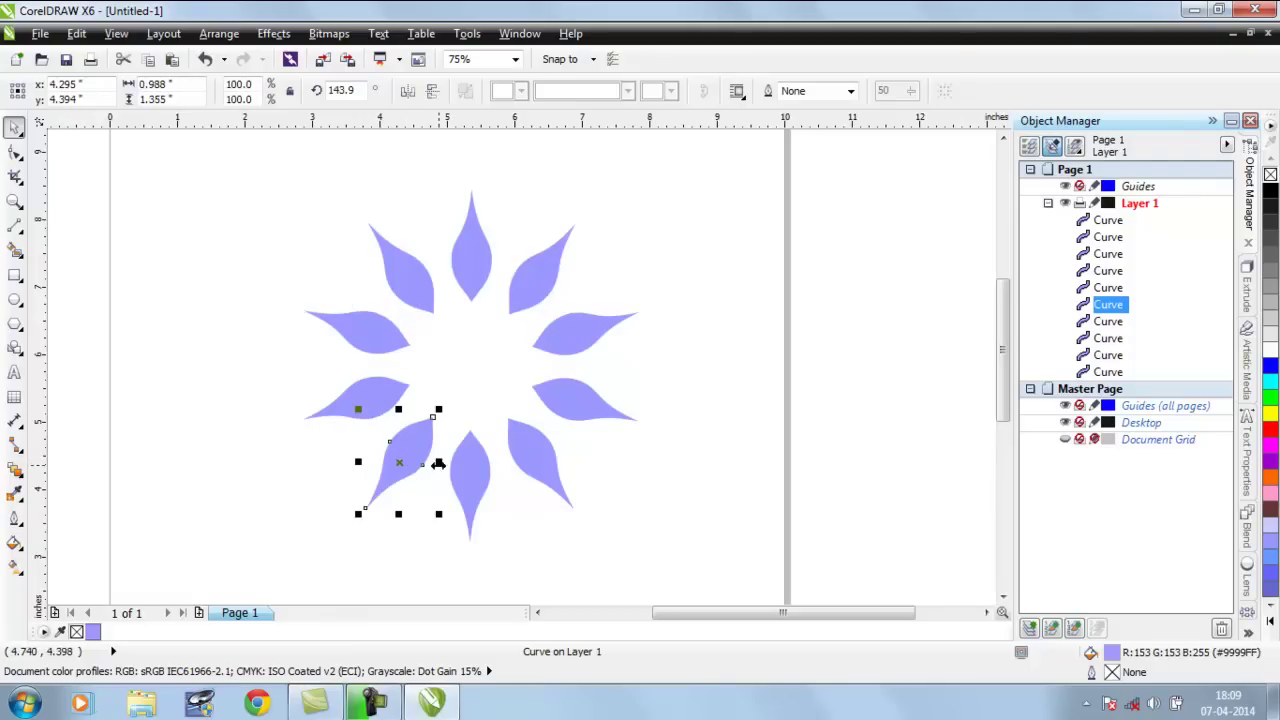
pyautogui.click(476, 481)
pyautogui.click(556, 460)
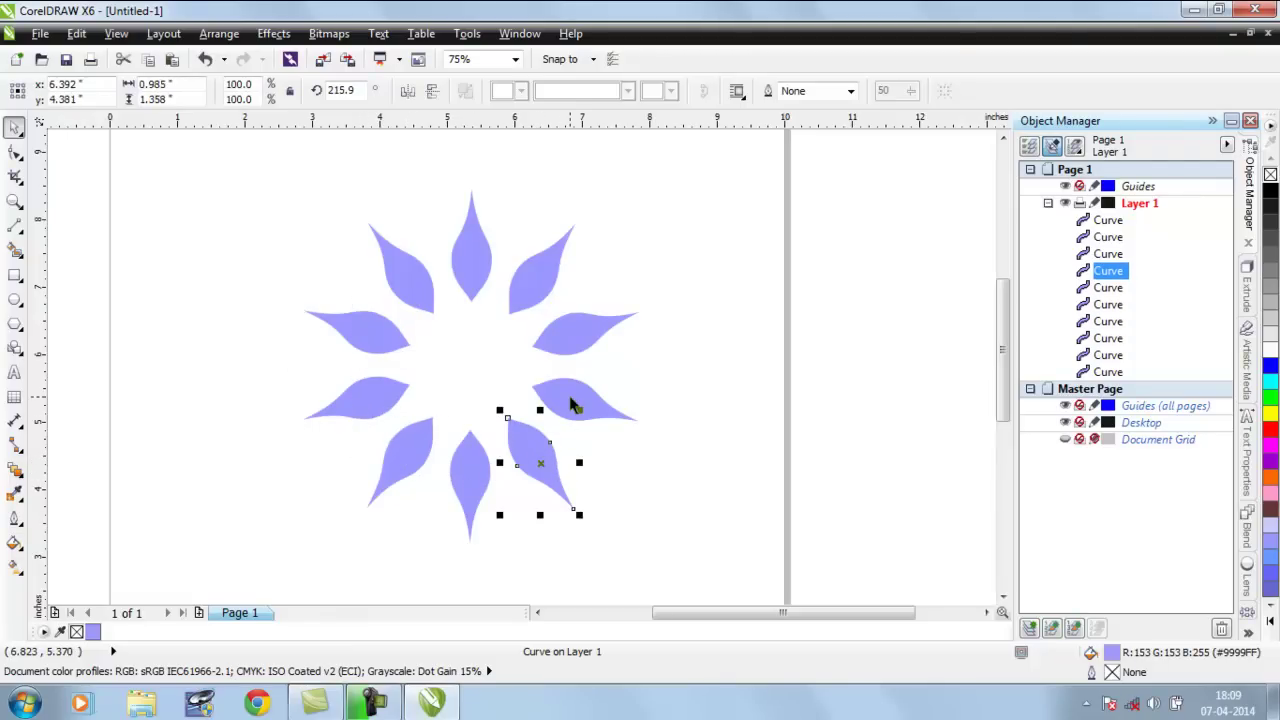
pyautogui.click(571, 404)
pyautogui.click(576, 343)
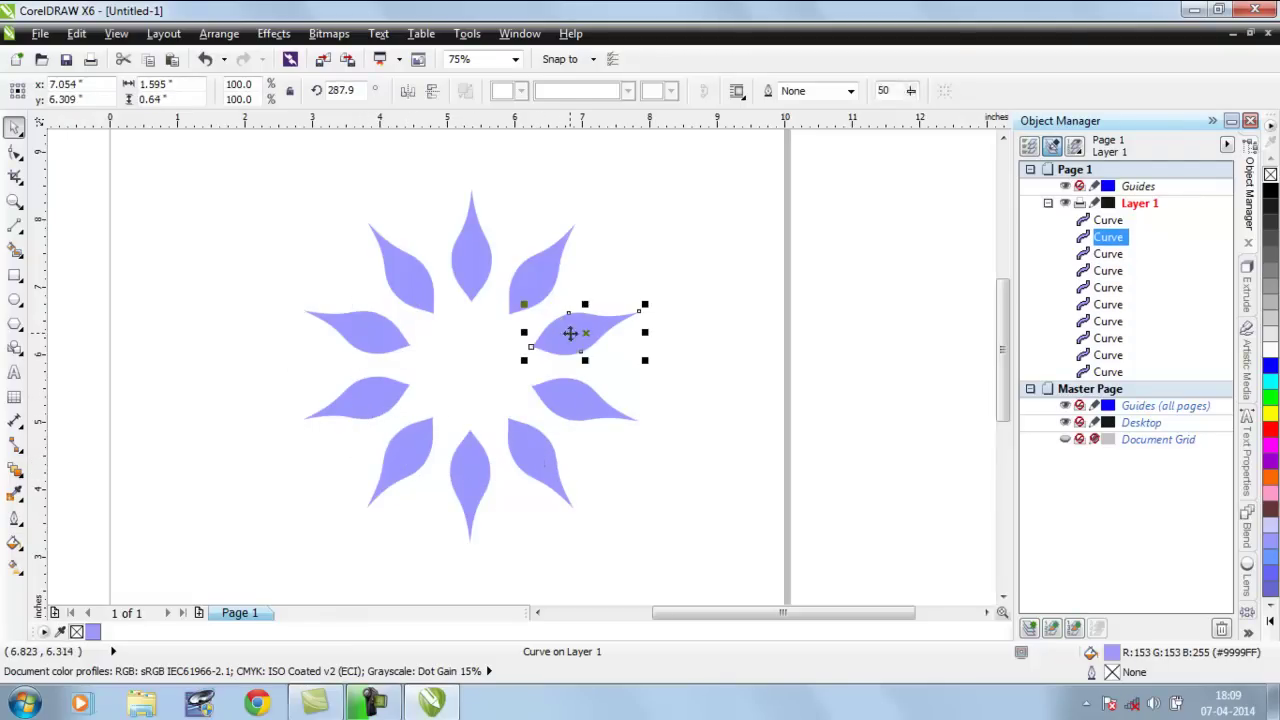
pyautogui.click(550, 282)
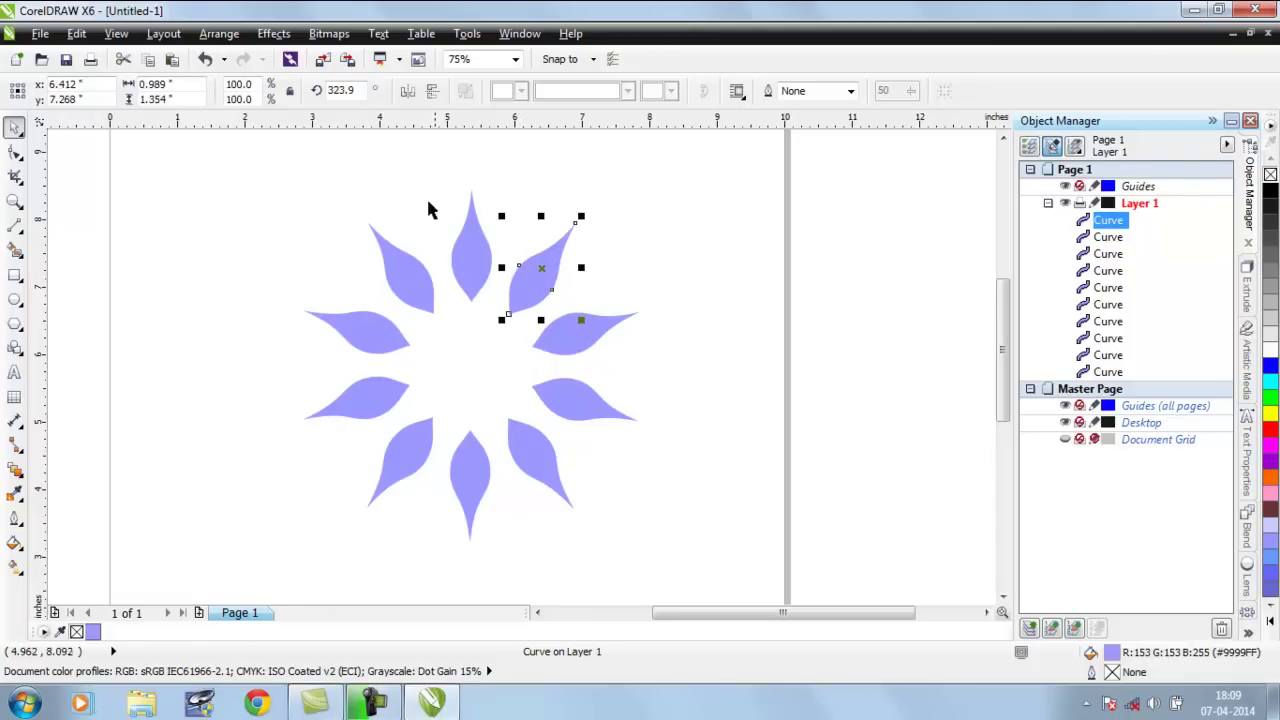
pyautogui.click(634, 390)
# Select all ten petals of the ring and group them
pyautogui.scroll(-3, 700, 370)
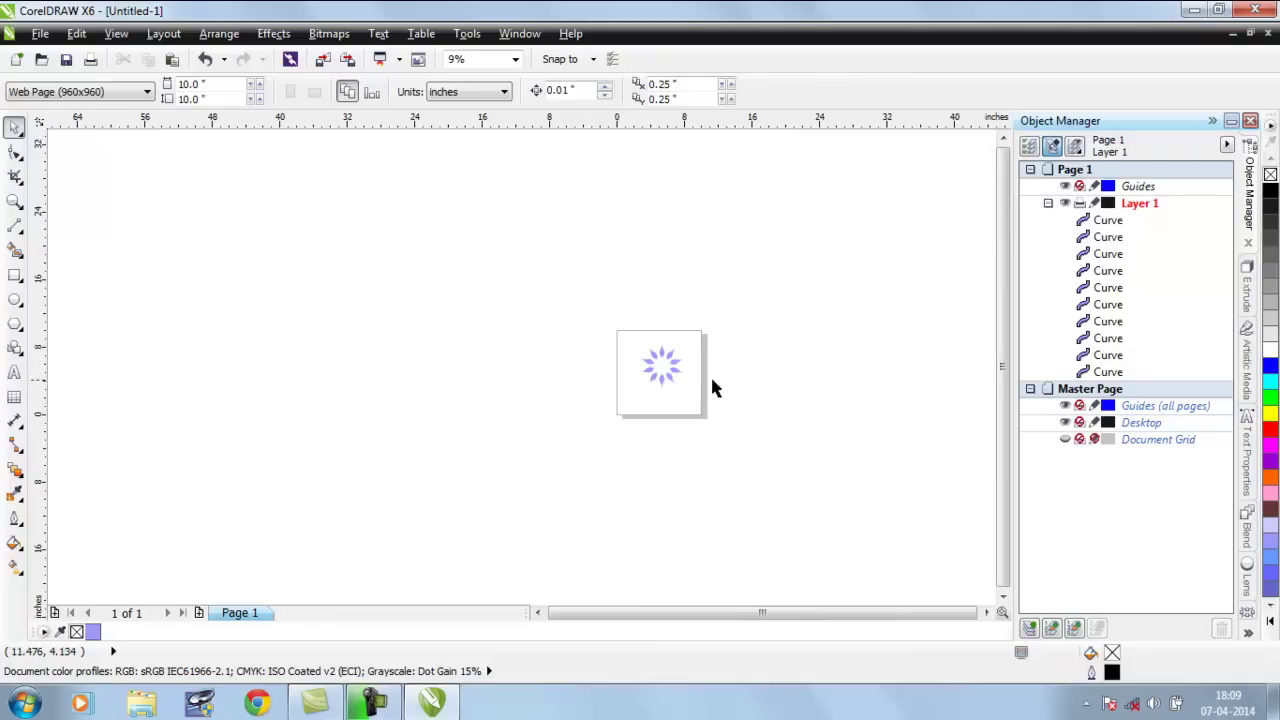
pyautogui.scroll(3, 712, 388)
pyautogui.scroll(2, 360, 243)
pyautogui.scroll(-3, 294, 180)
pyautogui.moveTo(193, 151); pyautogui.dragTo(470, 357)
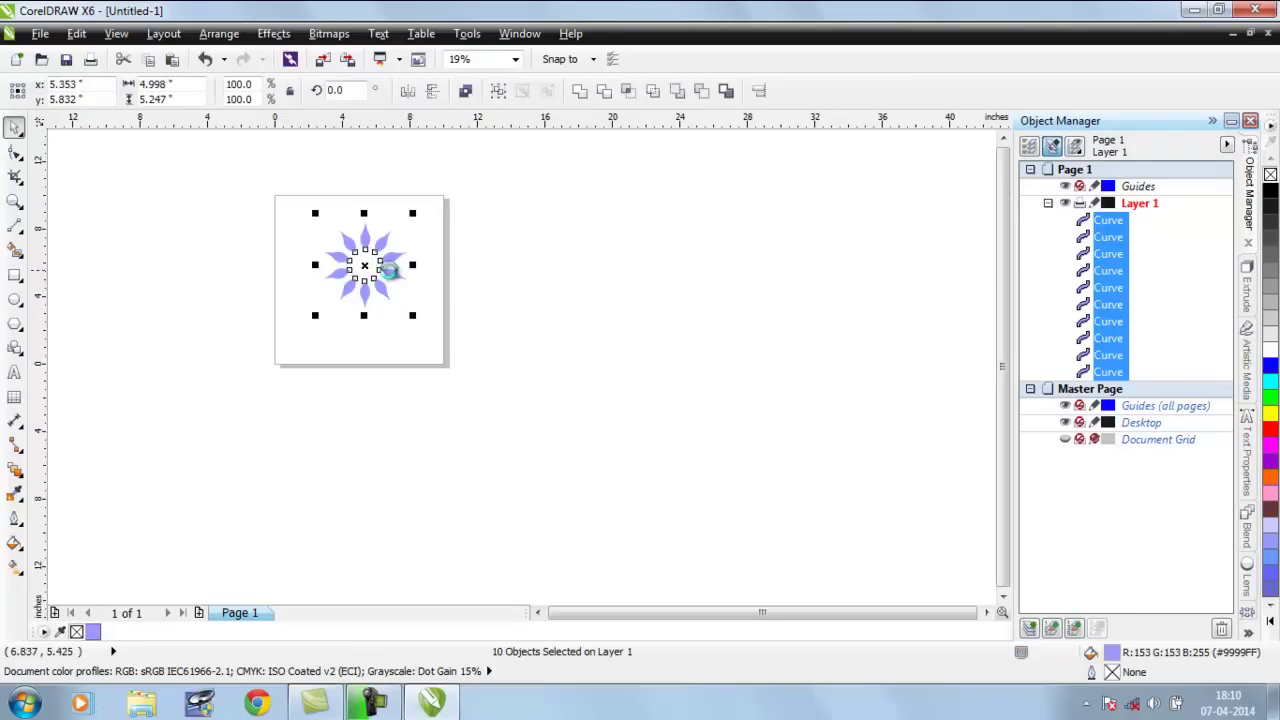
pyautogui.scroll(2, 389, 268)
pyautogui.scroll(2, 373, 270)
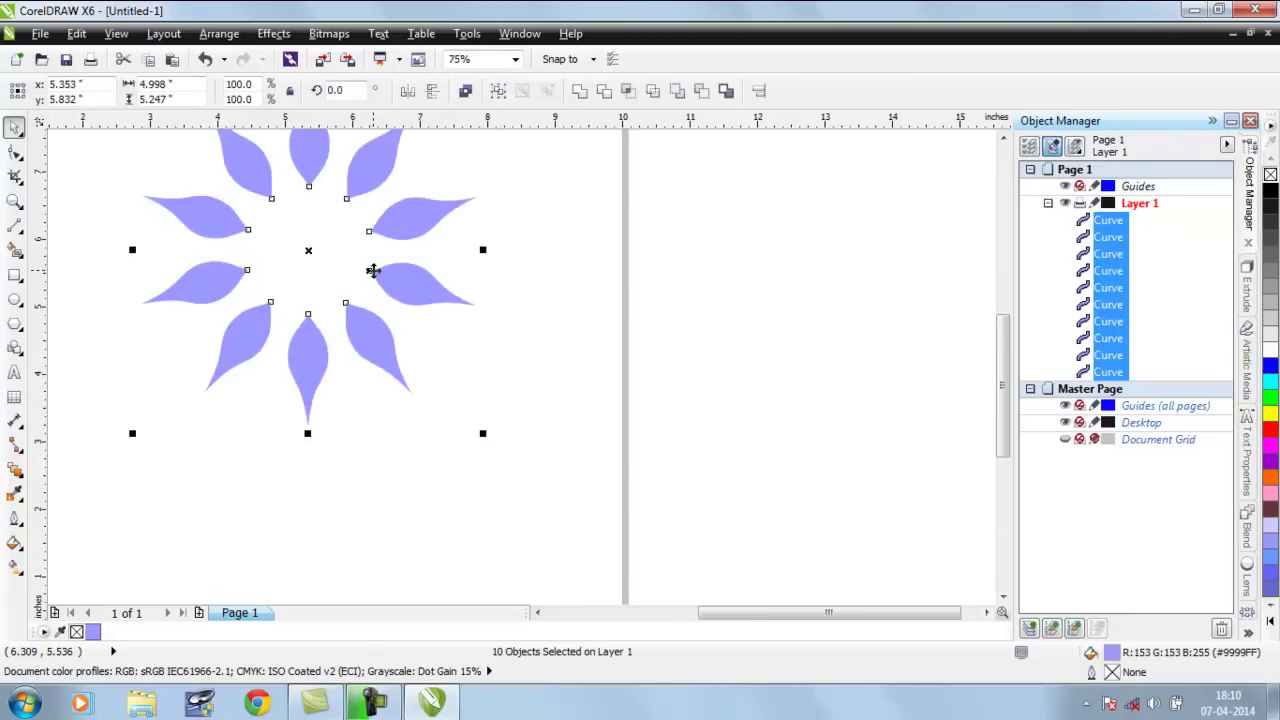
pyautogui.scroll(-2, 375, 272)
pyautogui.rightClick(394, 288)
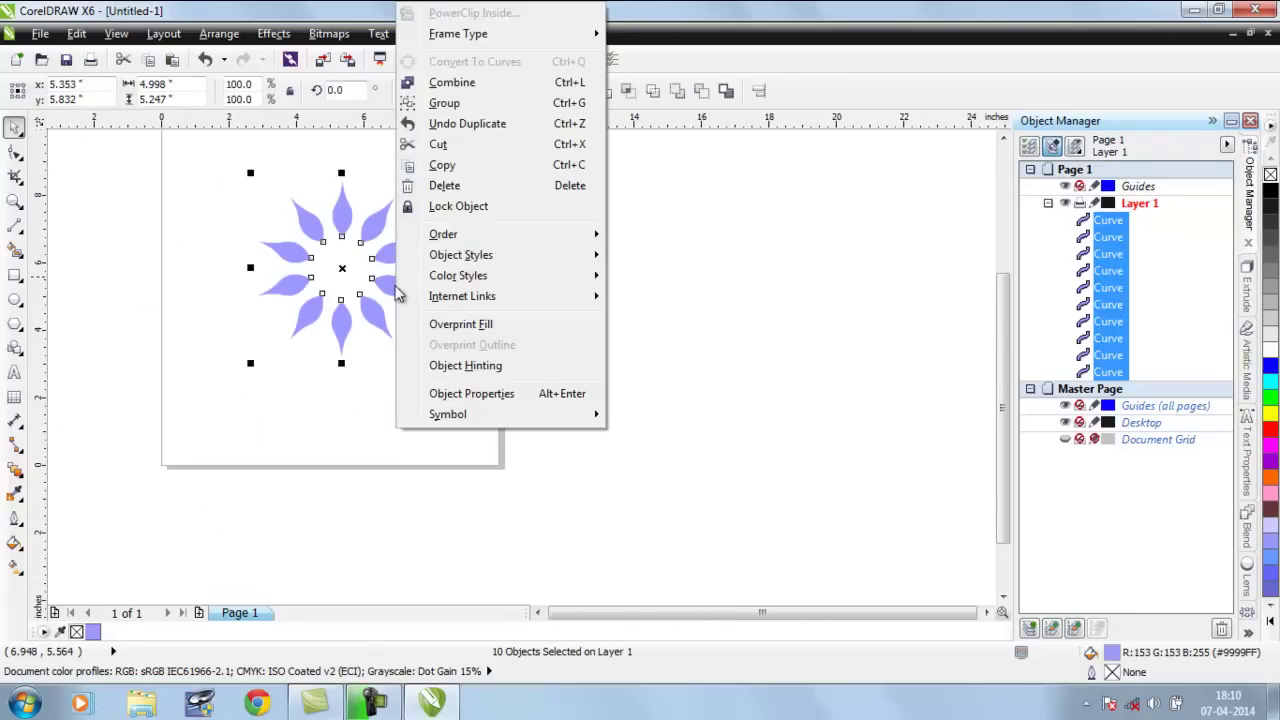
pyautogui.click(456, 106)
pyautogui.click(452, 336)
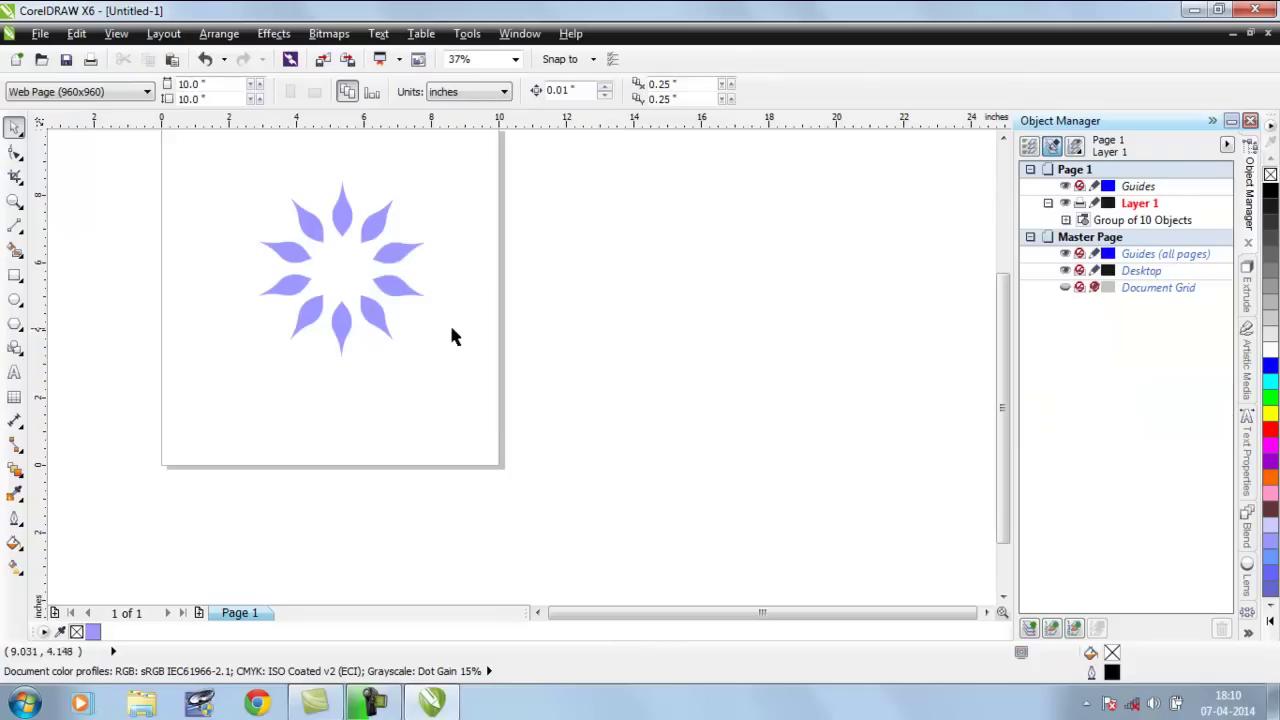
# Make a smaller concentric copy of the petal ring and repeat the scaled duplication until seven nested rings fill the centre
pyautogui.click(378, 318)
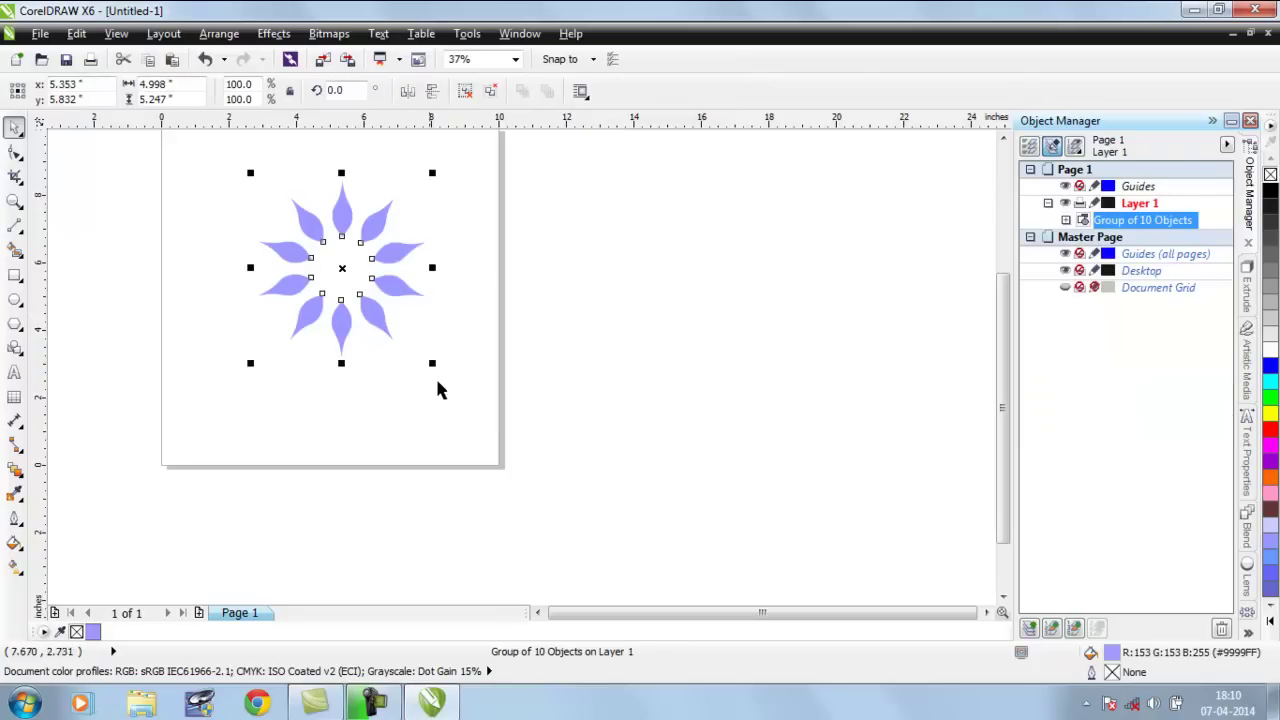
pyautogui.moveTo(432, 364)
pyautogui.mouseDown()
pyautogui.moveTo(400, 329)
pyautogui.moveTo(466, 306)
pyautogui.mouseUp()
pyautogui.scroll(1, 466, 306)
pyautogui.hotkey('ctrl', 'r')
pyautogui.hotkey('ctrl', 'r')
pyautogui.hotkey('ctrl', 'r')
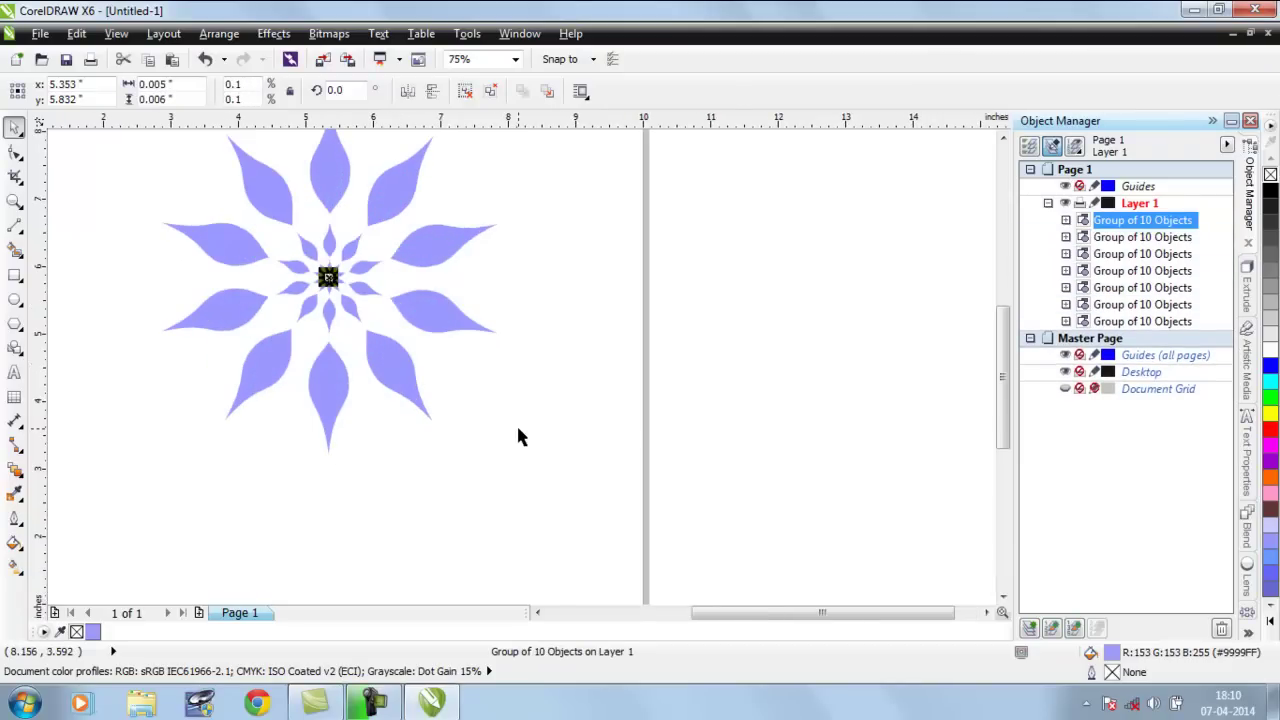
pyautogui.click(505, 454)
pyautogui.scroll(3, 323, 287)
pyautogui.scroll(-6, 314, 251)
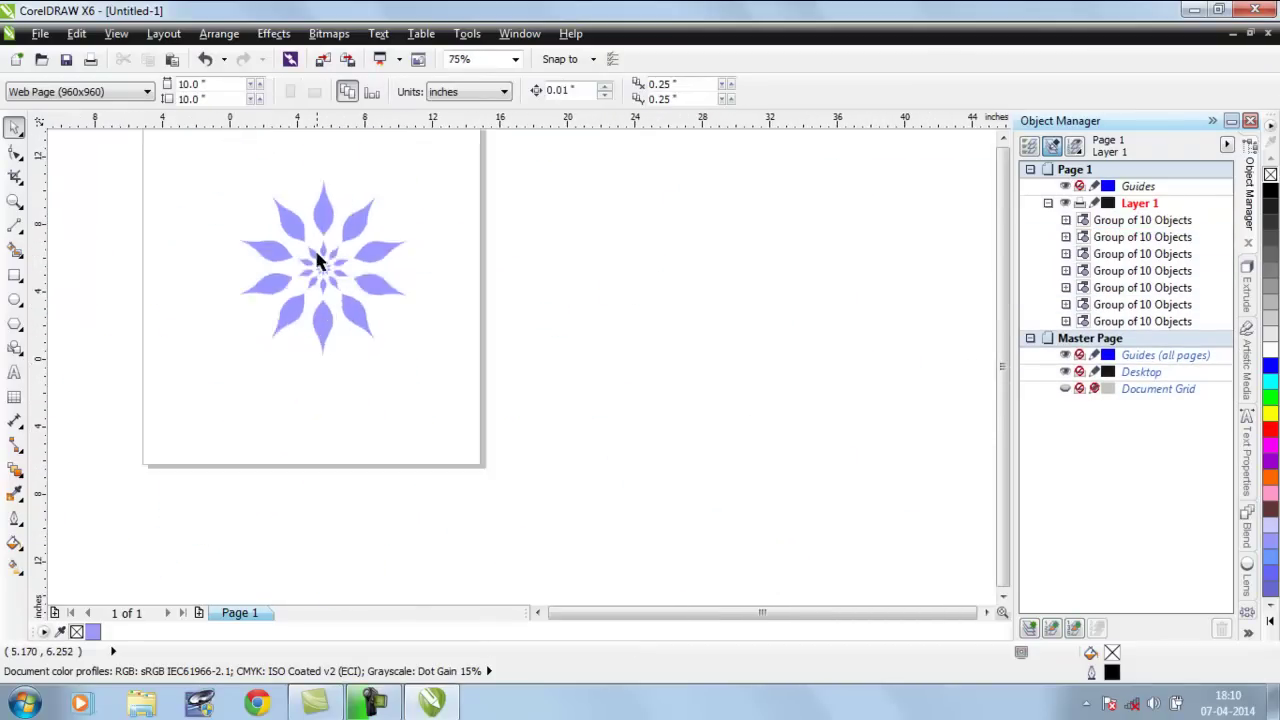
# Select all seven nested petal rings and group them into one flower
pyautogui.moveTo(210, 155); pyautogui.dragTo(393, 320)
pyautogui.hotkey('ctrl', 'a')
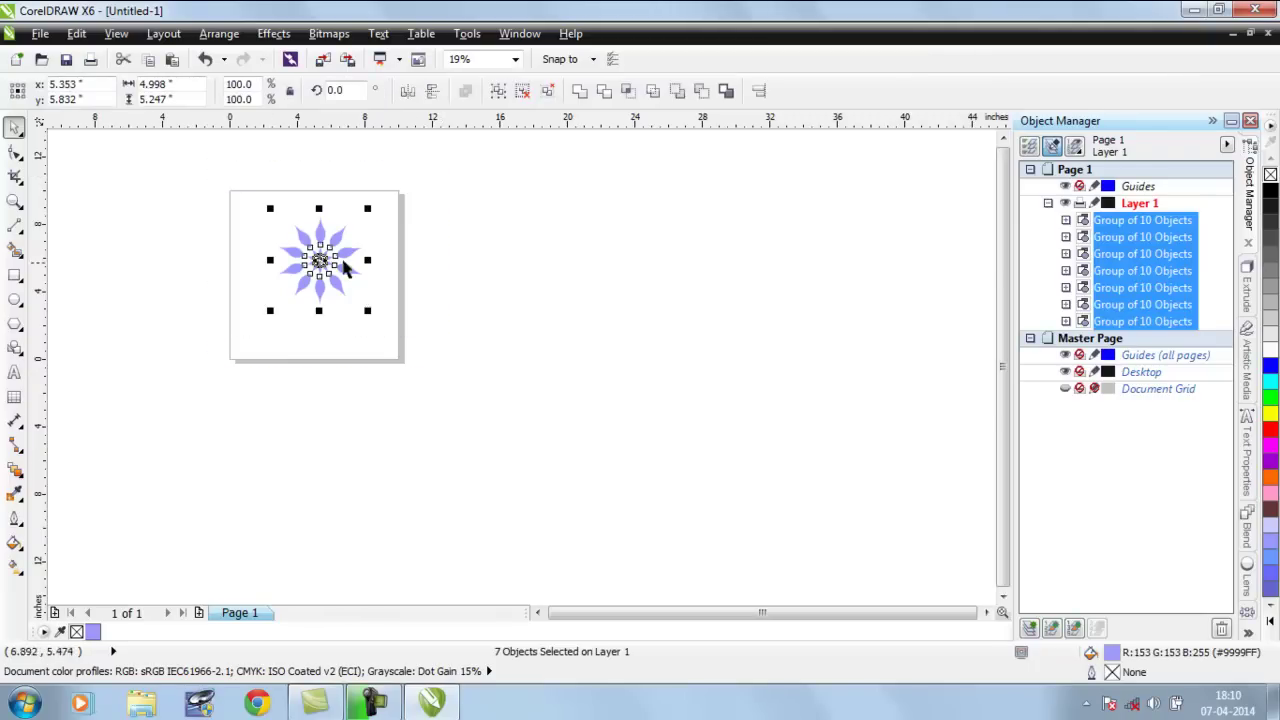
pyautogui.scroll(2, 343, 257)
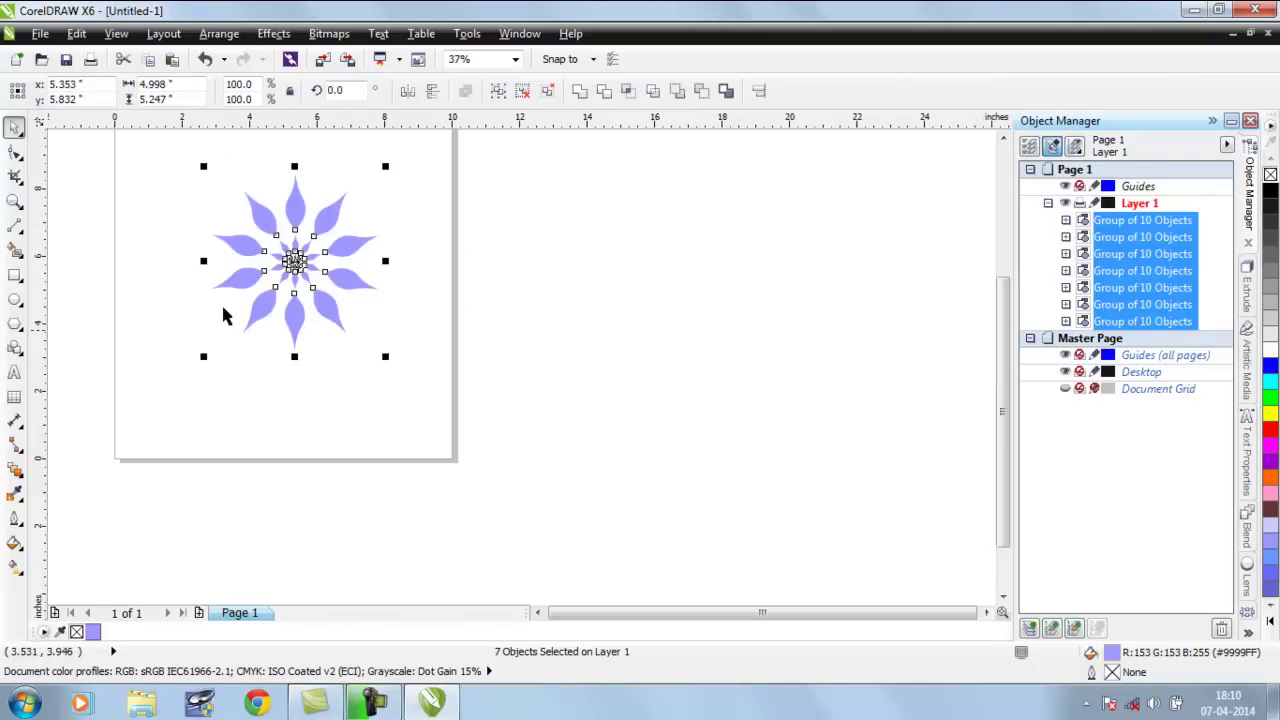
pyautogui.click(443, 271)
pyautogui.moveTo(176, 144); pyautogui.dragTo(196, 287)
pyautogui.hotkey('ctrl', 'g')
# Scale the flower to 41.2% and place four copies around the page, one enlarged to 73.3% and one much smaller
pyautogui.rightClick(186, 215)
pyautogui.rightClick(342, 207)
pyautogui.rightClick(313, 371)
pyautogui.scroll(2, 263, 351)
pyautogui.rightClick(196, 287)
pyautogui.moveTo(256, 366); pyautogui.dragTo(335, 440)
pyautogui.scroll(-4, 331, 381)
pyautogui.click(286, 303)
pyautogui.scroll(2, 237, 302)
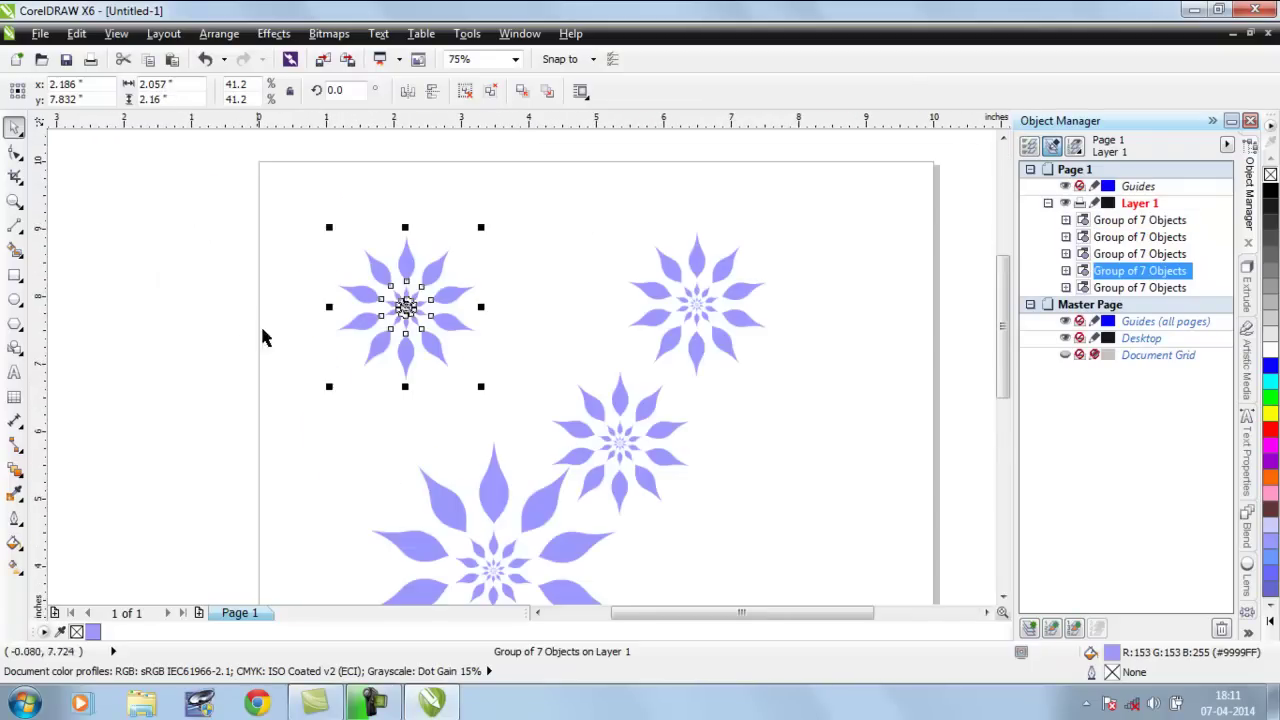
# Try a red fill on the large flower, and undo it
pyautogui.scroll(-1, 438, 427)
pyautogui.scroll(2, 456, 465)
pyautogui.click(456, 465)
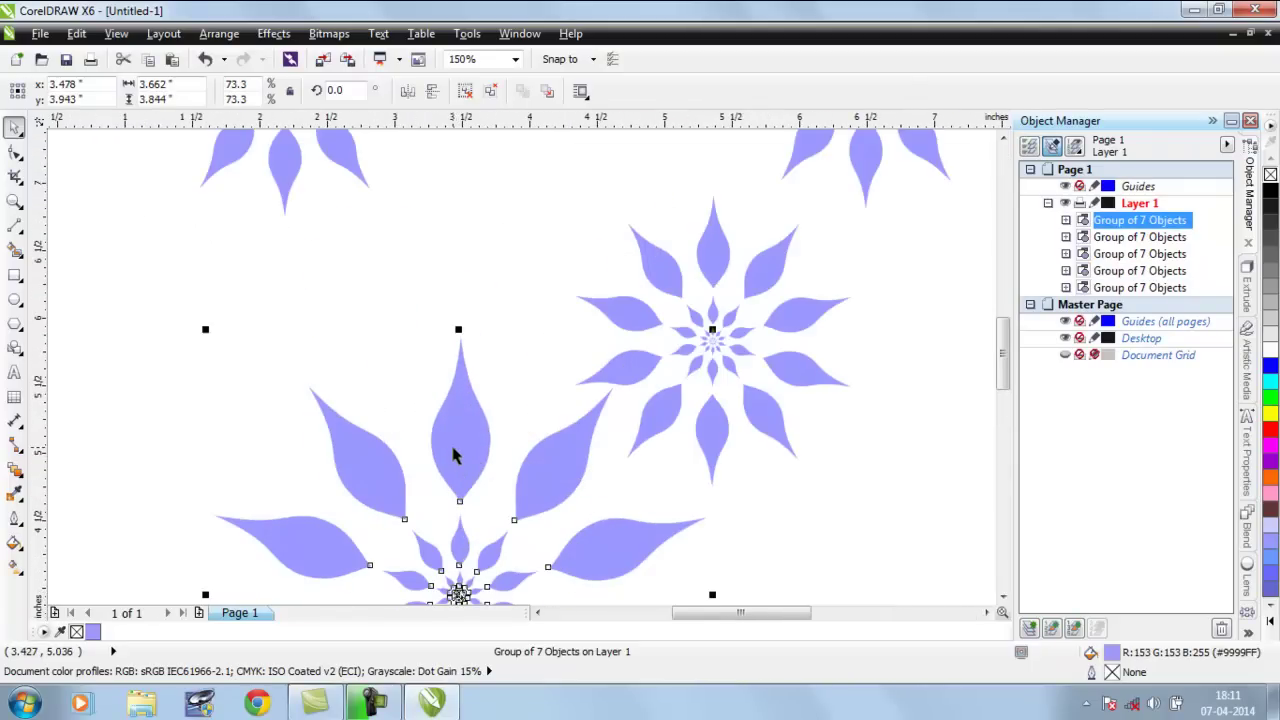
pyautogui.click(1270, 433)
pyautogui.hotkey('ctrl', 'z')
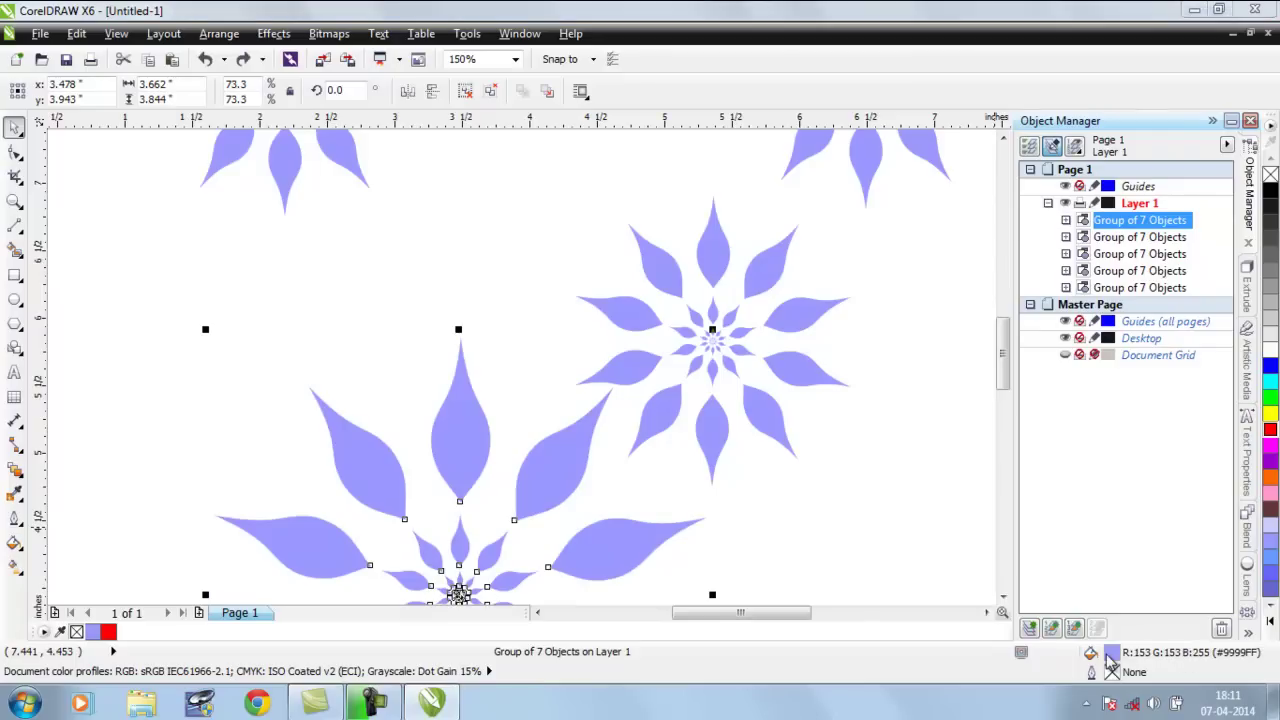
# Fill the large flower with the golden yellow colour #FCD824 and clear the selection
pyautogui.doubleClick(1108, 656)
pyautogui.click(932, 294)
pyautogui.moveTo(1113, 543); pyautogui.dragTo(1113, 533)
pyautogui.moveTo(1058, 352); pyautogui.dragTo(1071, 348)
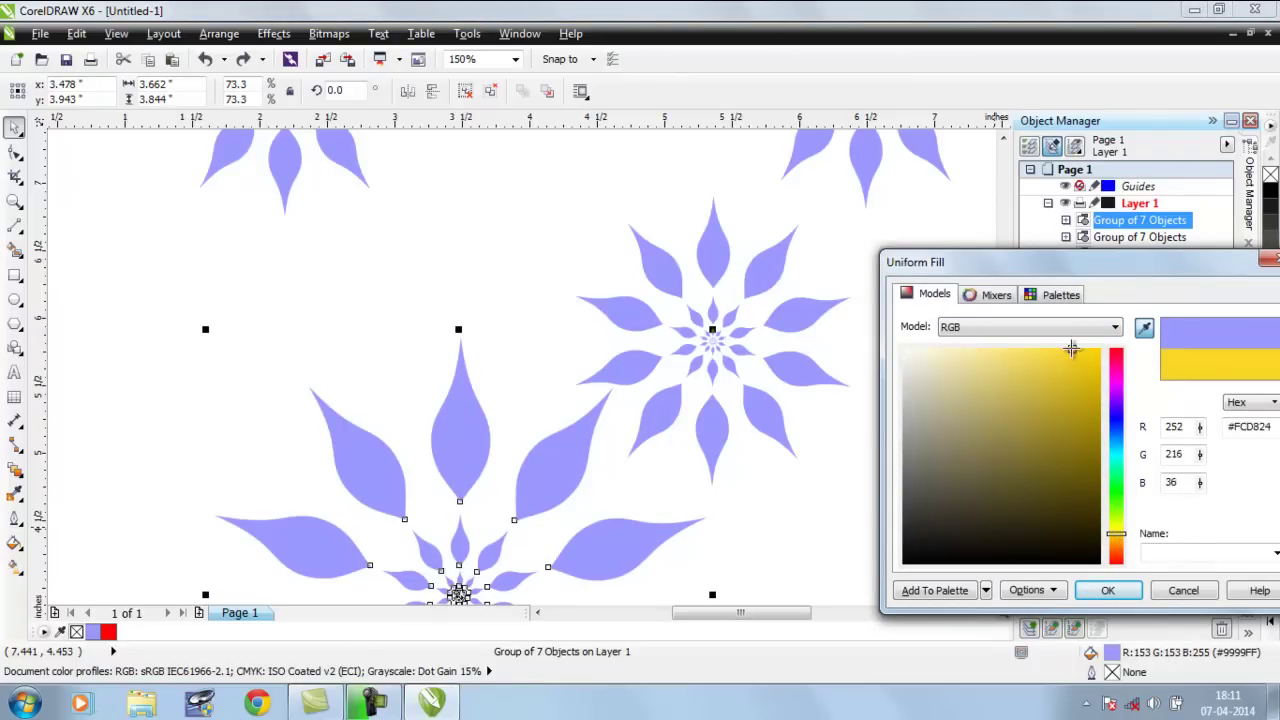
pyautogui.press('Return')
pyautogui.click(949, 456)
pyautogui.scroll(-2, 949, 456)
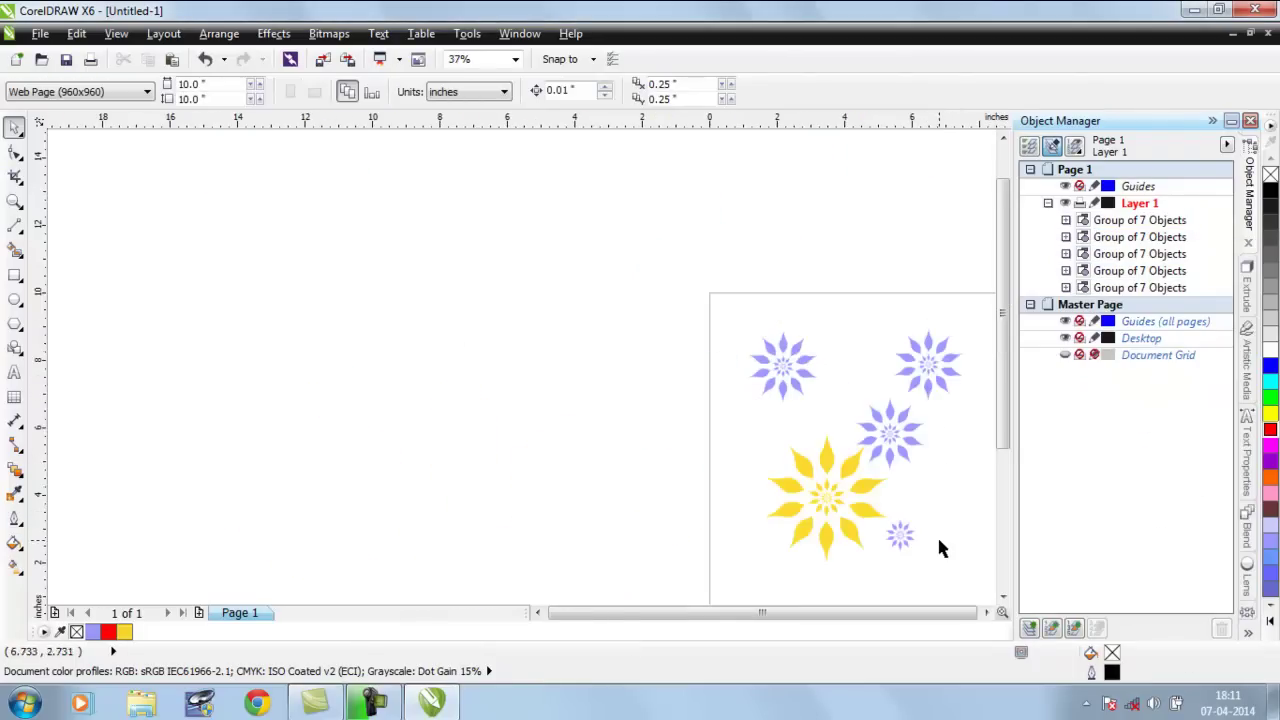
# Examine the large olive flower's petals up close and compare it with the lavender flowers across the page
pyautogui.scroll(1, 648, 418)
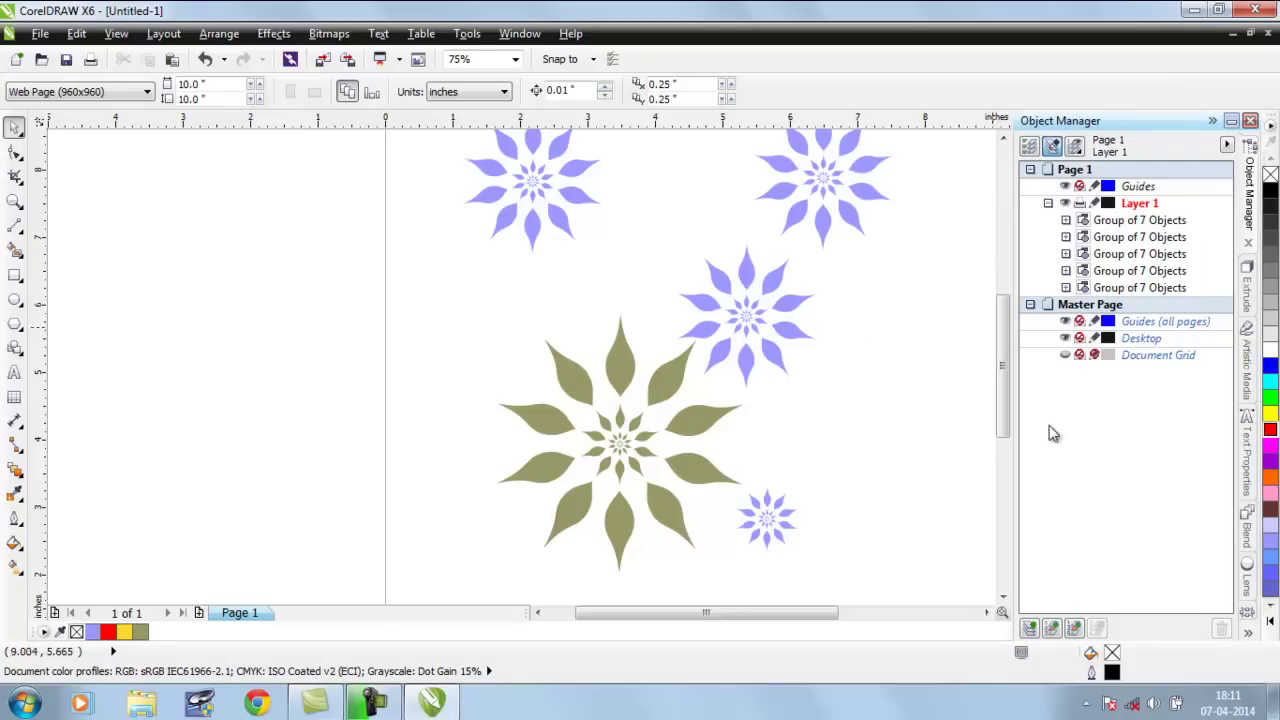
pyautogui.scroll(2, 724, 421)
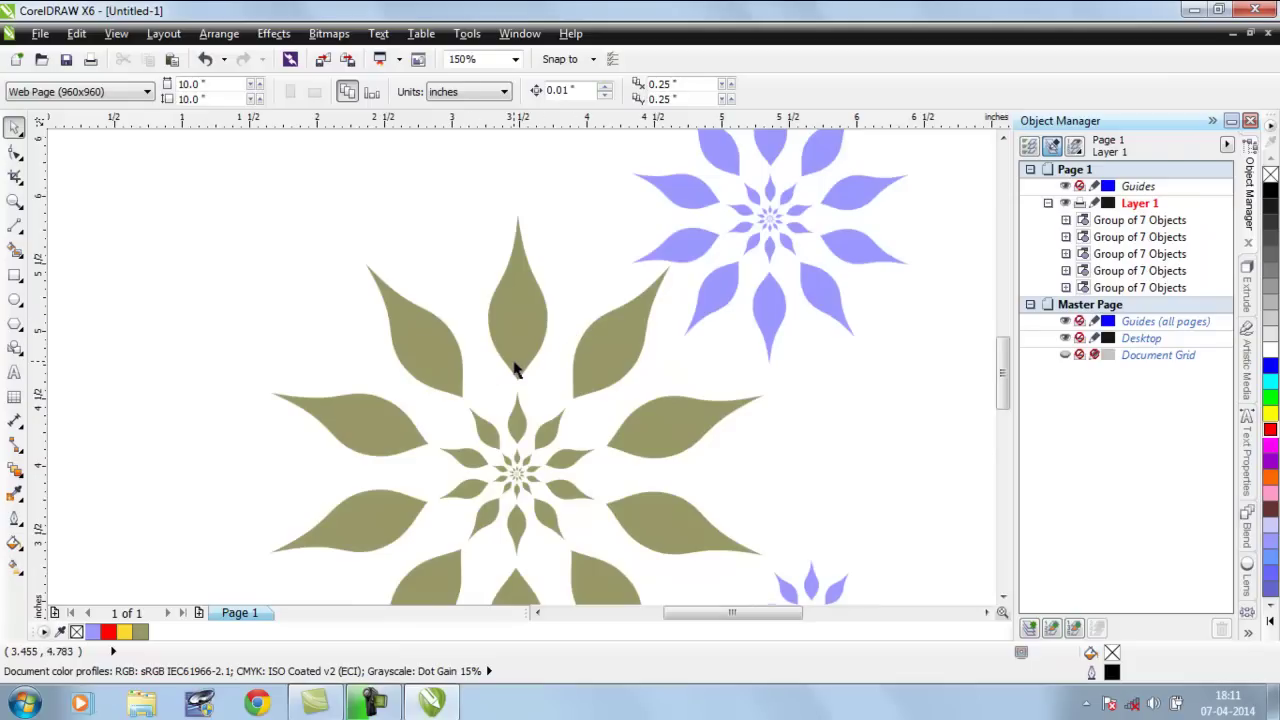
pyautogui.scroll(1, 514, 363)
pyautogui.scroll(-3, 514, 365)
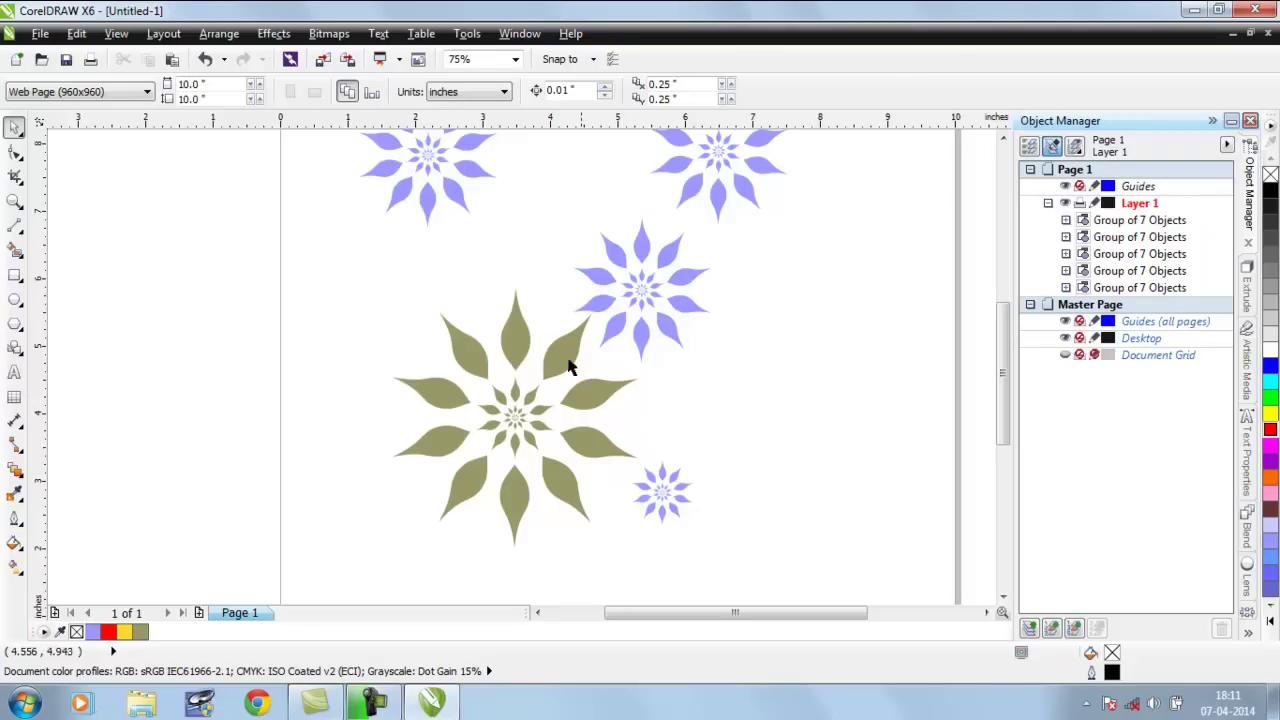
pyautogui.scroll(2, 560, 349)
pyautogui.scroll(-2, 558, 350)
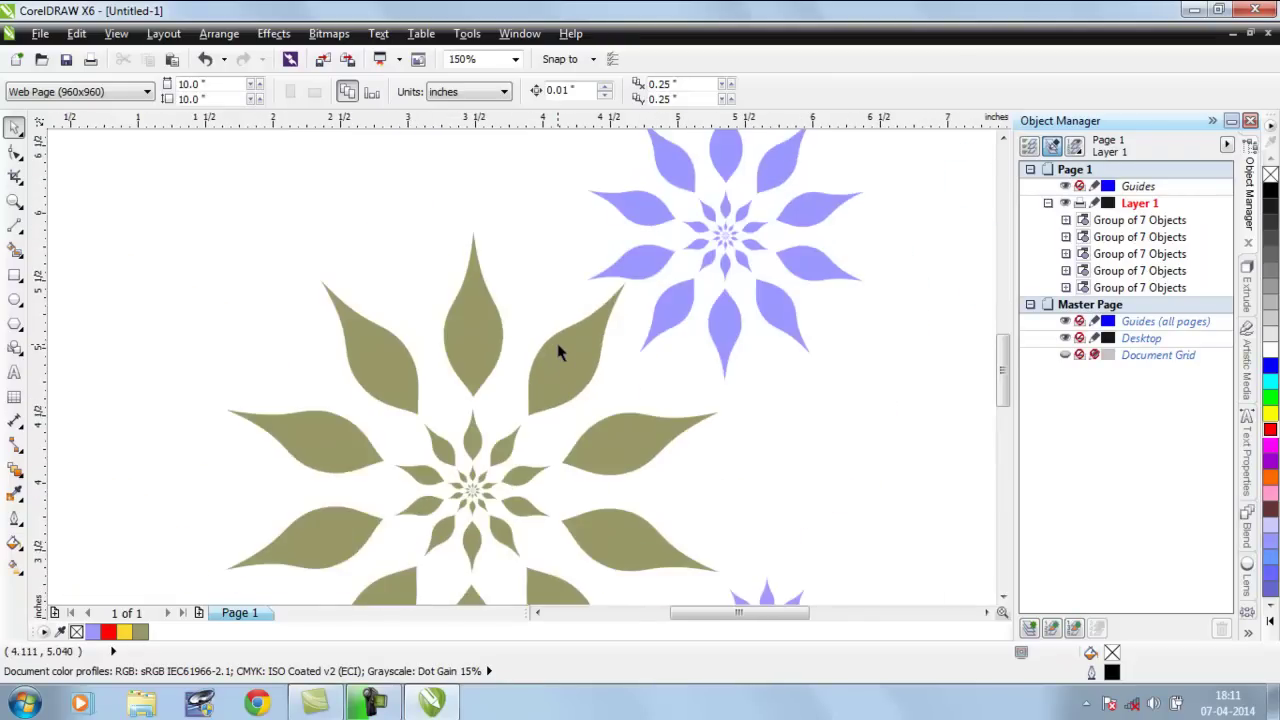
pyautogui.scroll(-1, 593, 421)
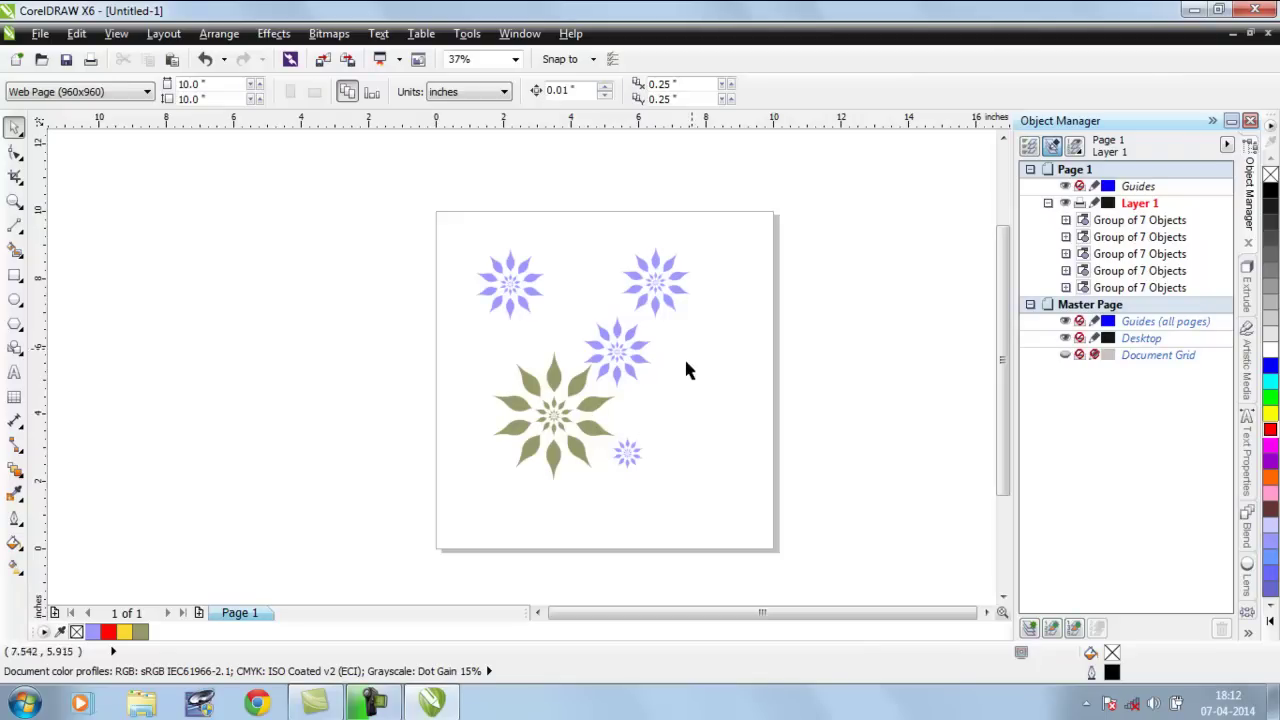
pyautogui.scroll(1, 694, 364)
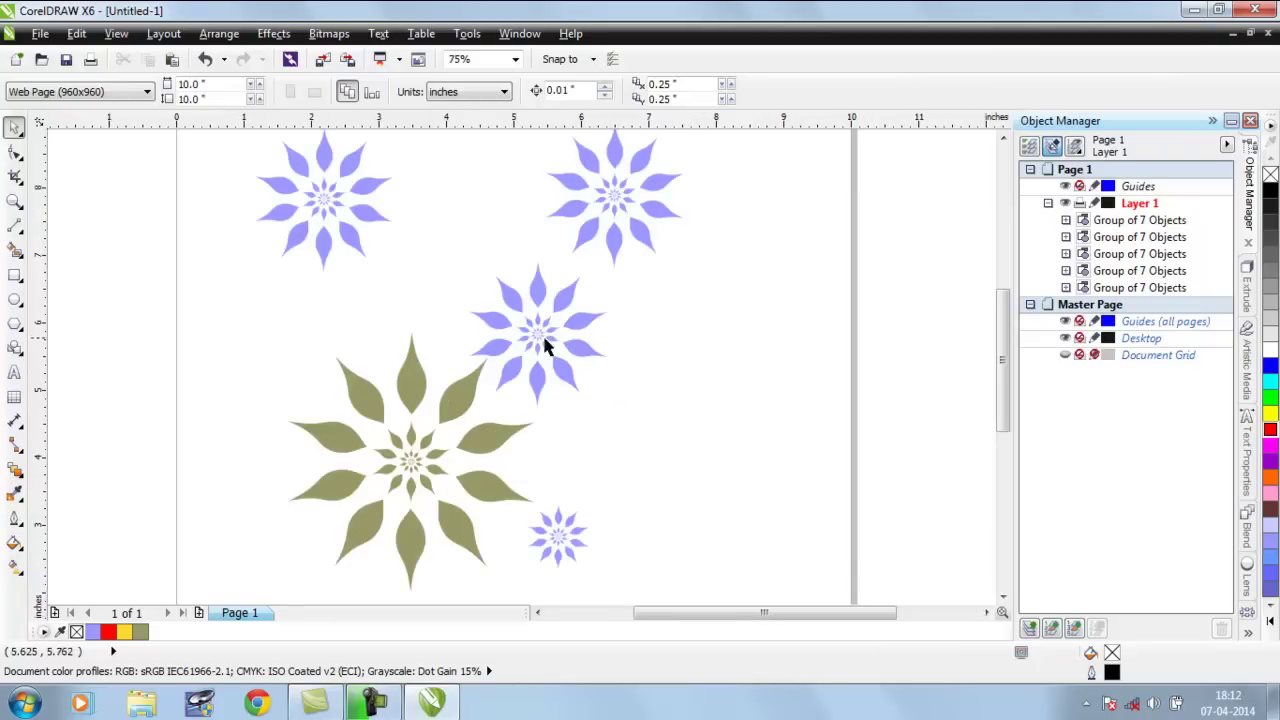
# Select the lavender flower beside the upper edge of the large olive flower
pyautogui.click(505, 303)
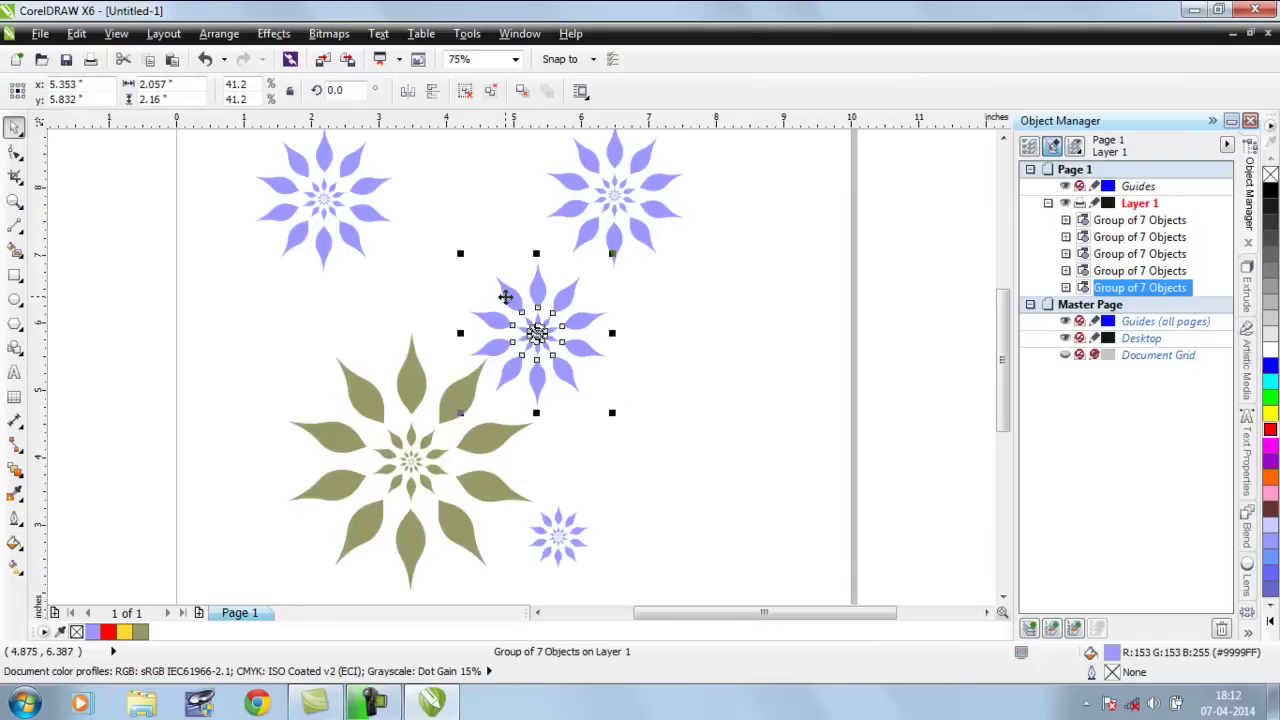